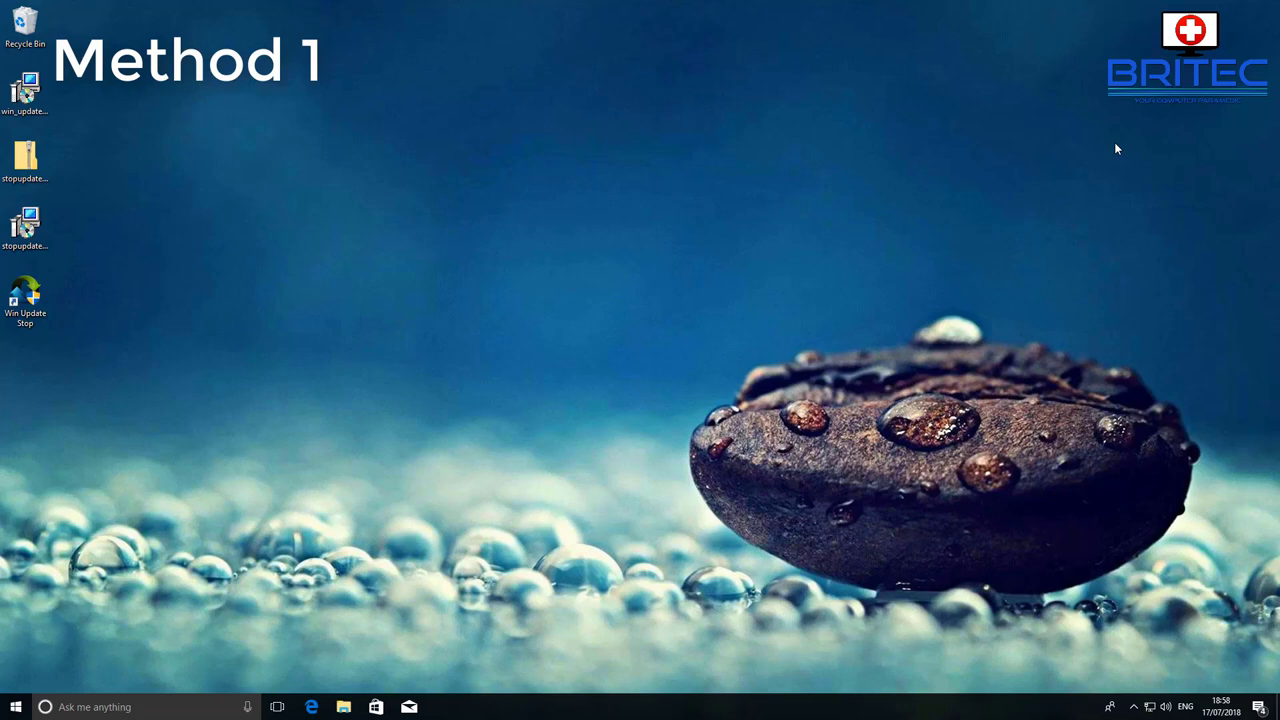
Open the properties of Local Disk (C:) from This PC and minimize the File Explorer window behind them.
click(345, 707)
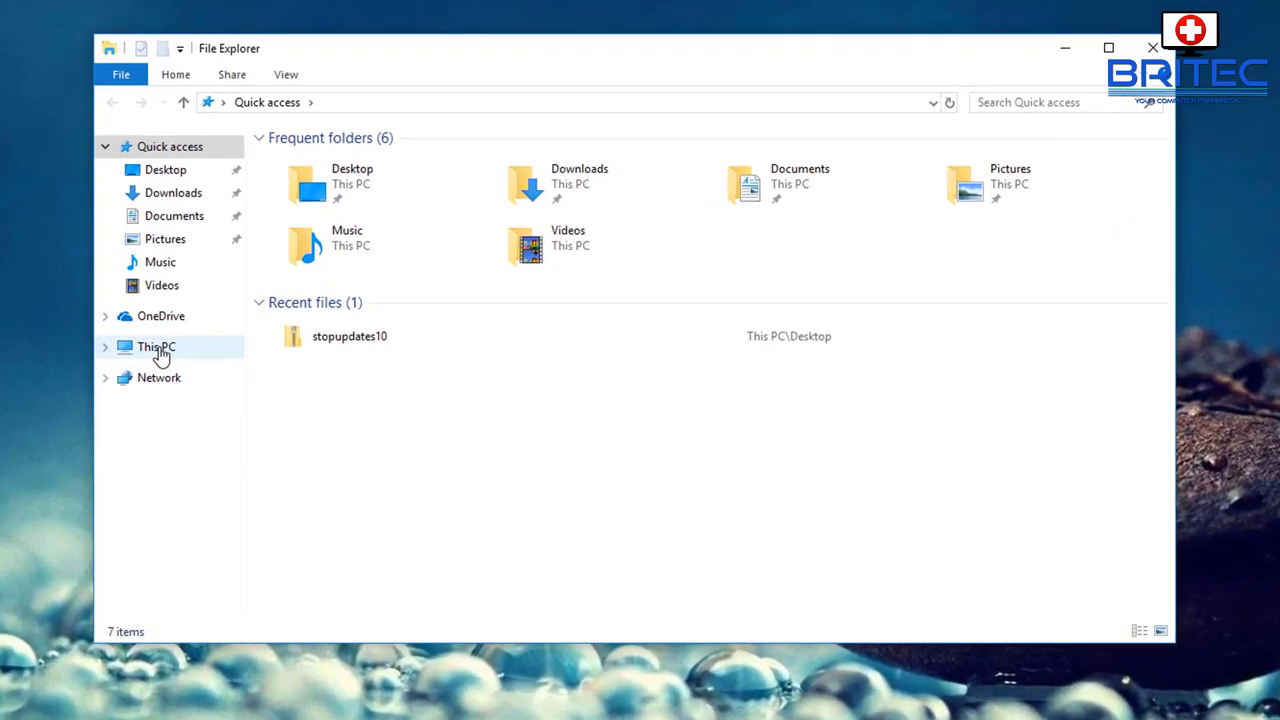
click(157, 348)
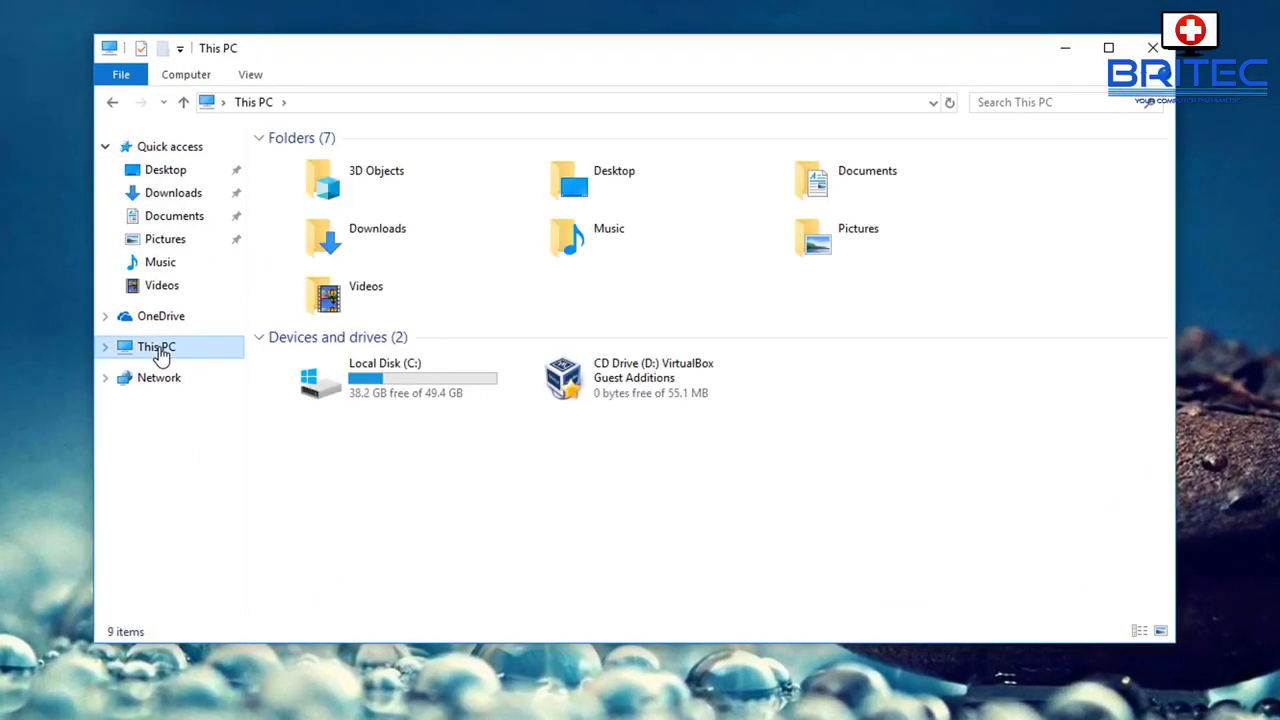
click(394, 384)
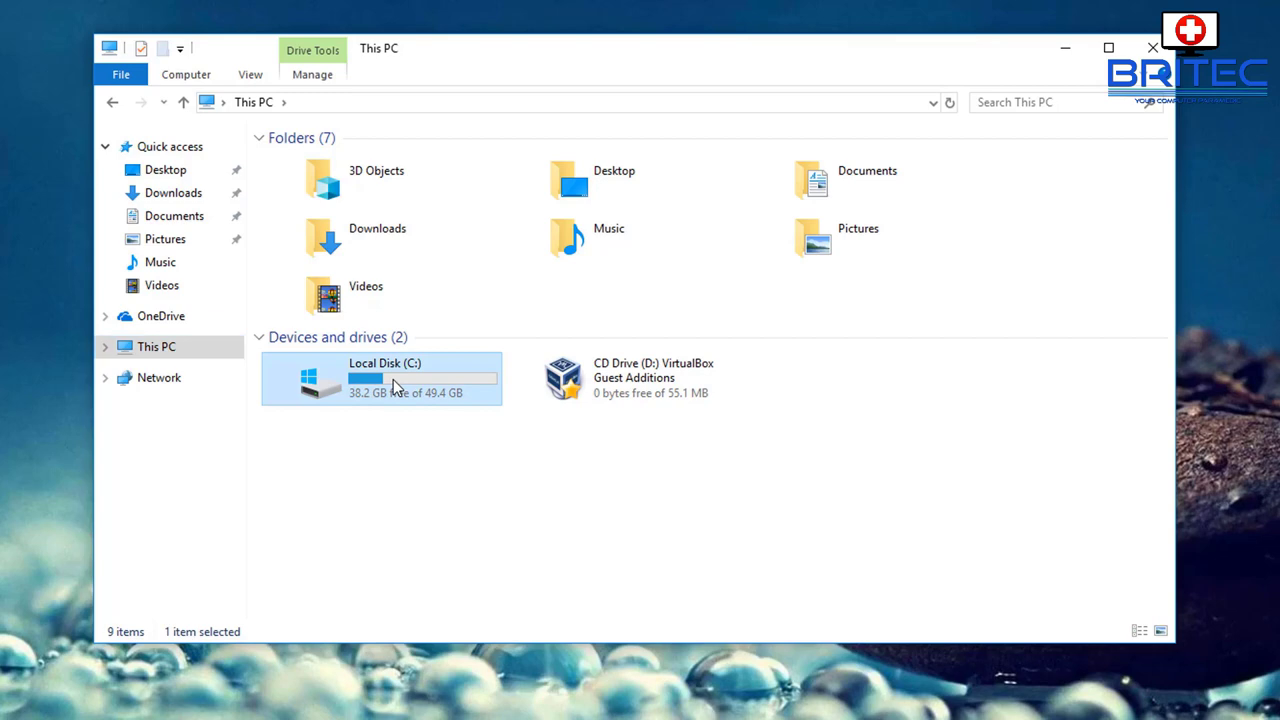
right_click(393, 379)
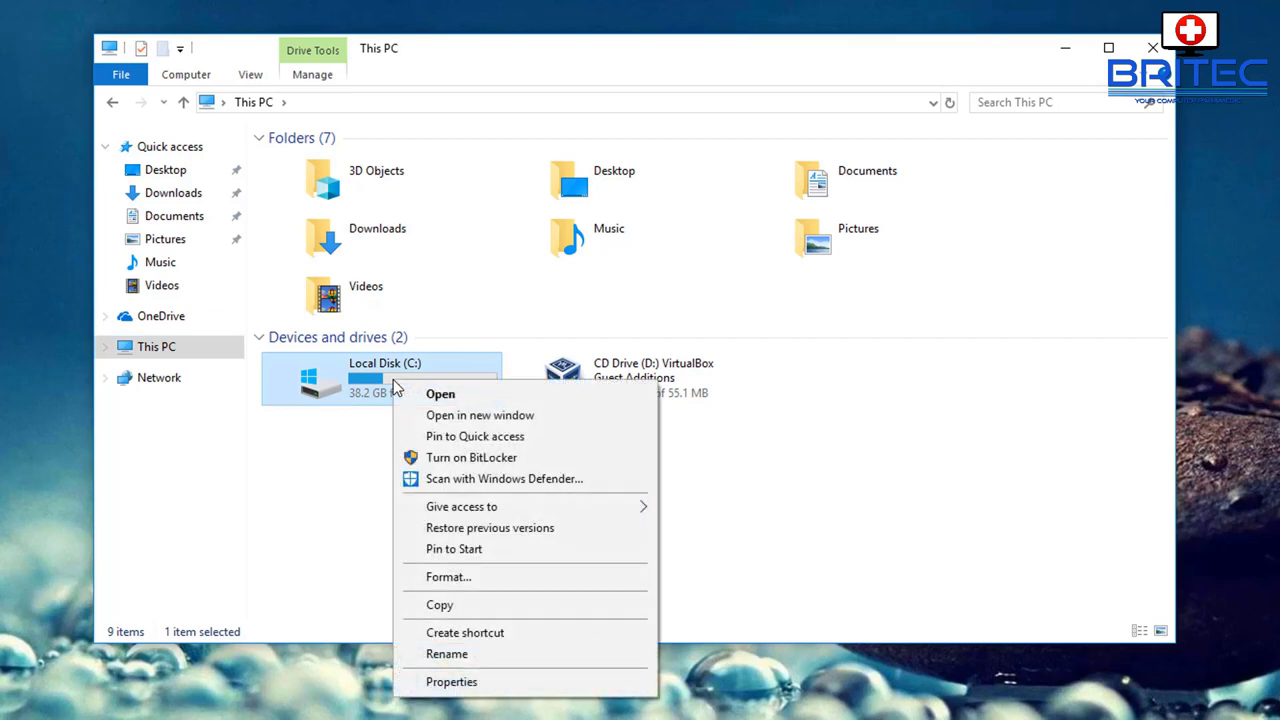
click(451, 682)
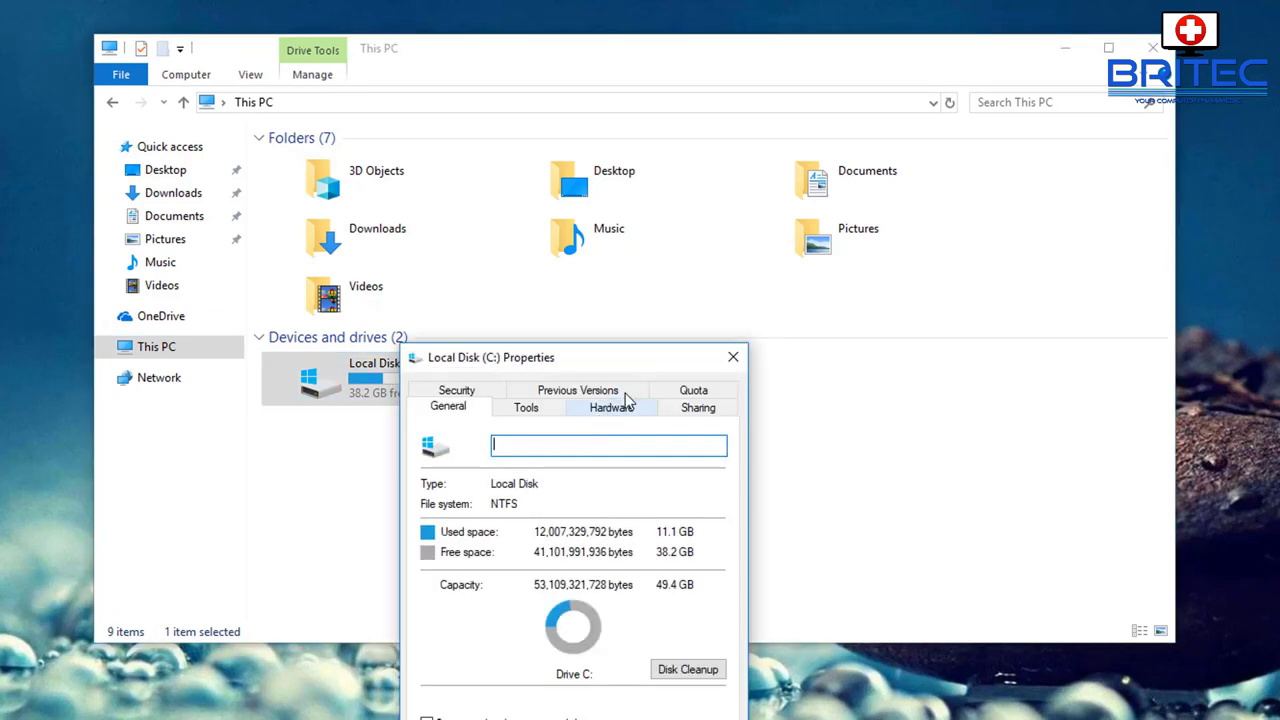
drag(595, 357, 593, 160)
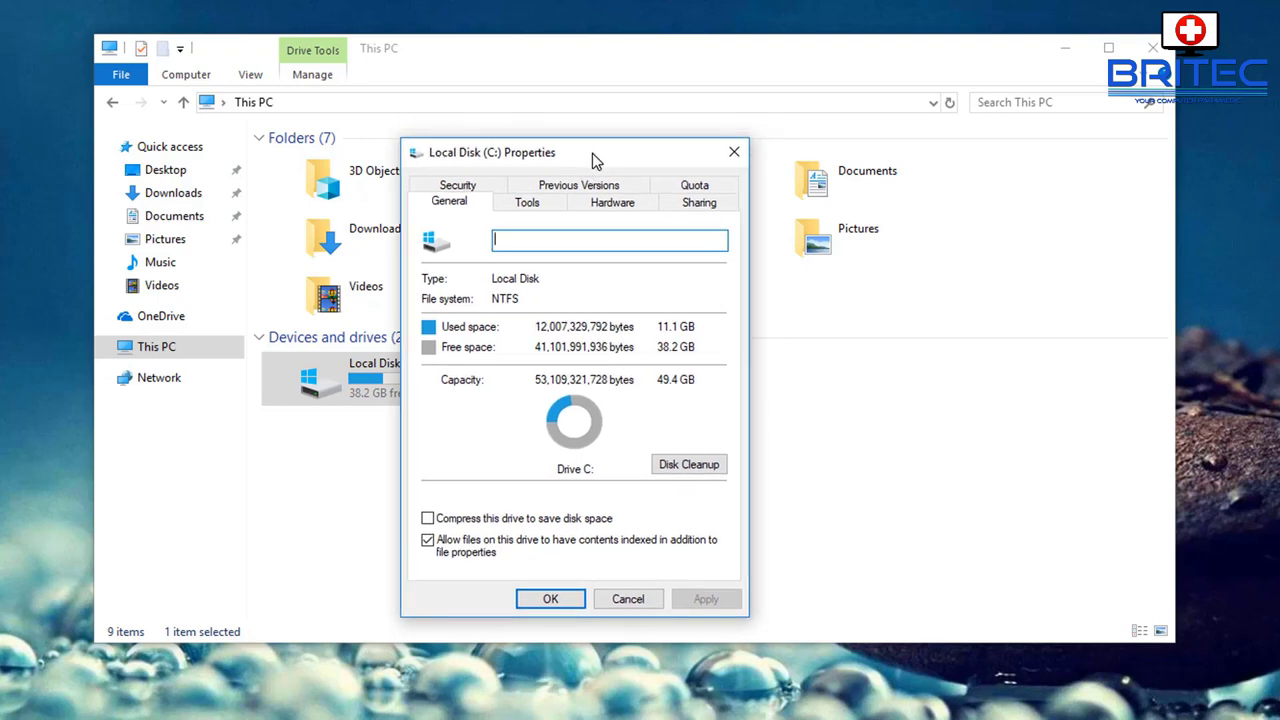
click(1065, 48)
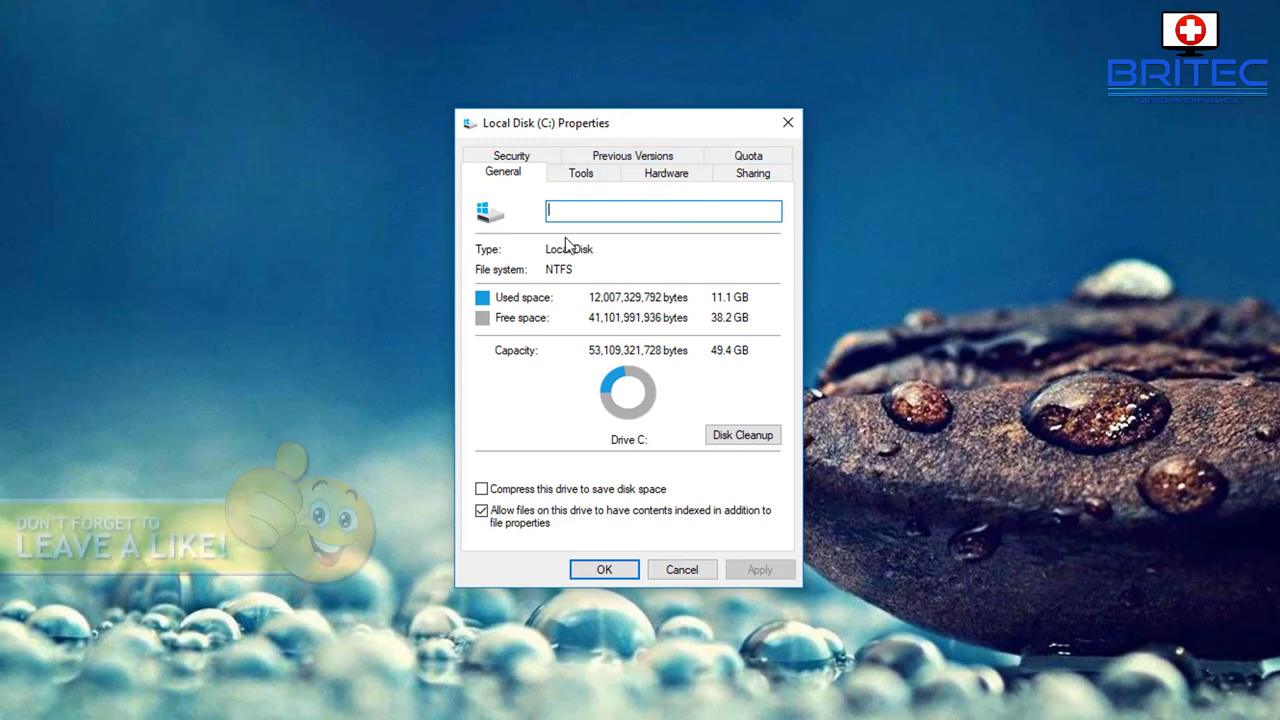
Start an error-checking scan of Local Disk (C:) from its drive properties.
click(577, 178)
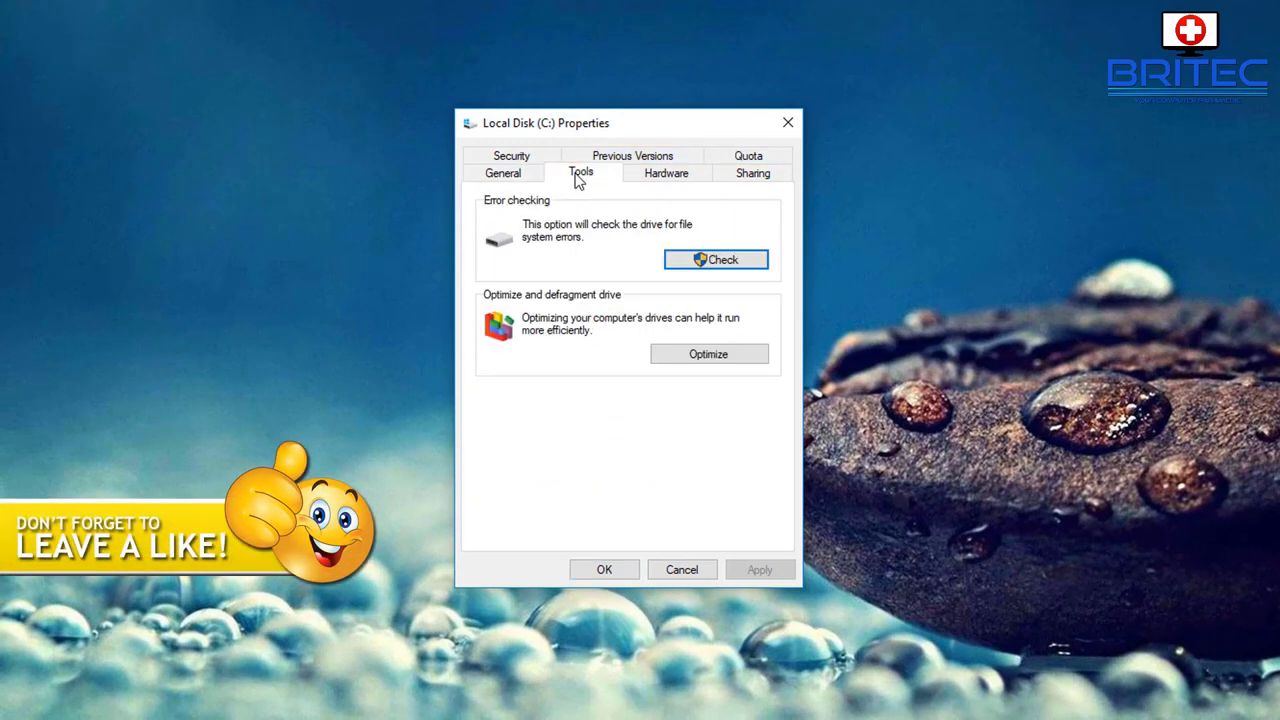
click(718, 261)
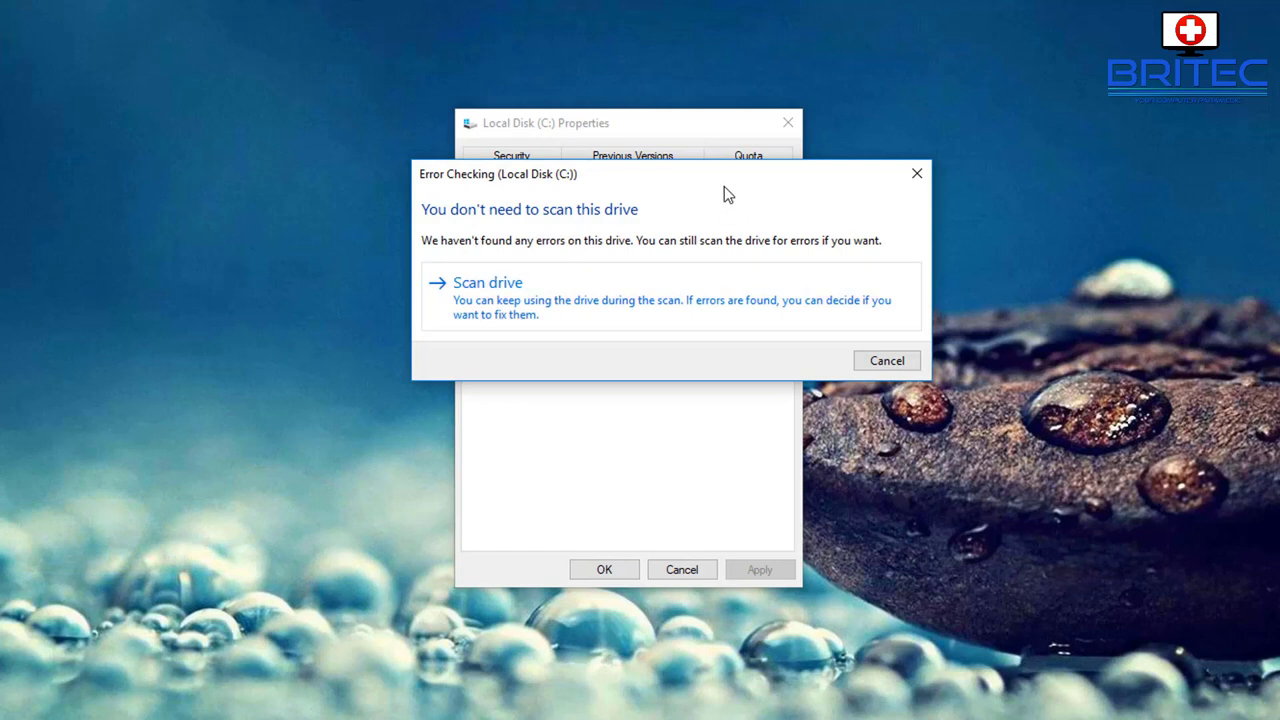
mouse_move(718, 186)
mouse_down()
mouse_move(680, 191)
mouse_move(693, 183)
mouse_up()
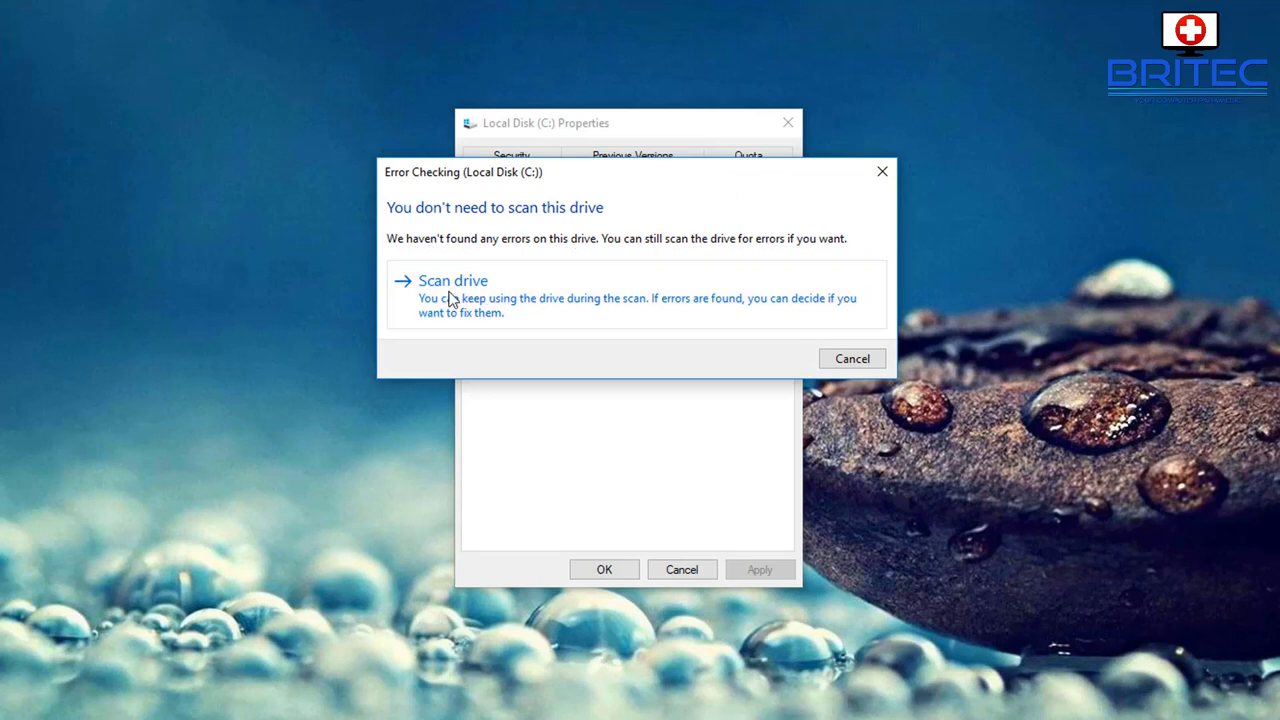
click(518, 295)
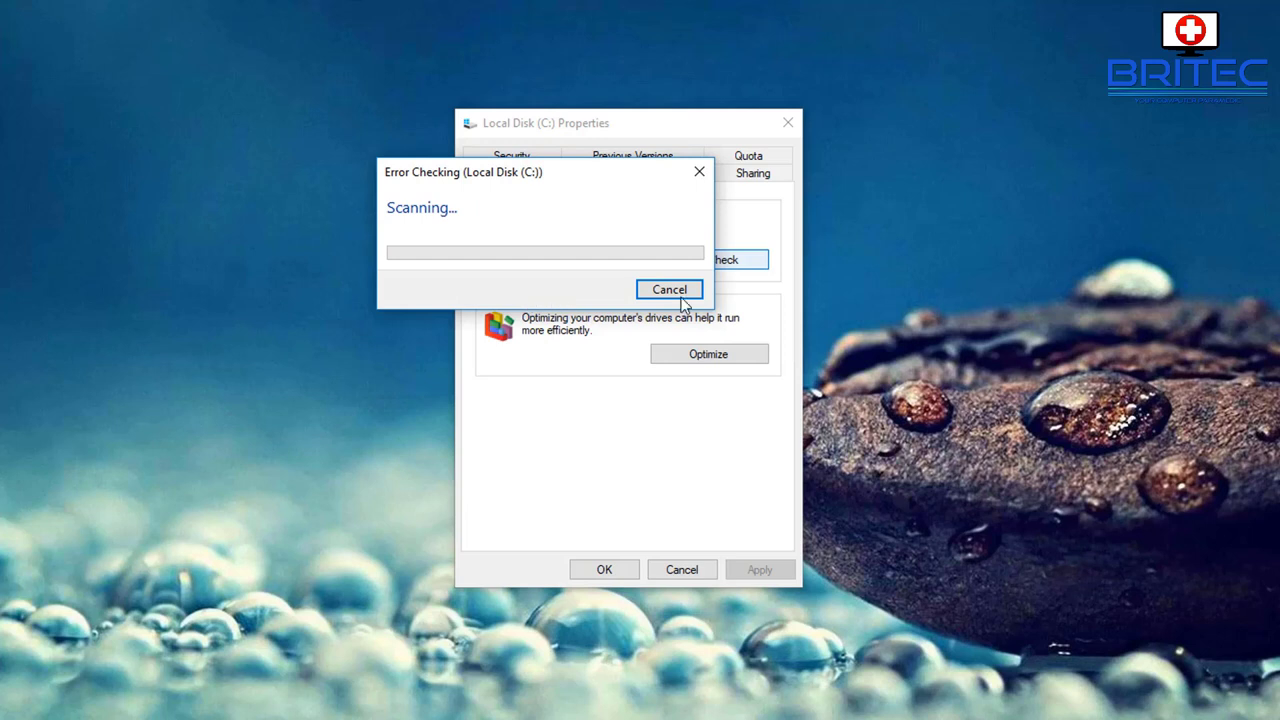
drag(516, 178, 607, 217)
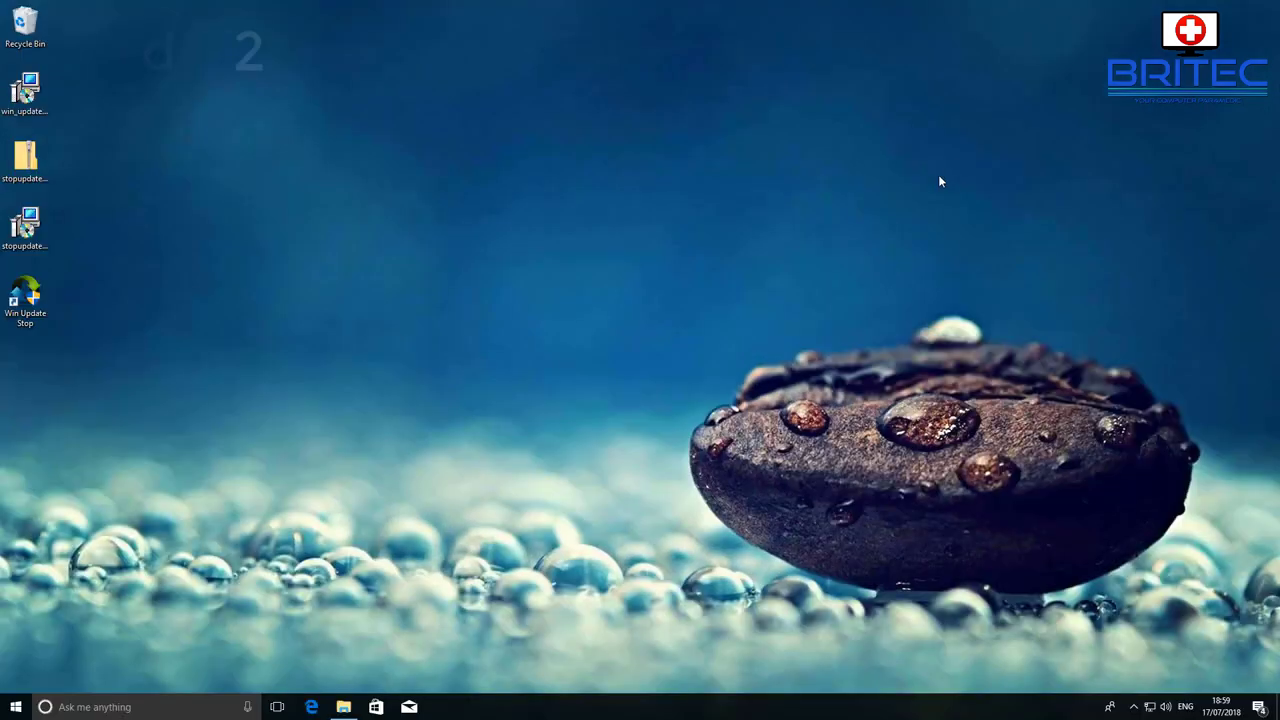
Find Command Prompt by searching for cmd, run it as administrator and allow it to make changes.
click(94, 706)
text(cmd)
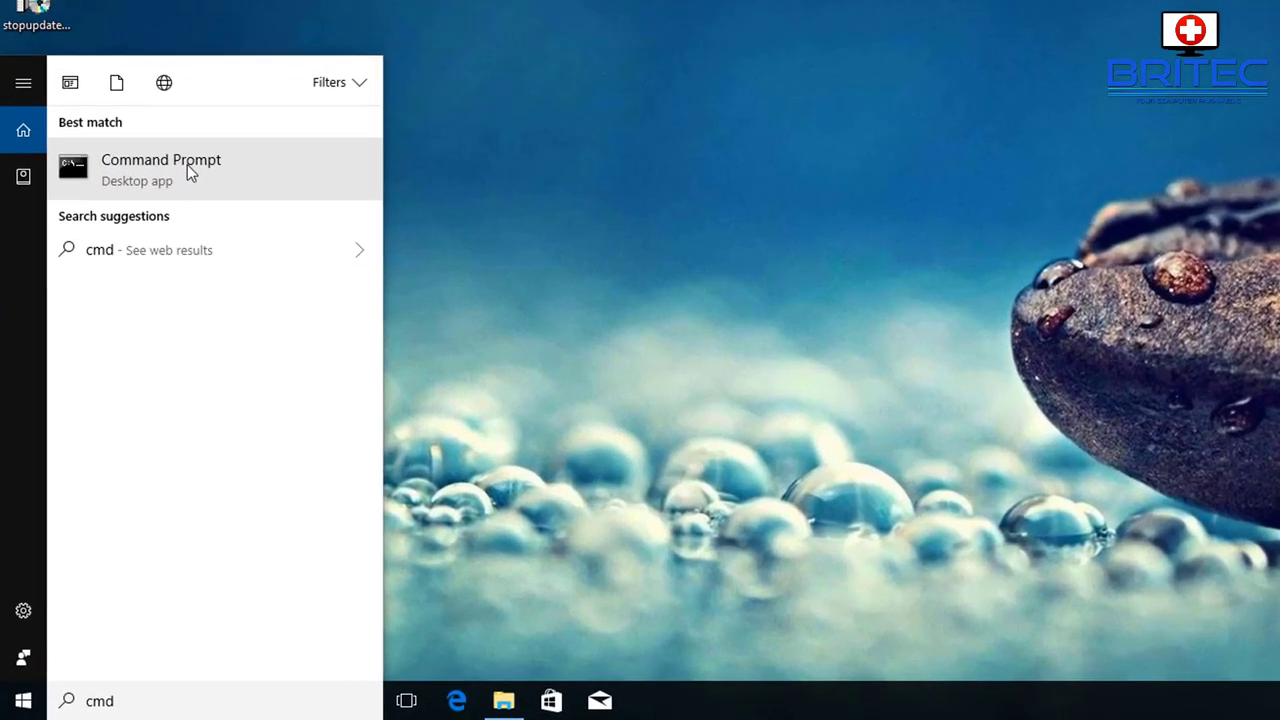
right_click(128, 341)
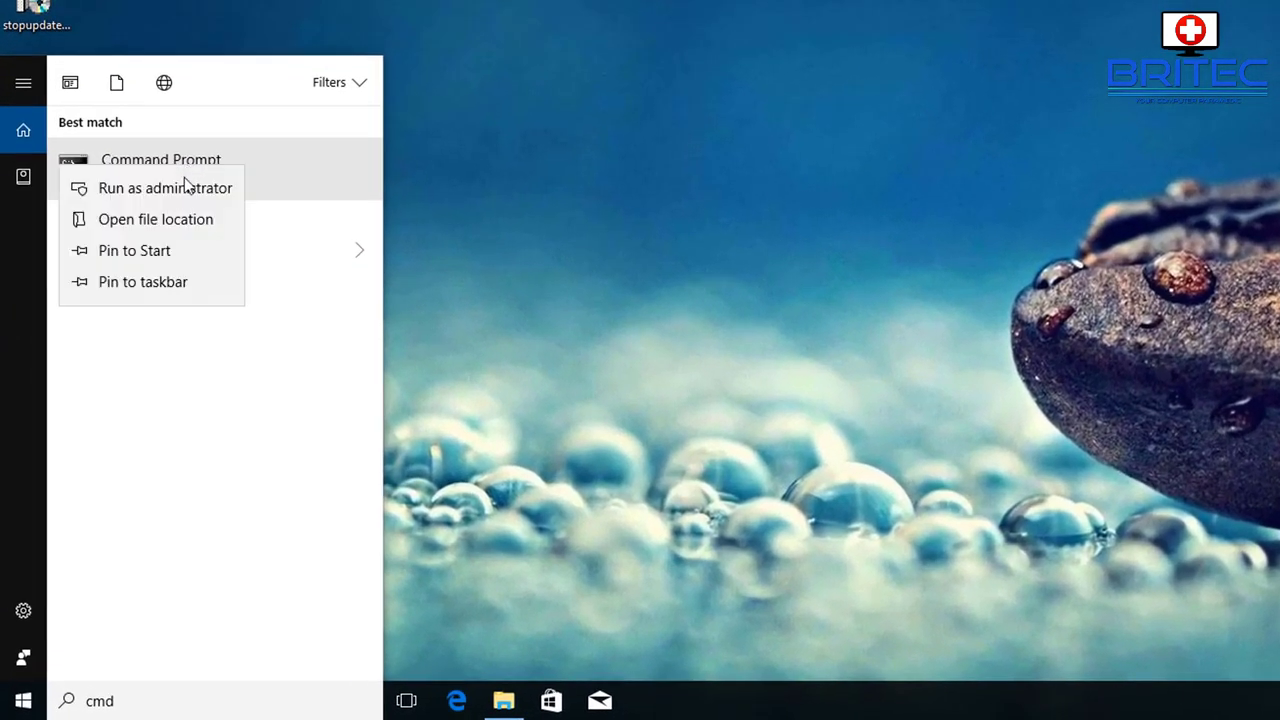
click(178, 188)
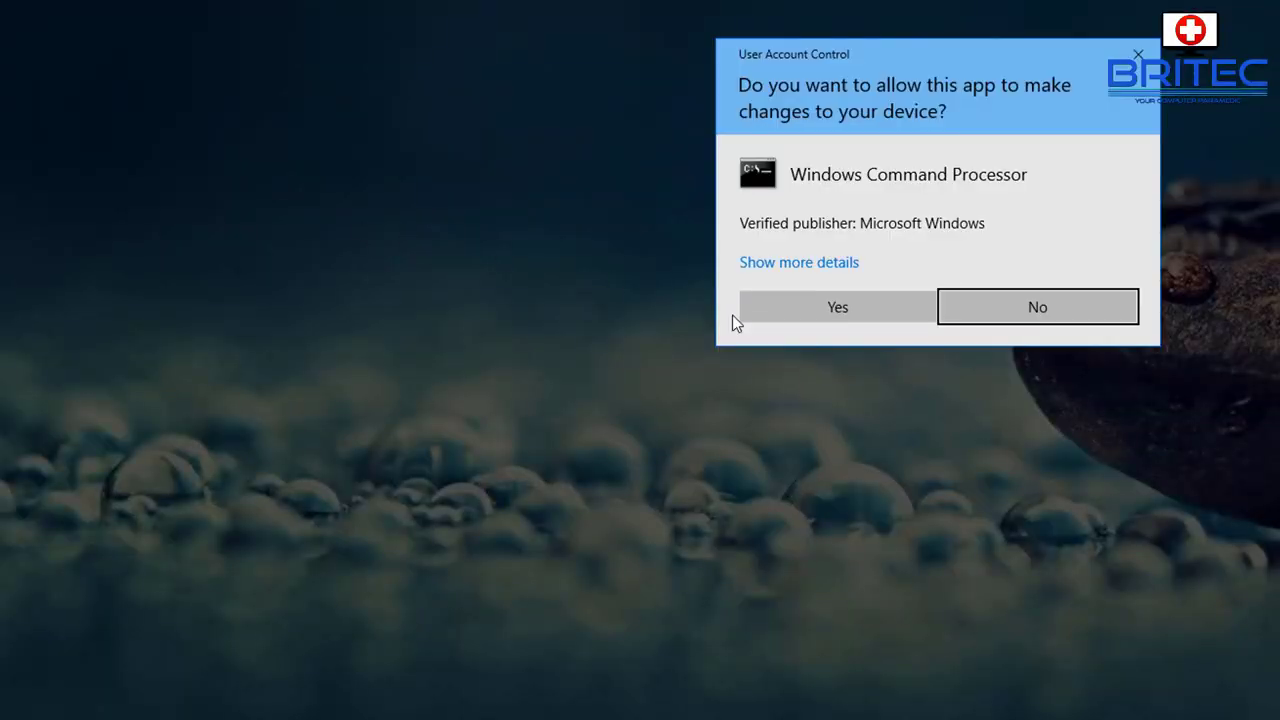
click(818, 312)
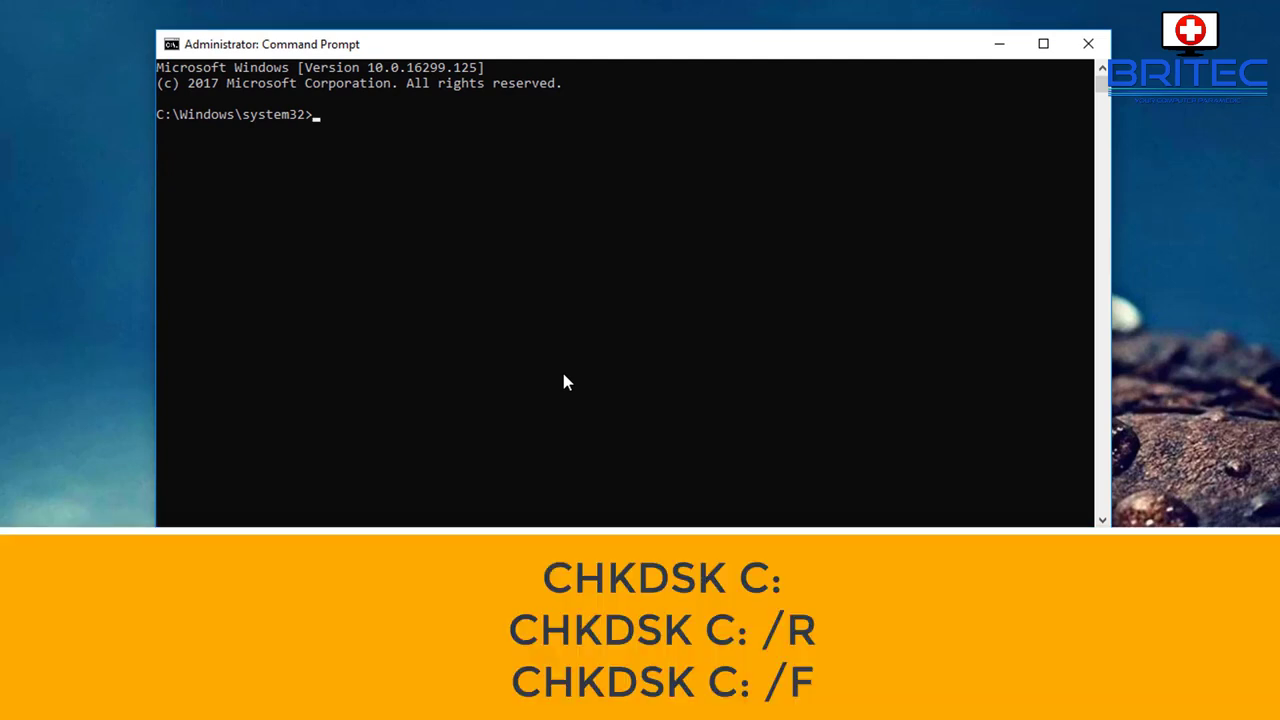
Enter chkdsk c: /r /f, remove the switches, run the plain check of drive C: and close Command Prompt.
text(chkdsk c)
text(: /r /f)
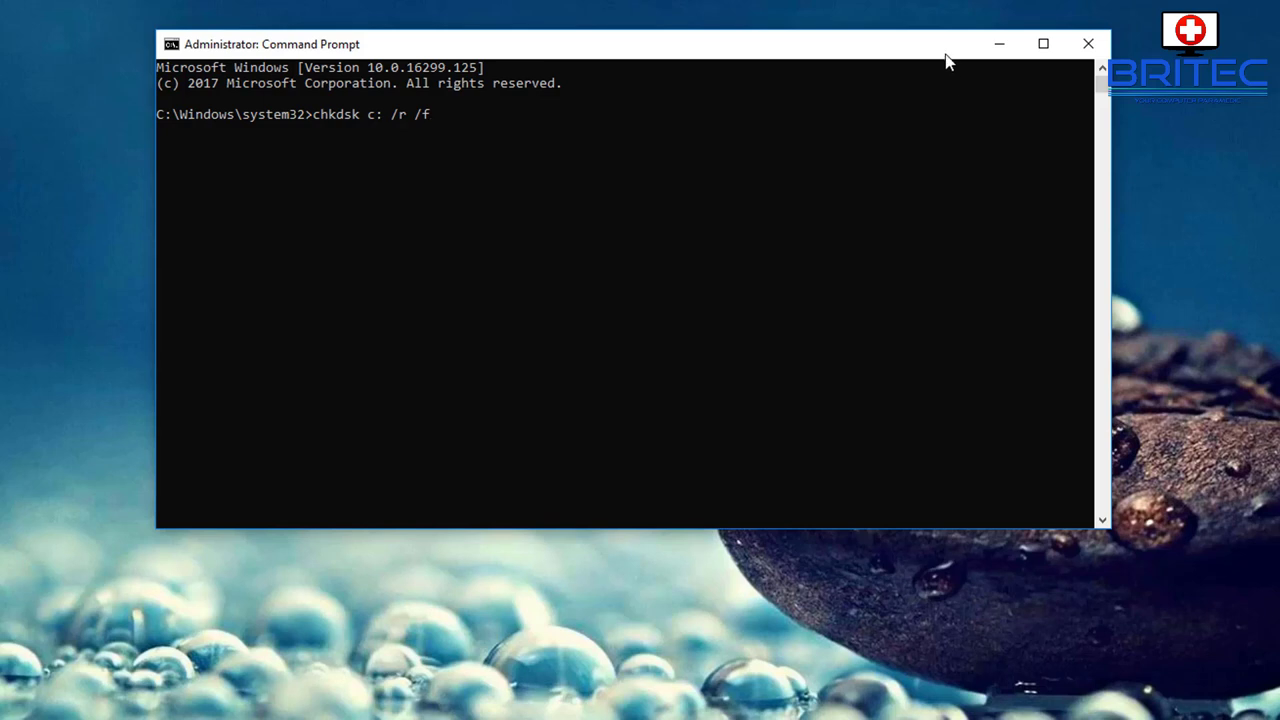
key(BackSpace)
key(BackSpace)
key(BackSpace)
key(BackSpace)
key(Return)
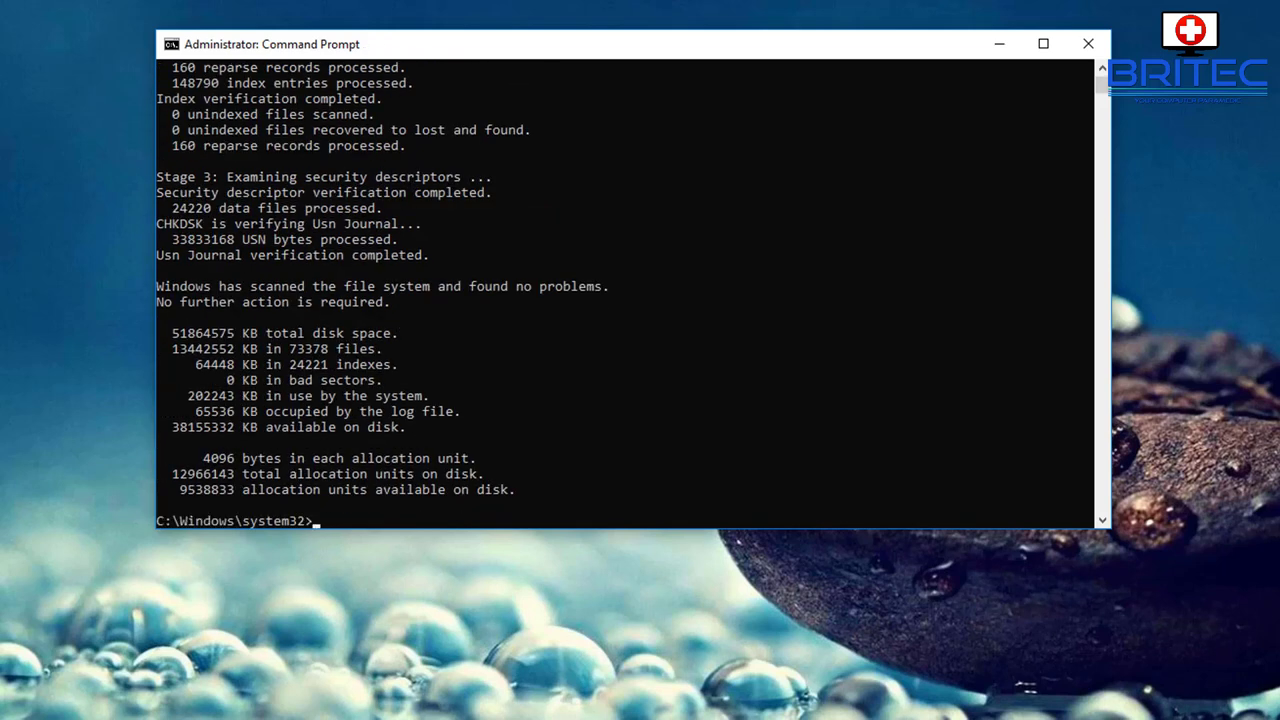
click(1089, 50)
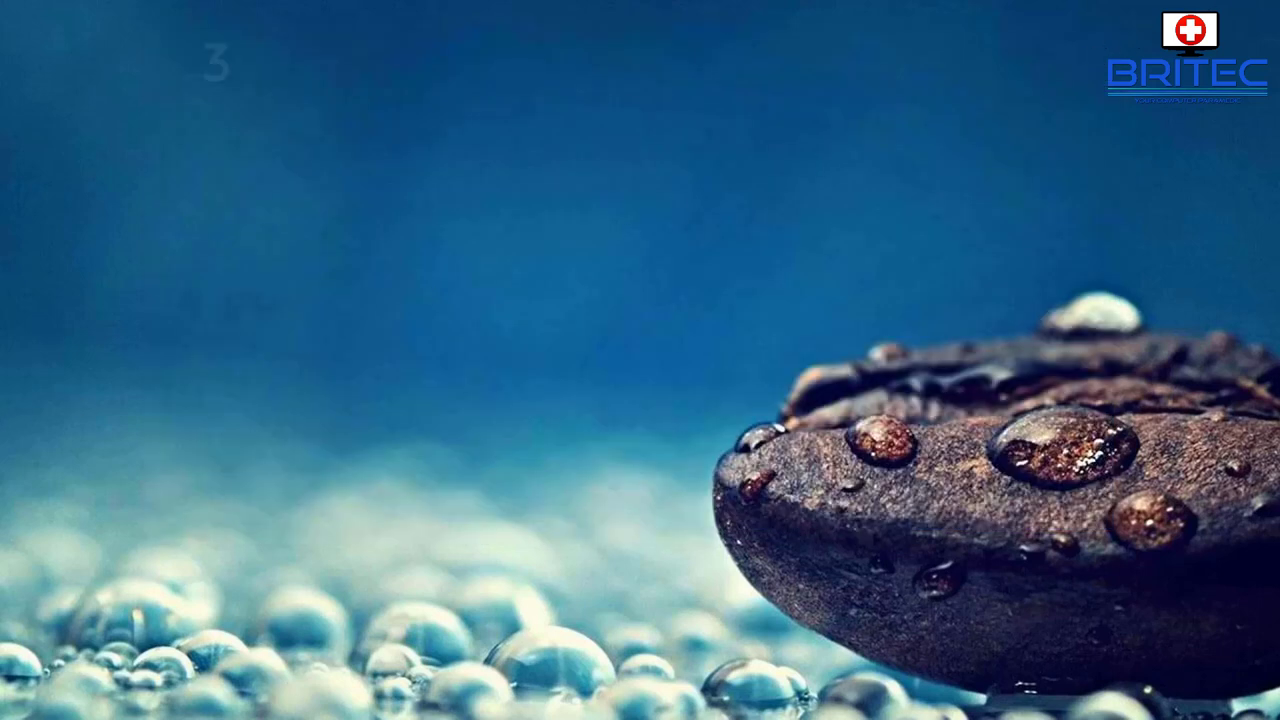
Move the CheckDiskGUI icon to the middle of the desktop, run it as administrator and allow it to make changes.
drag(211, 337, 609, 100)
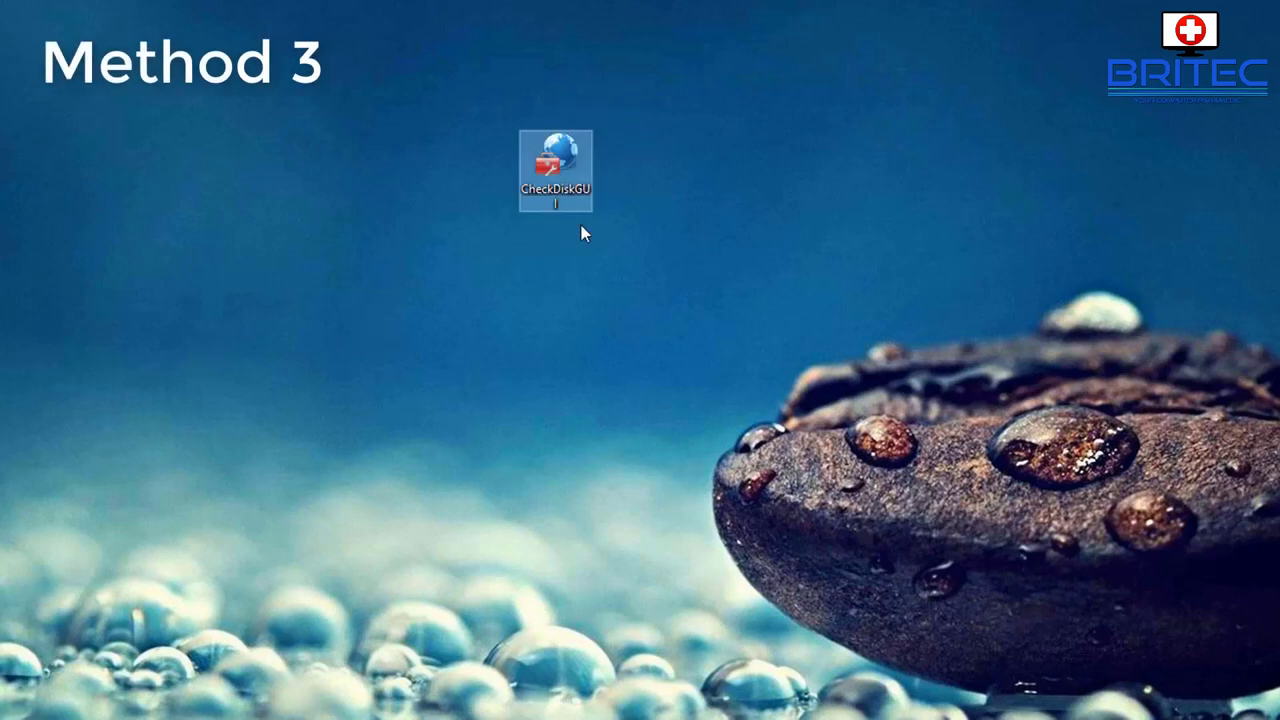
right_click(566, 162)
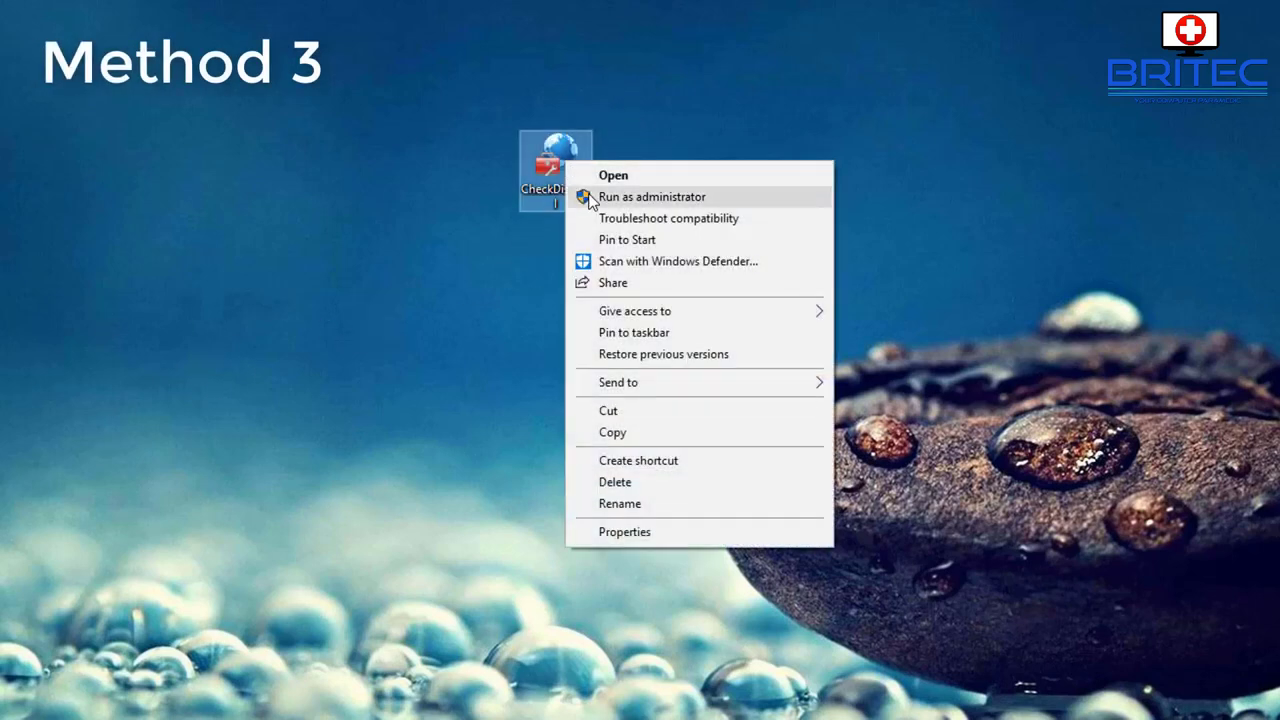
click(588, 196)
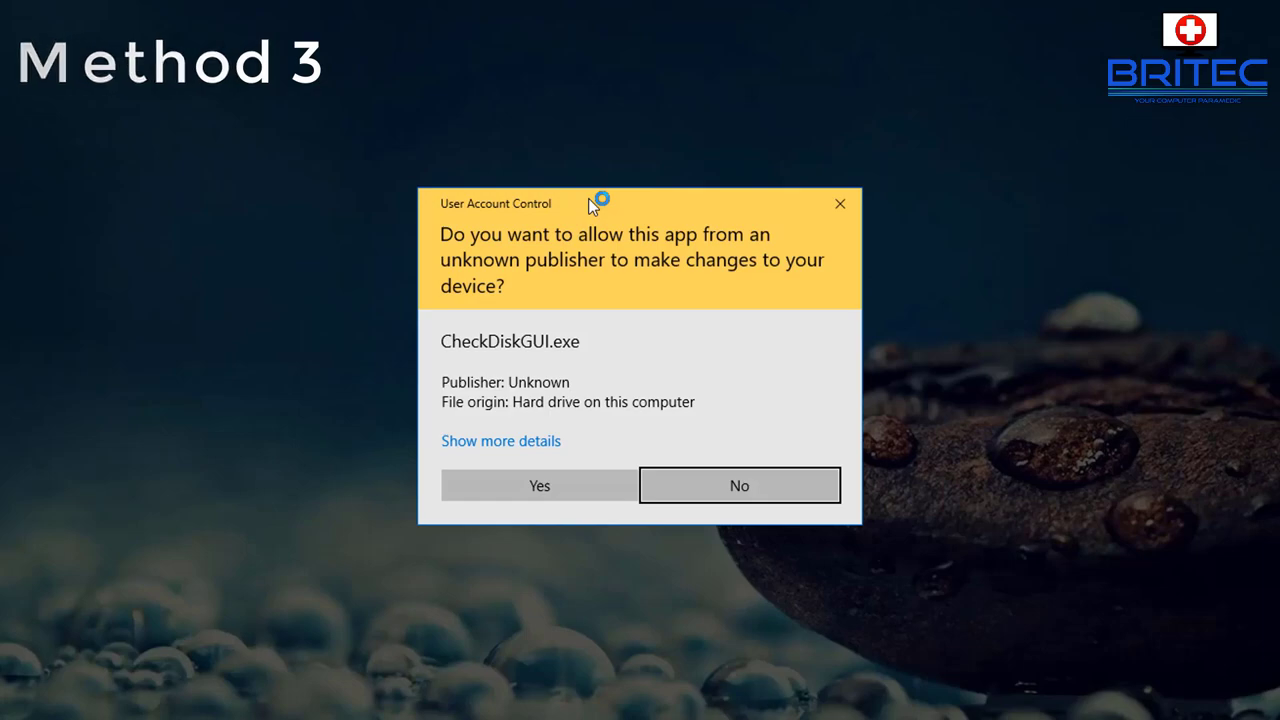
click(559, 490)
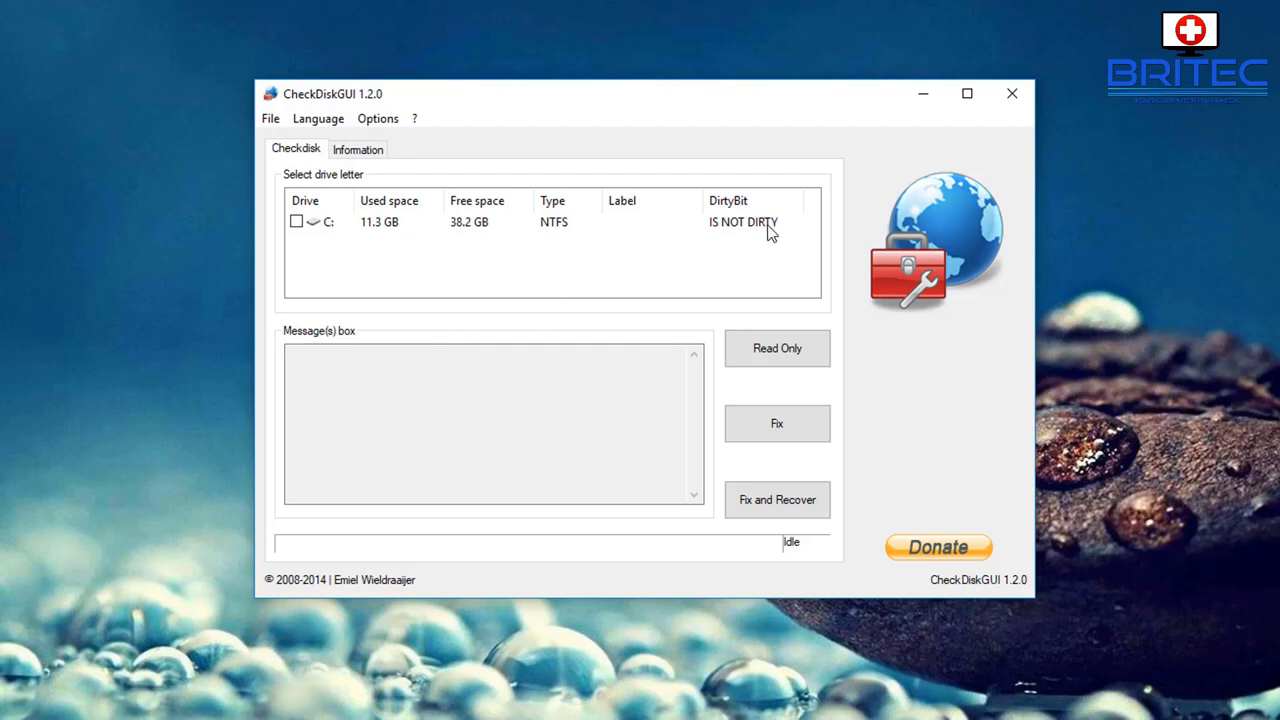
Select drive C: in CheckDiskGUI, run a Read Only check on it and dismiss the warning.
click(295, 223)
click(365, 226)
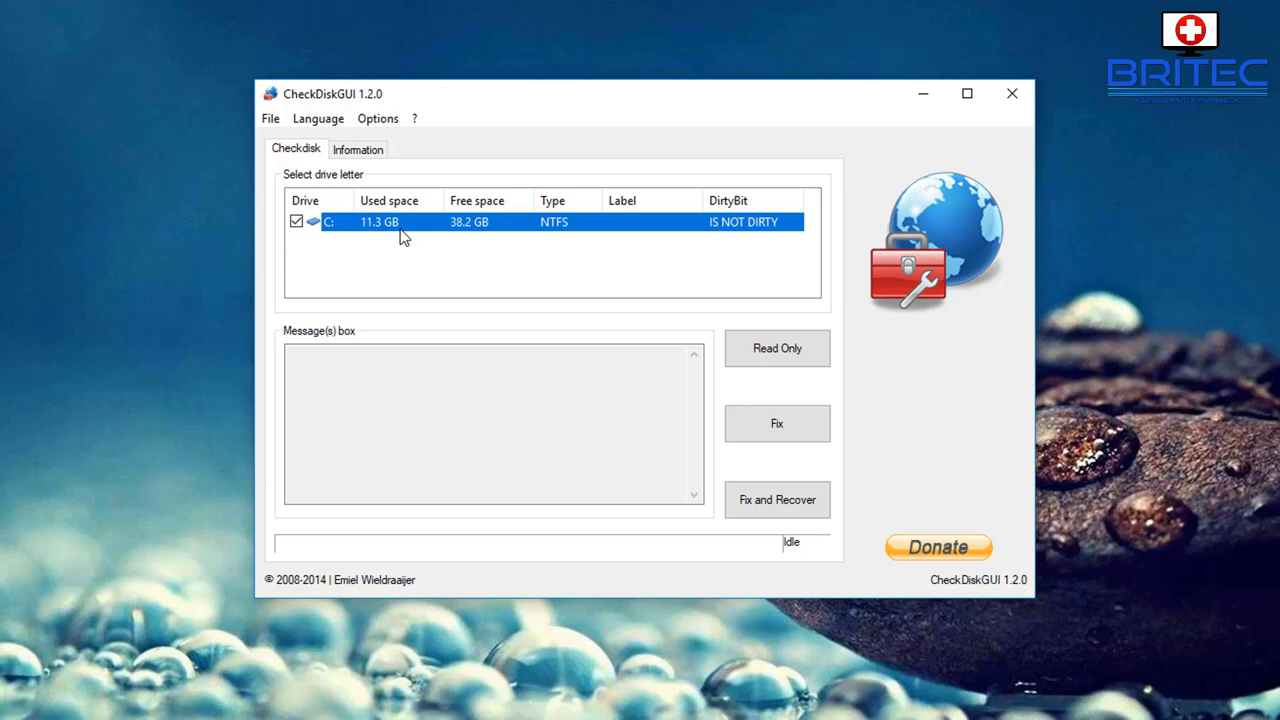
click(776, 355)
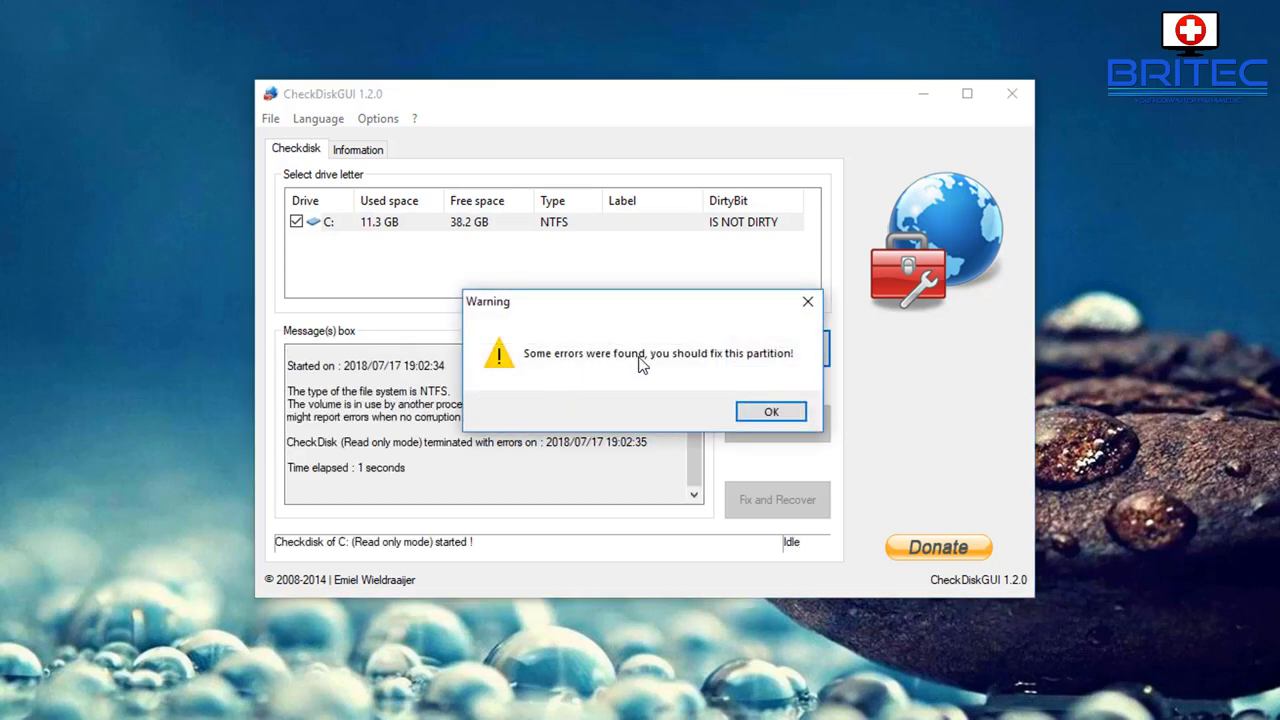
click(776, 412)
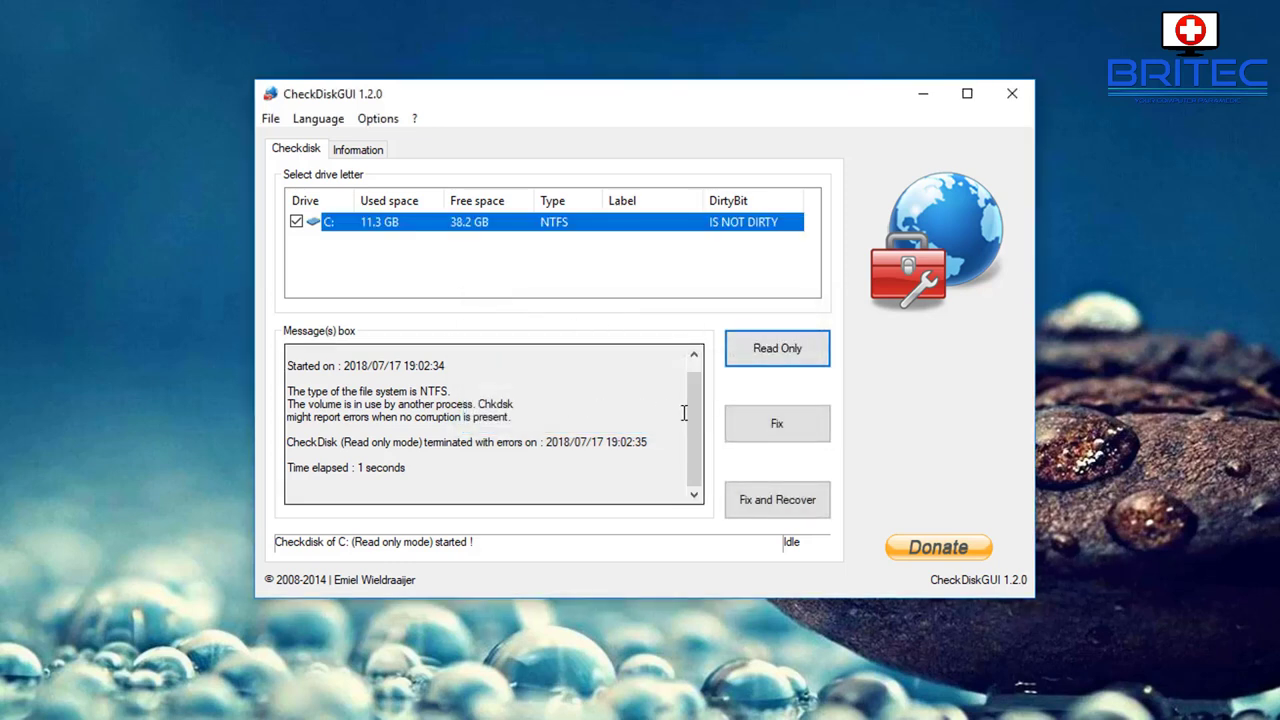
Run Fix on drive C:, schedule the check for the next system restart and reboot the computer.
click(776, 424)
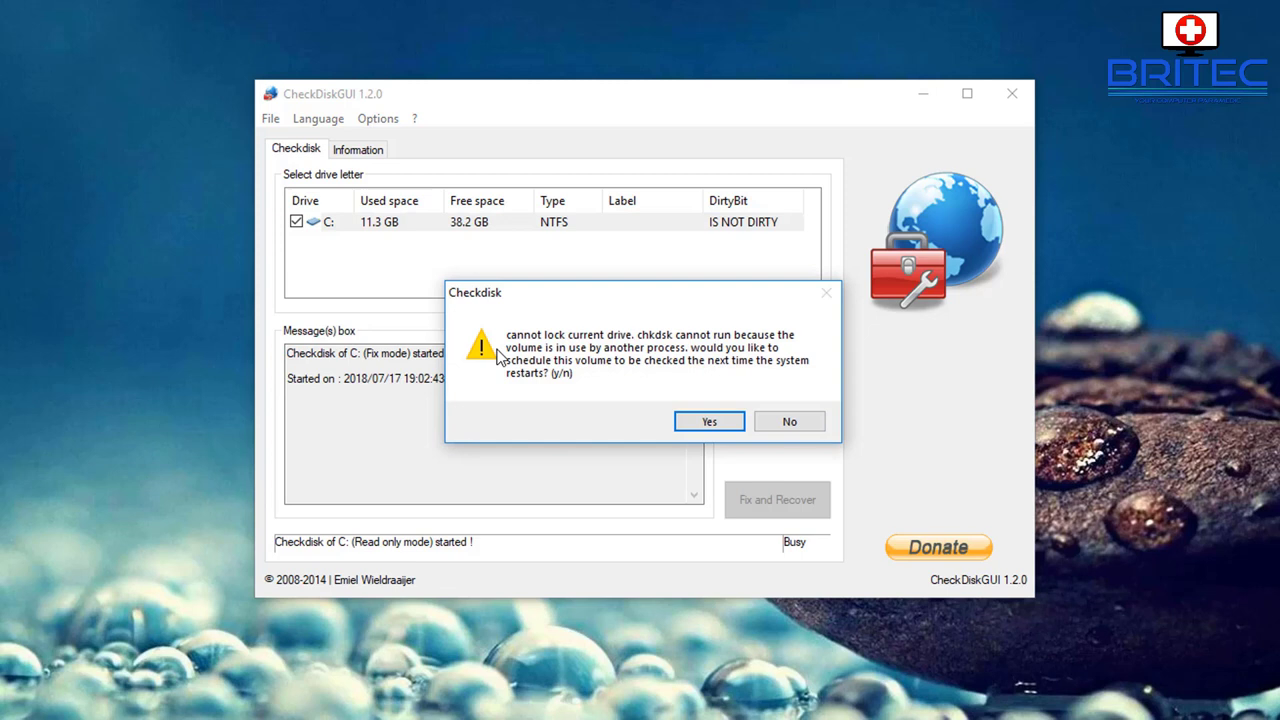
click(706, 424)
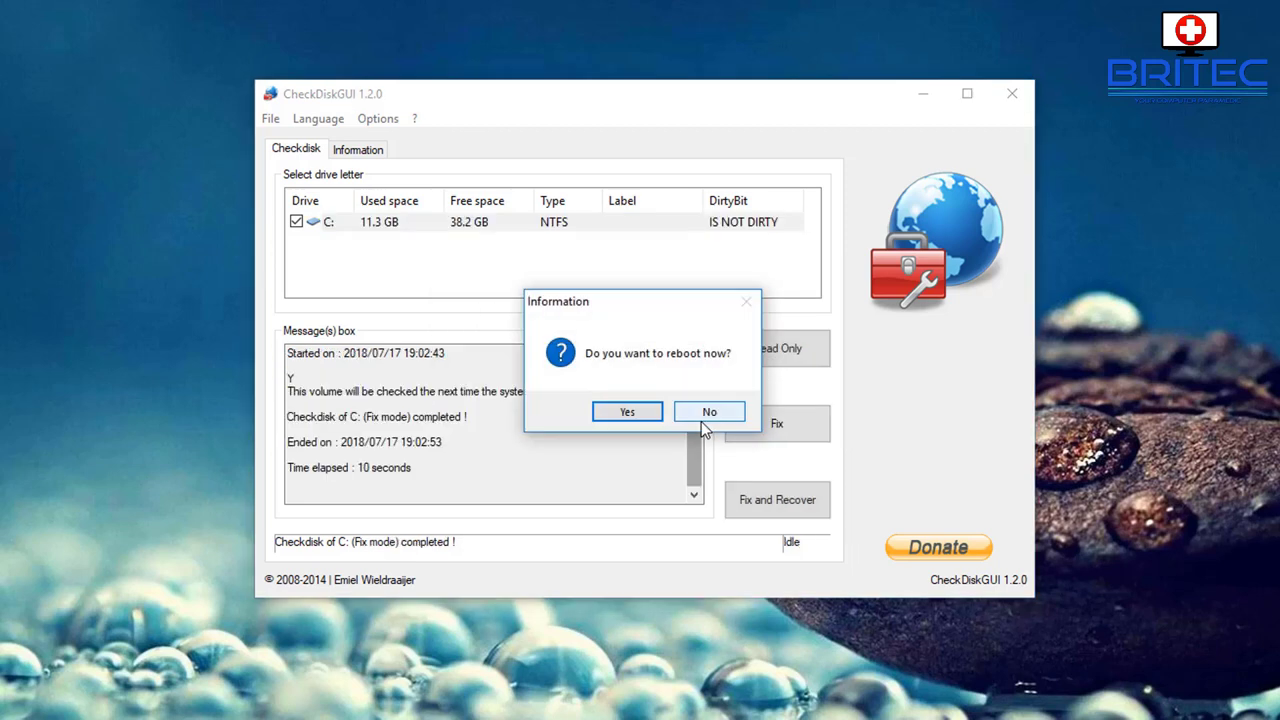
click(632, 412)
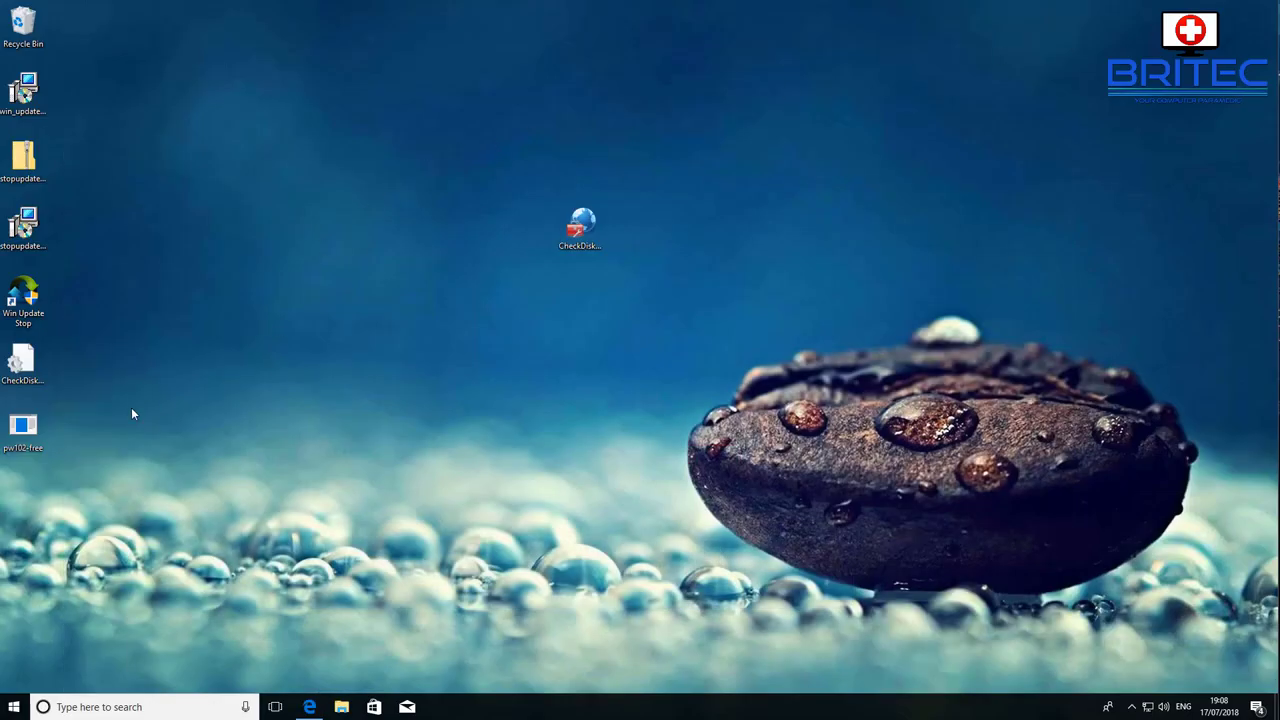
Swap the desktop positions of the pw102-free and CheckDiskGUI icons and launch the MiniTool Partition Wizard Free installer.
drag(18, 426, 683, 233)
drag(598, 233, 12, 428)
double_click(12, 428)
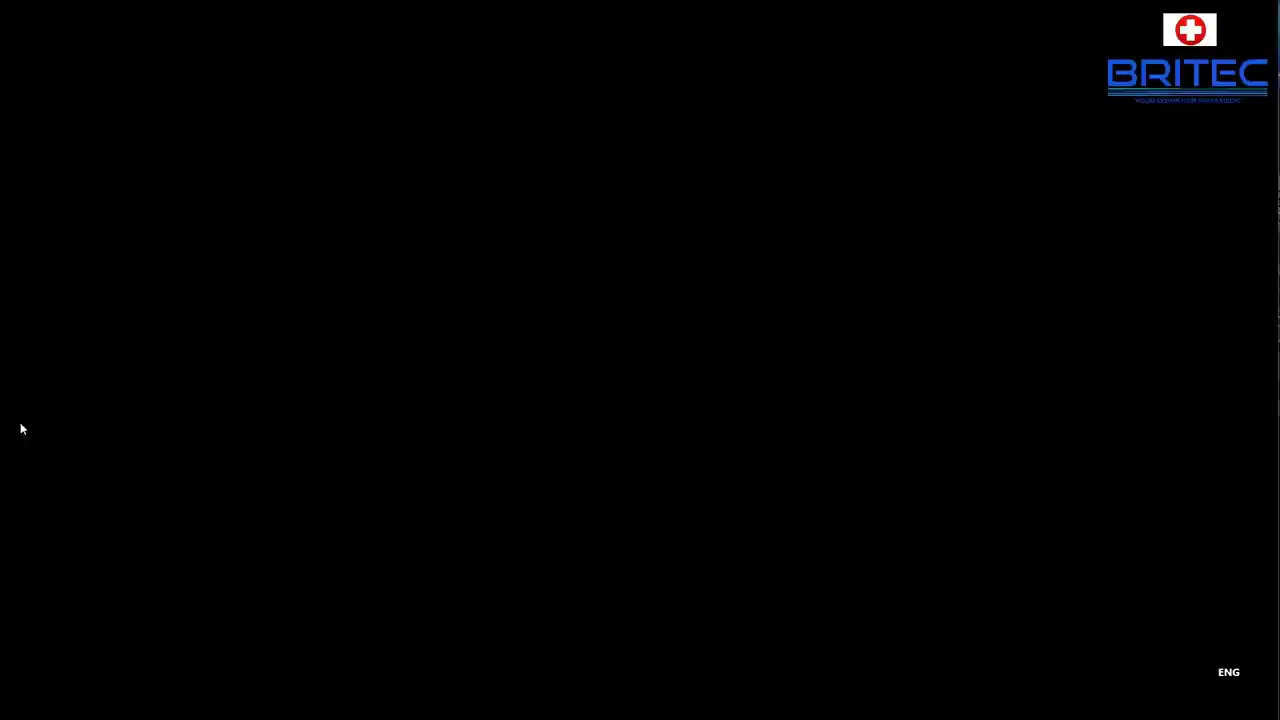
click(535, 446)
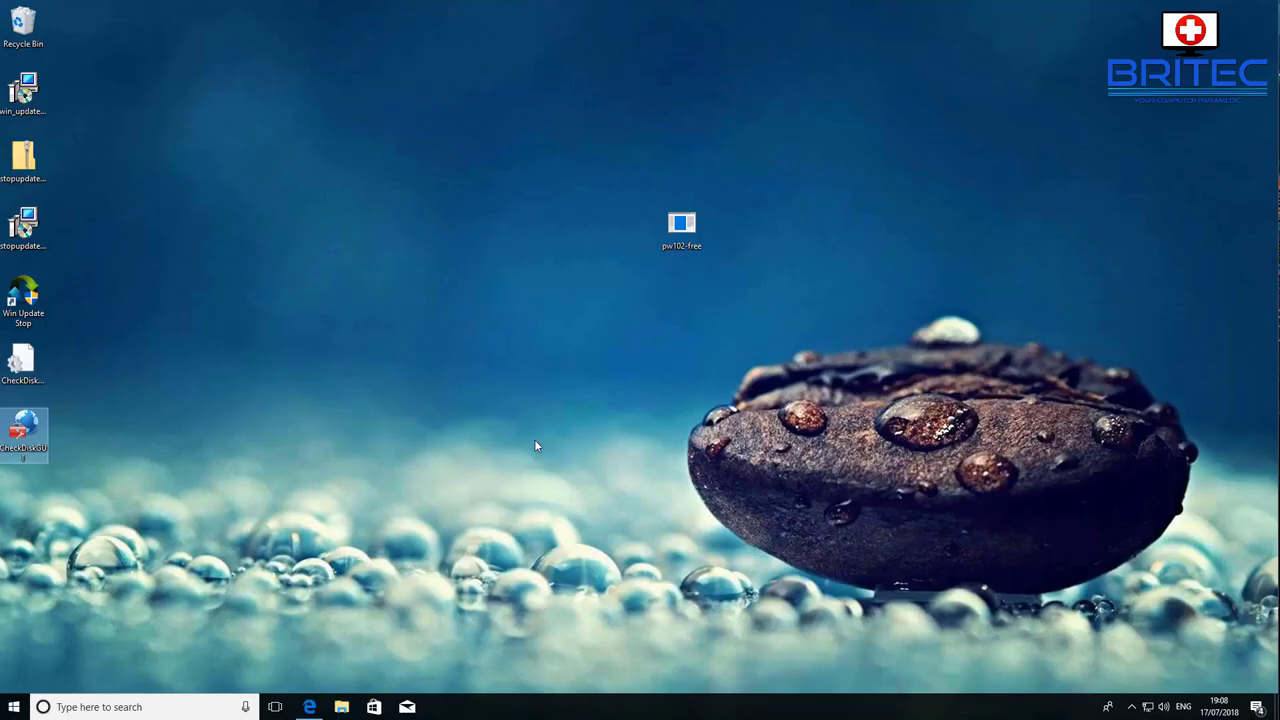
click(645, 385)
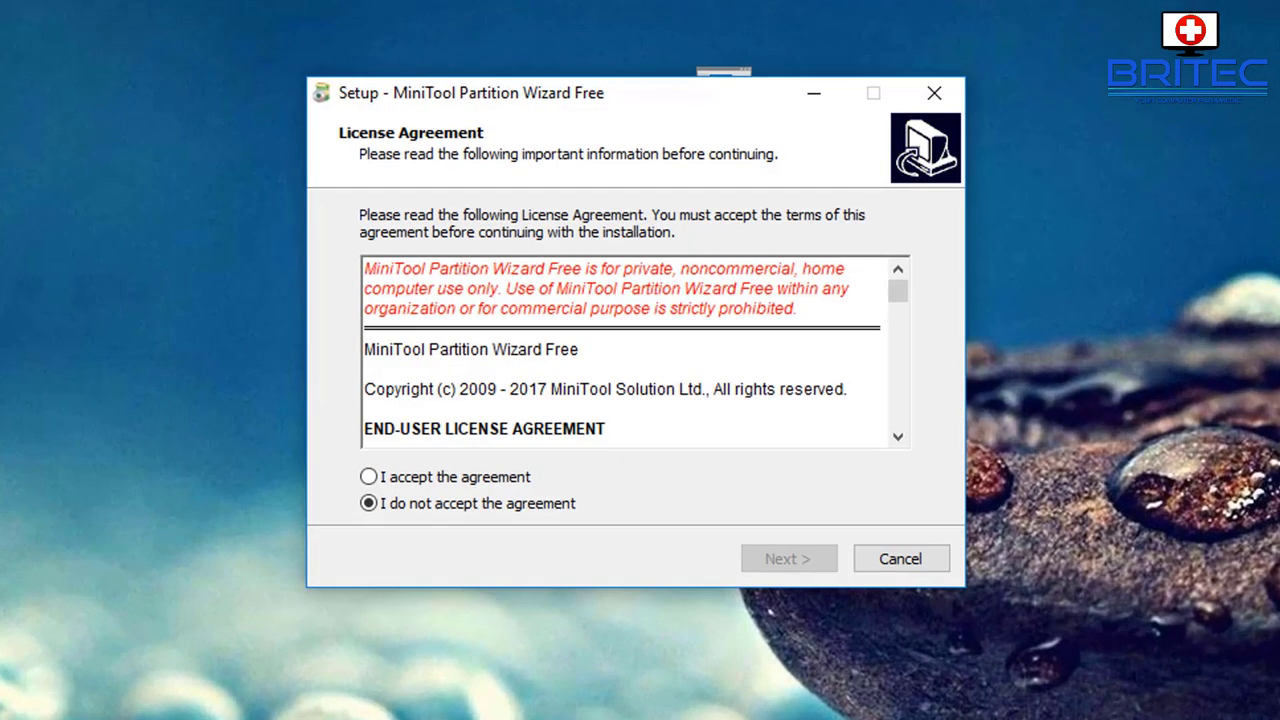
Accept the MiniTool Partition Wizard Free license agreement and keep the default destination, Start Menu folder and desktop shortcut.
click(486, 480)
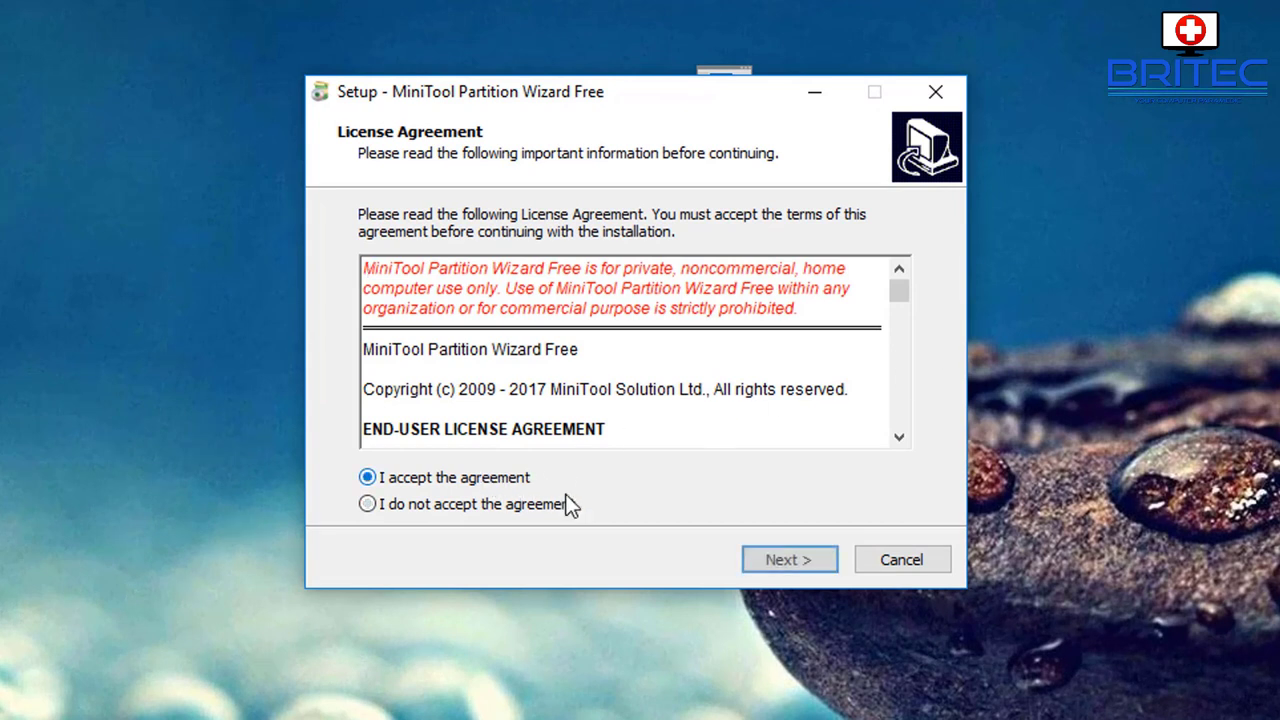
click(802, 564)
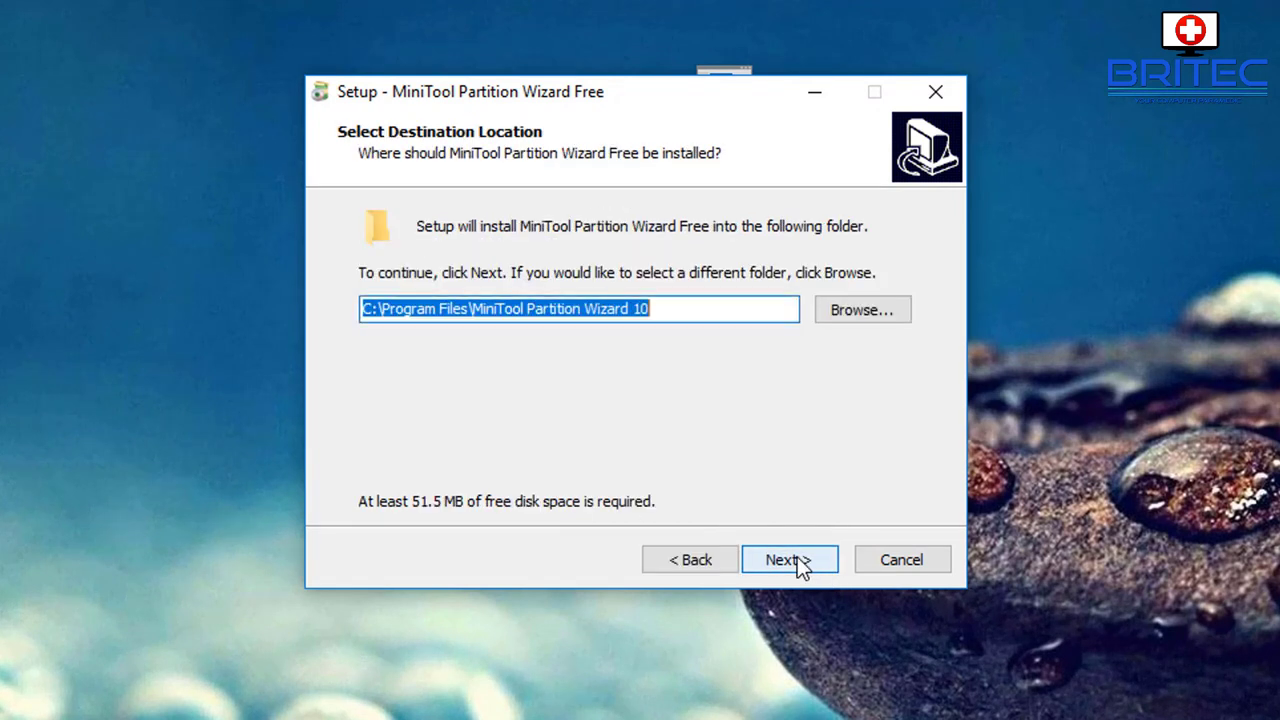
click(802, 564)
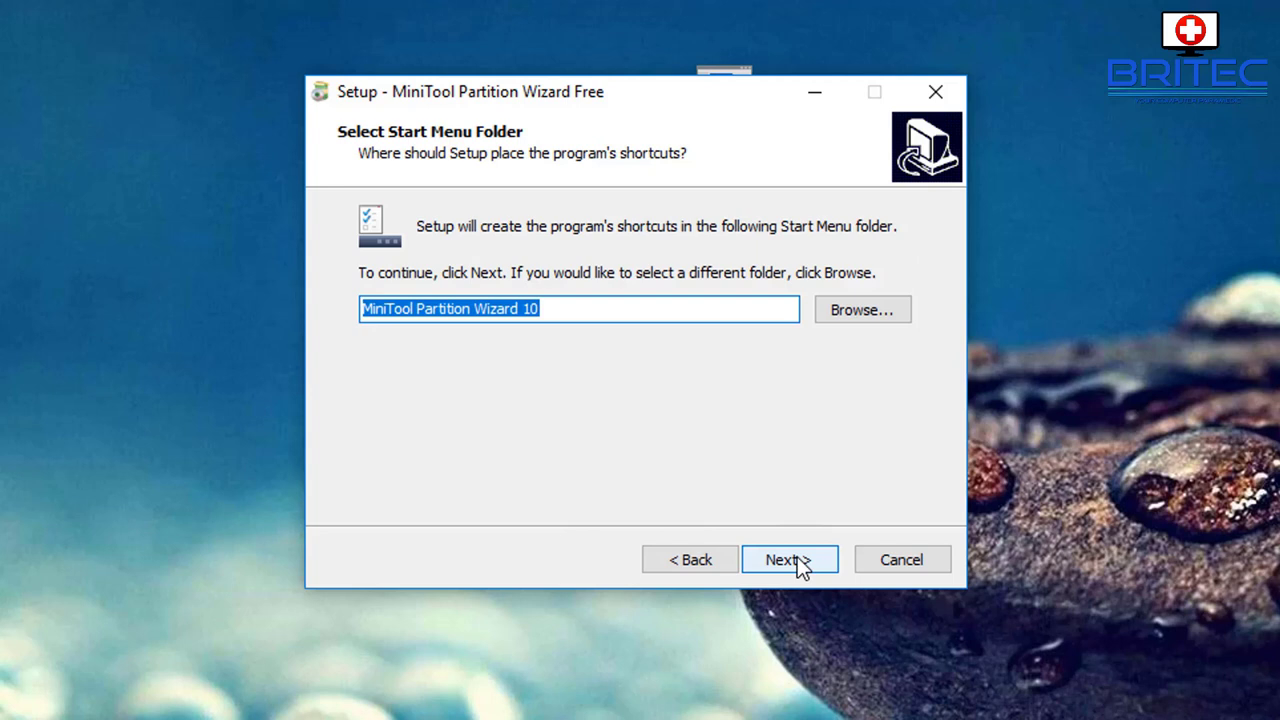
click(802, 564)
click(802, 564)
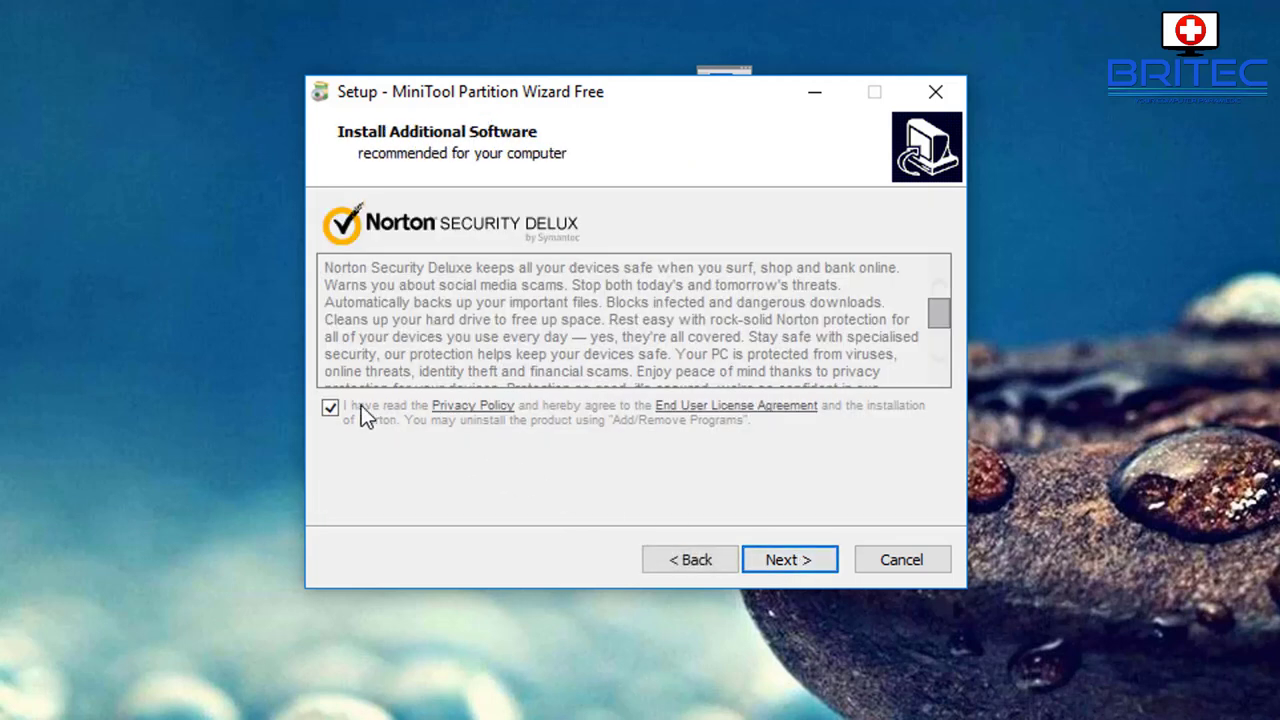
Decline the Norton Security offer, install MiniTool Partition Wizard Free and finish setup with the launch option kept on.
click(333, 413)
click(797, 562)
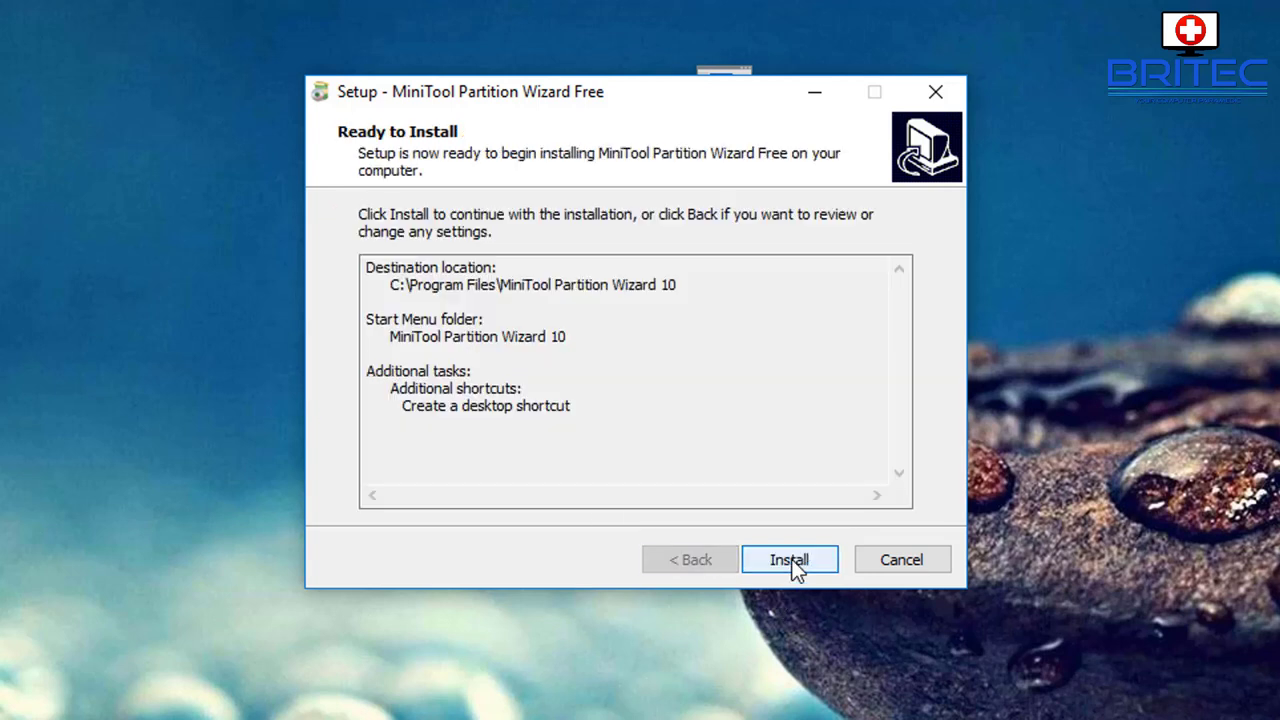
click(795, 563)
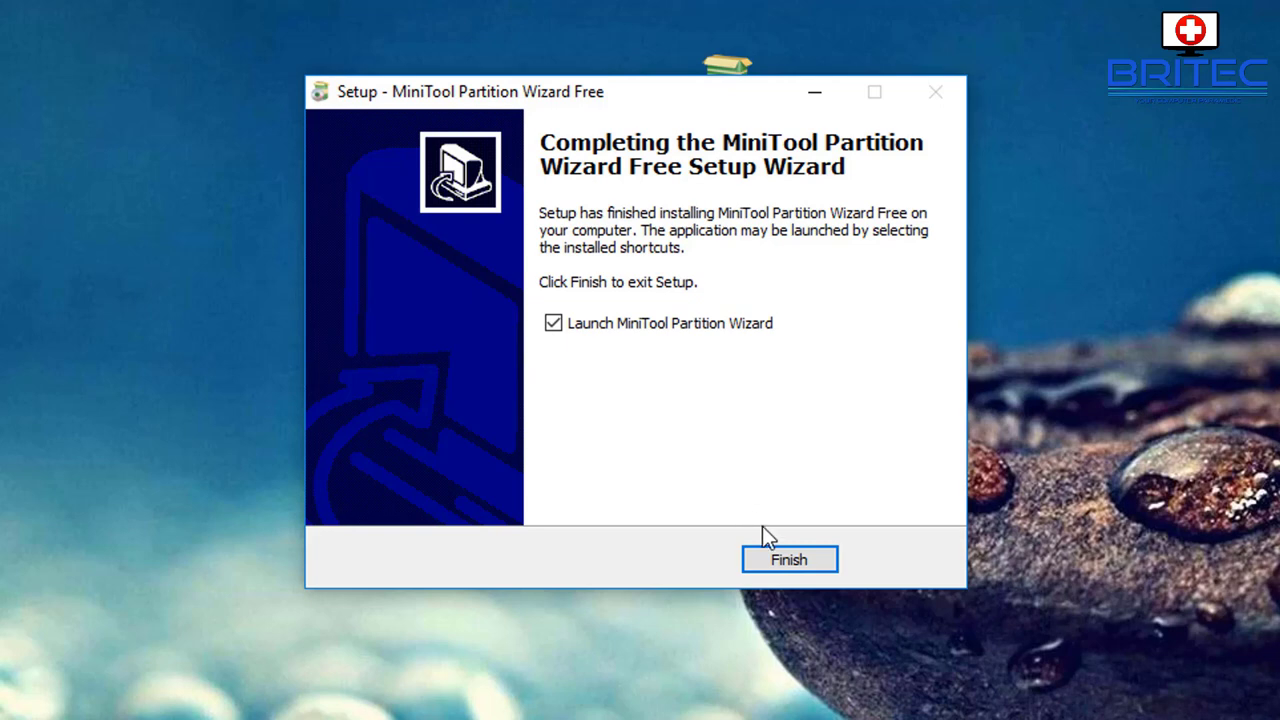
click(782, 558)
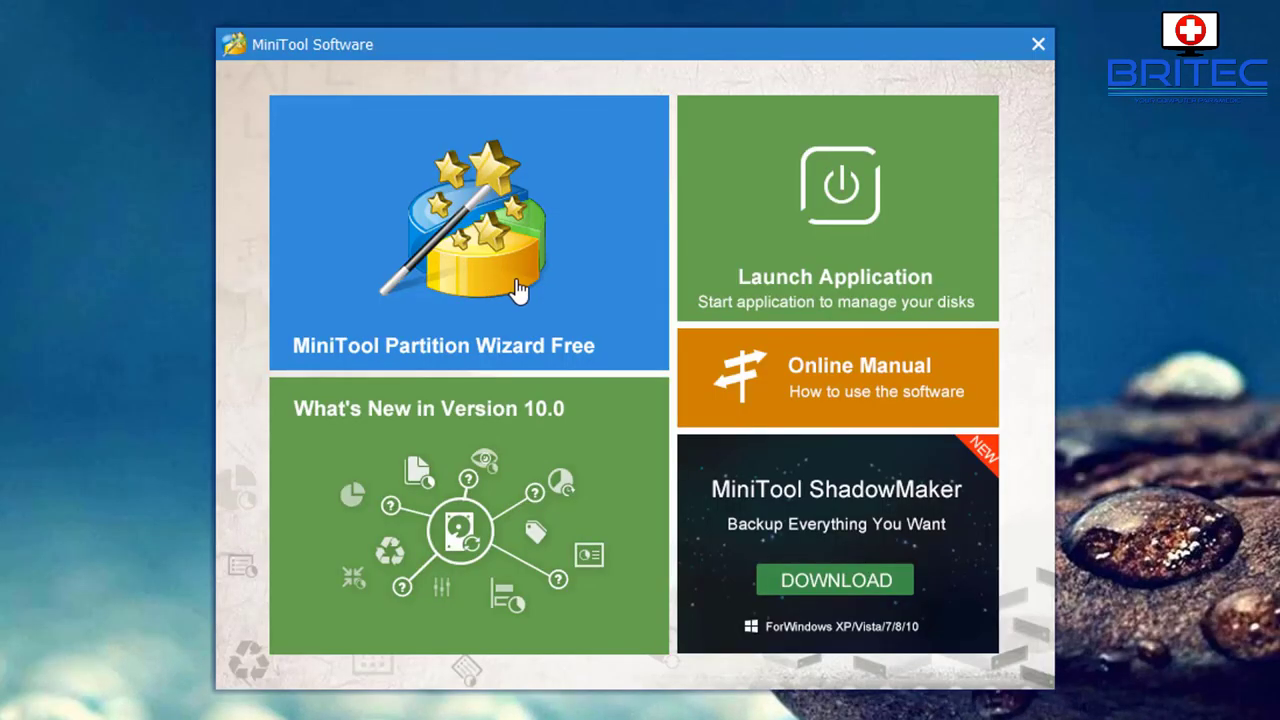
Launch the MiniTool Partition Wizard application and start a Surface Test on Disk 1.
click(763, 257)
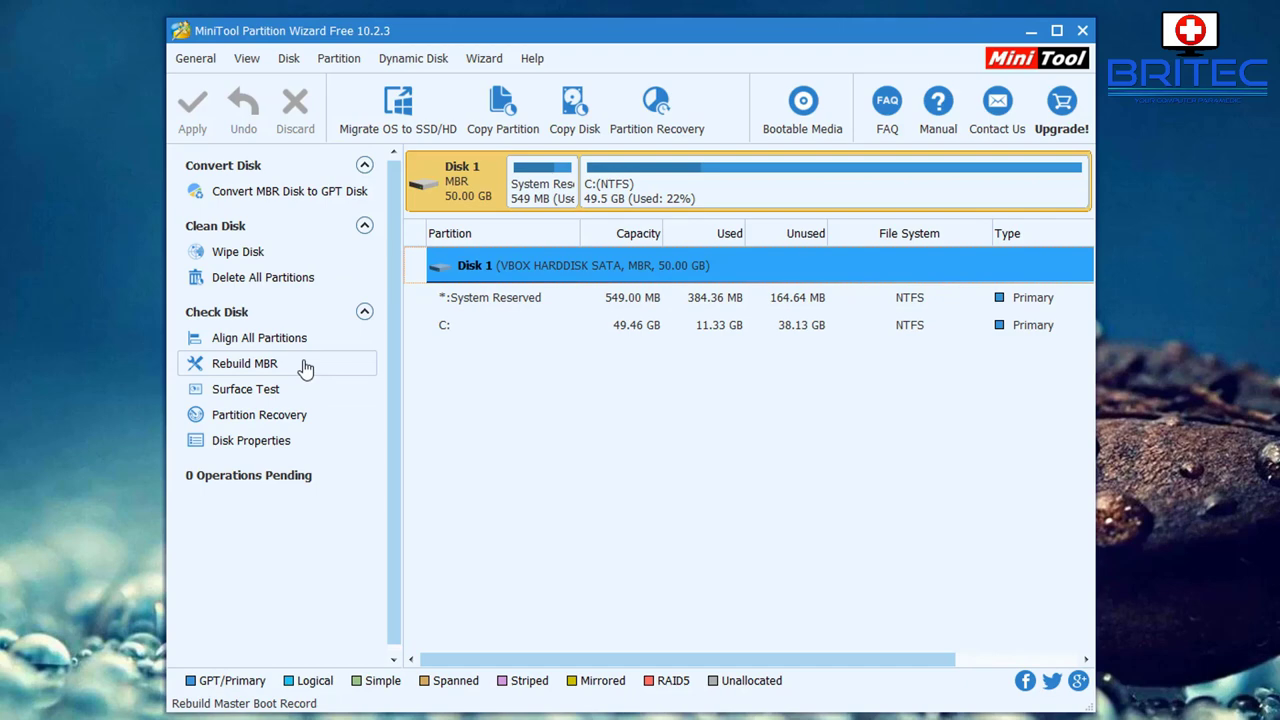
click(249, 392)
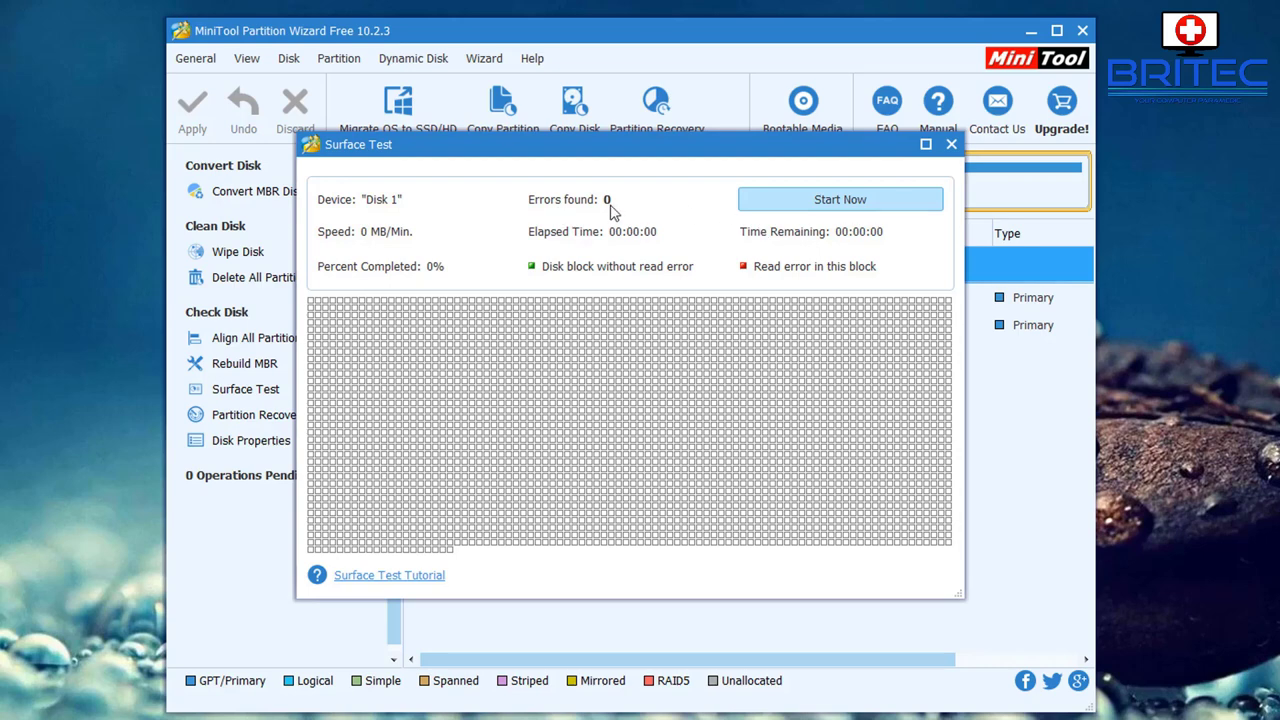
click(814, 200)
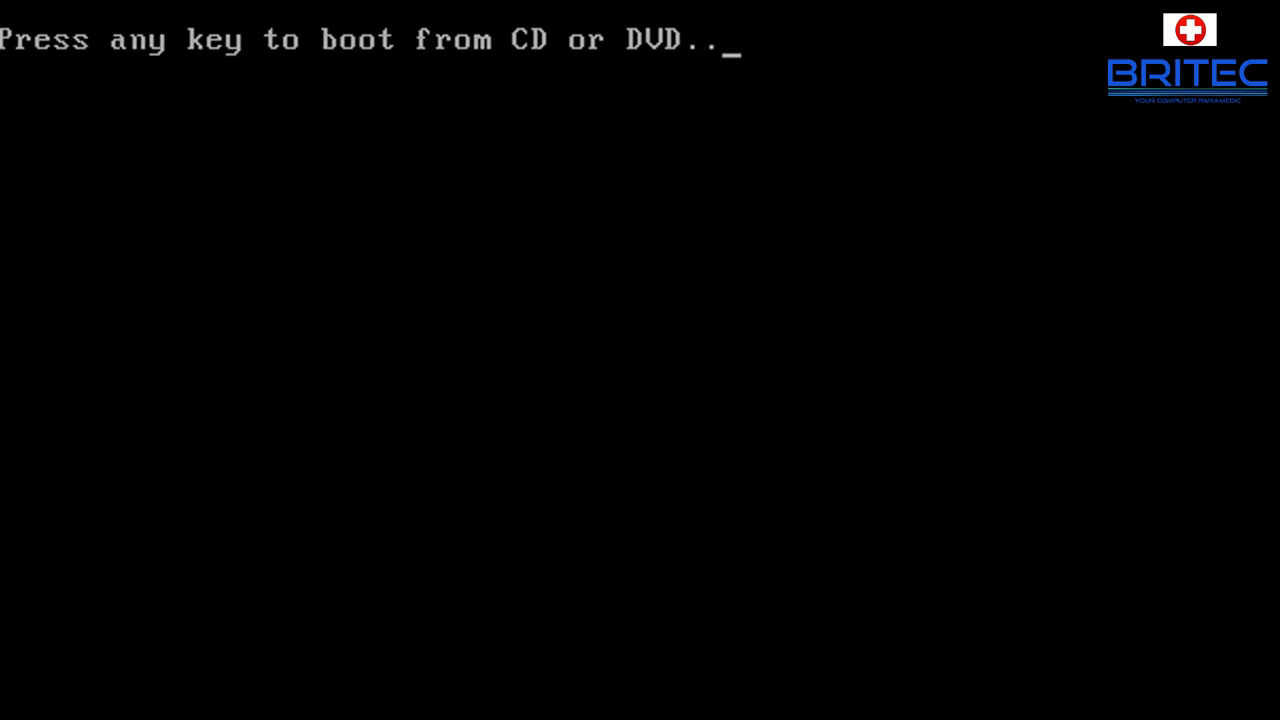
Boot the computer from the Hiren's BootCD disc and open the Diagnostic folder under Utilities, Hard Disk Tools.
key(Return)
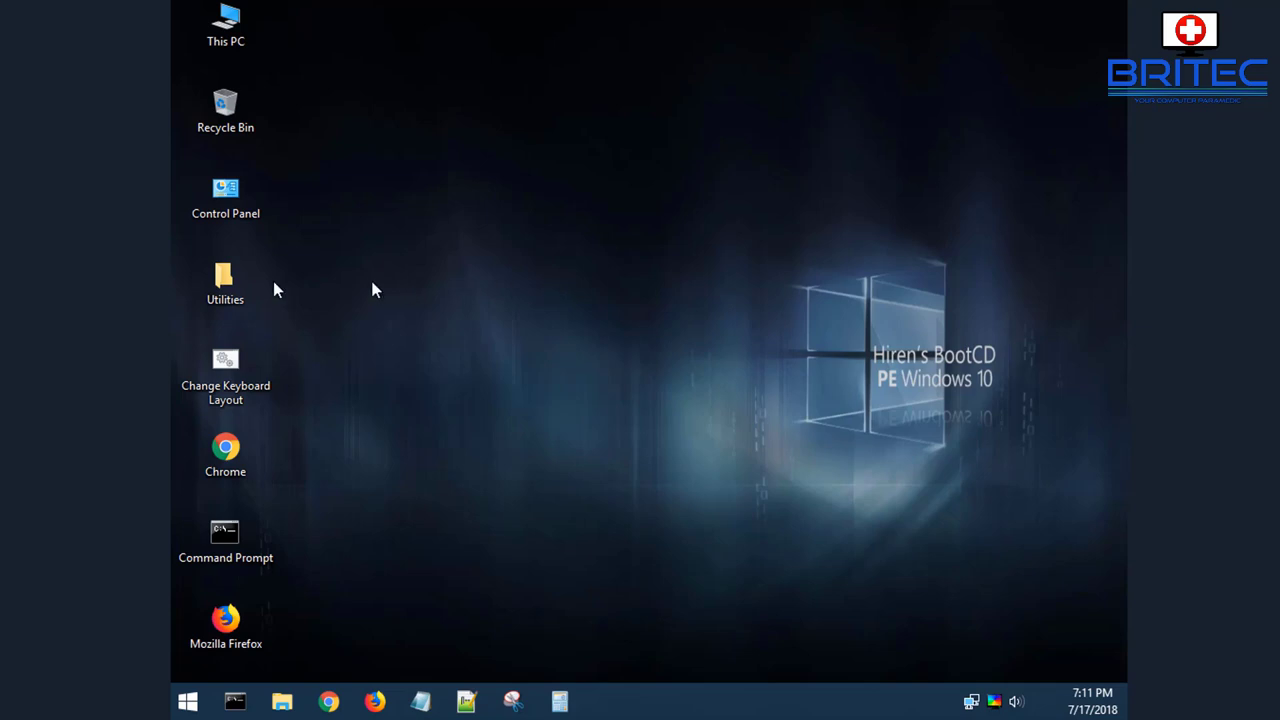
double_click(222, 284)
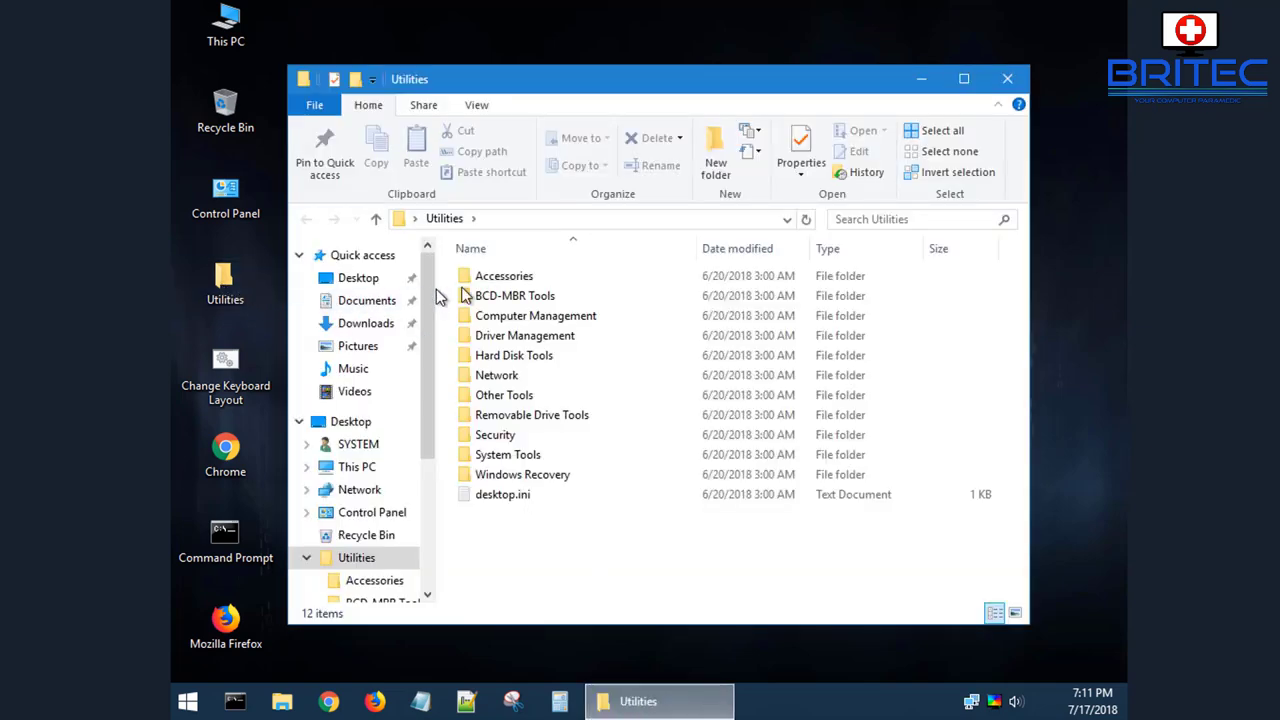
double_click(567, 363)
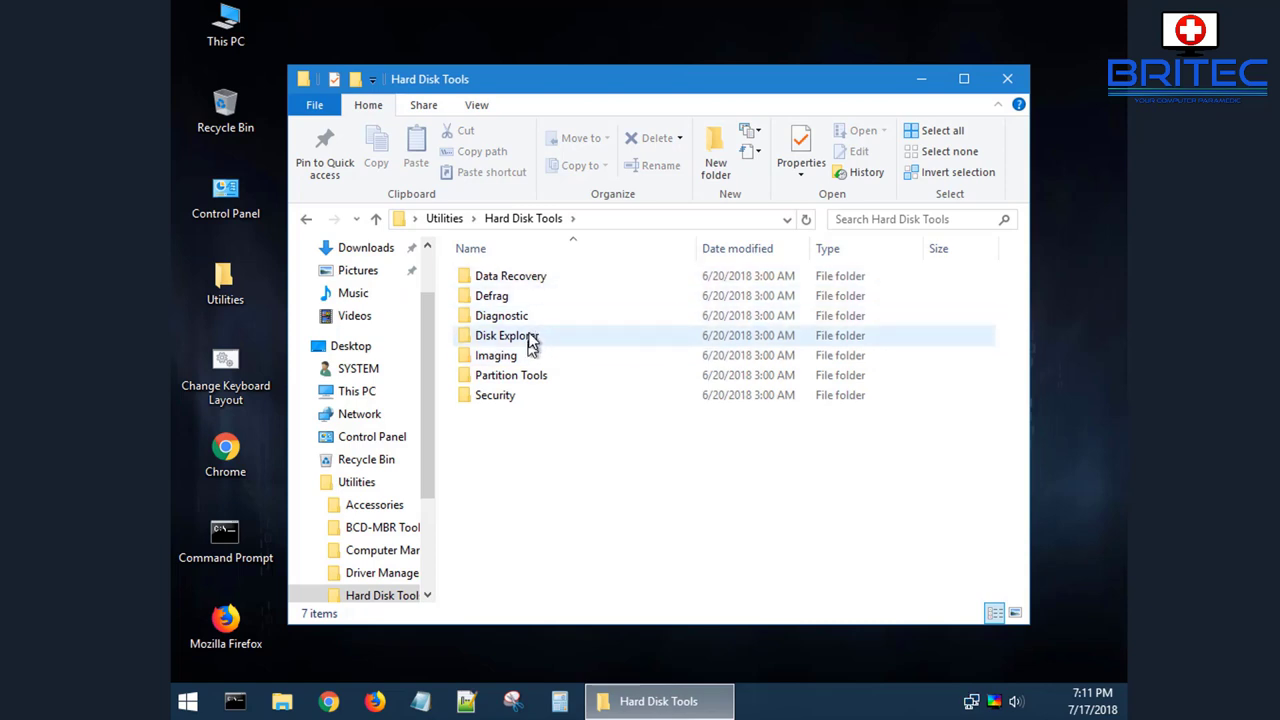
double_click(530, 318)
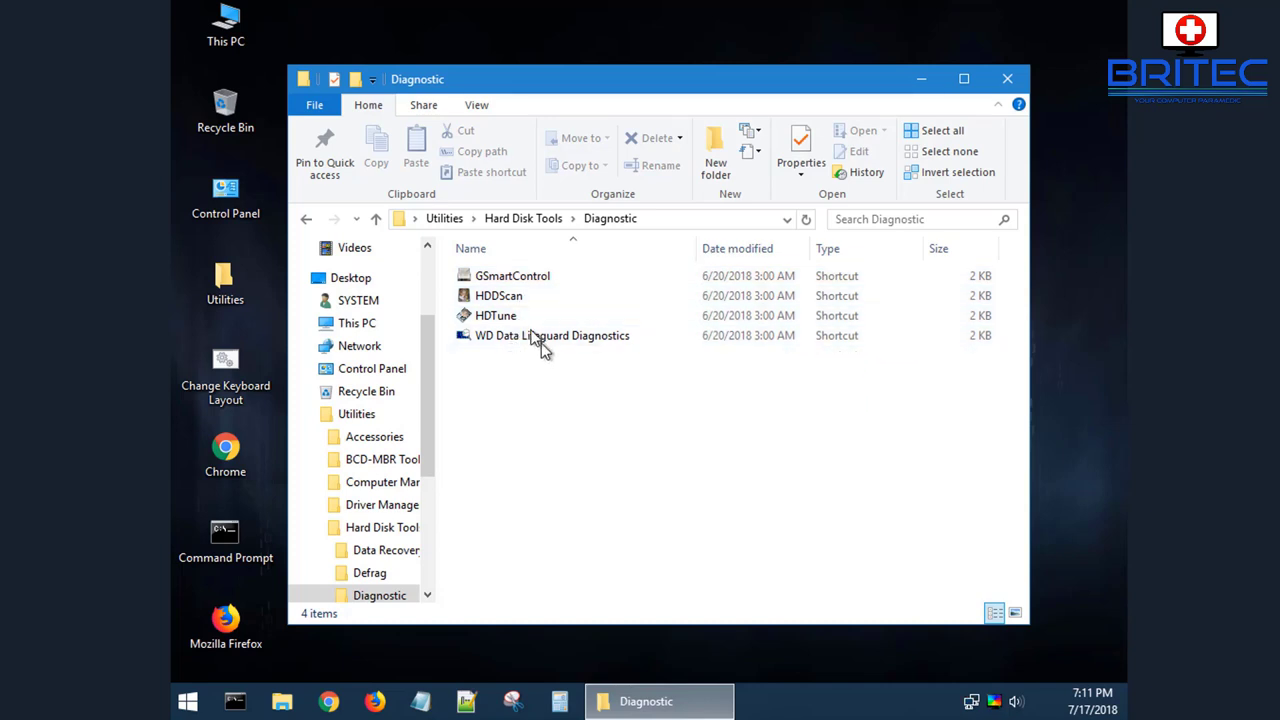
Launch HDDScan, agree to its license and run a Verify test on the VBOX hard disk with the default sector range and block size.
double_click(510, 297)
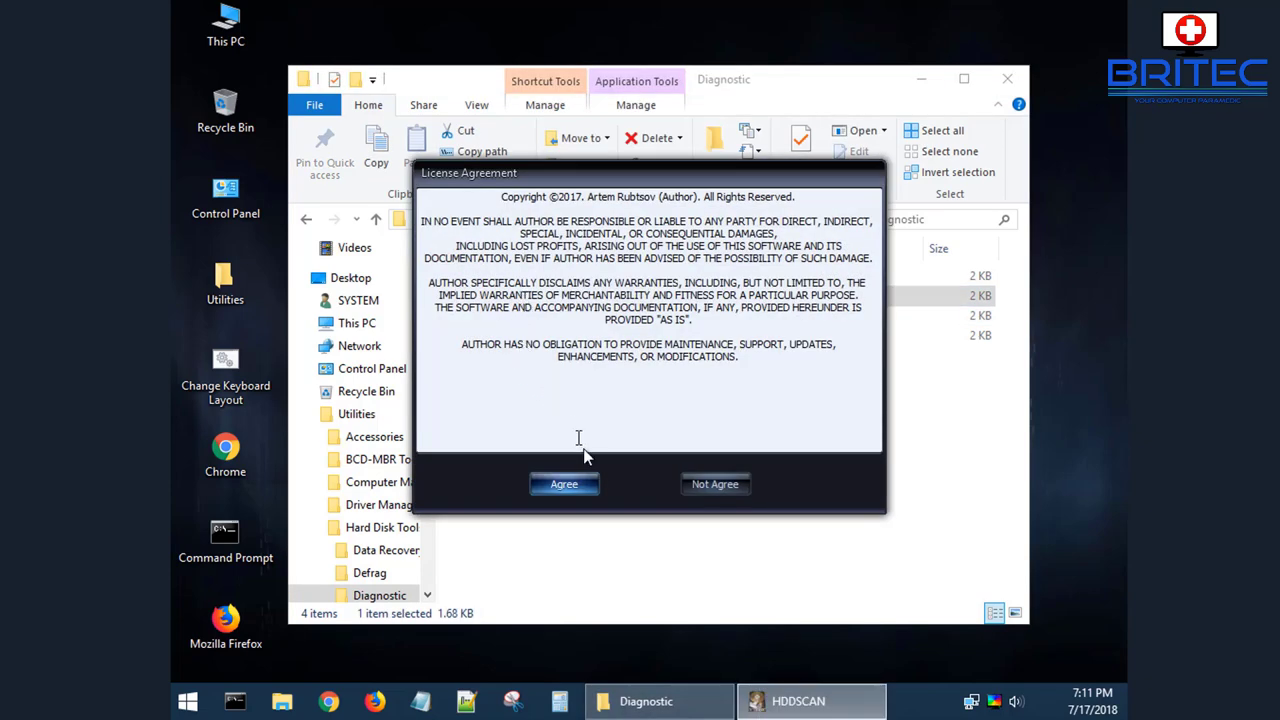
click(566, 484)
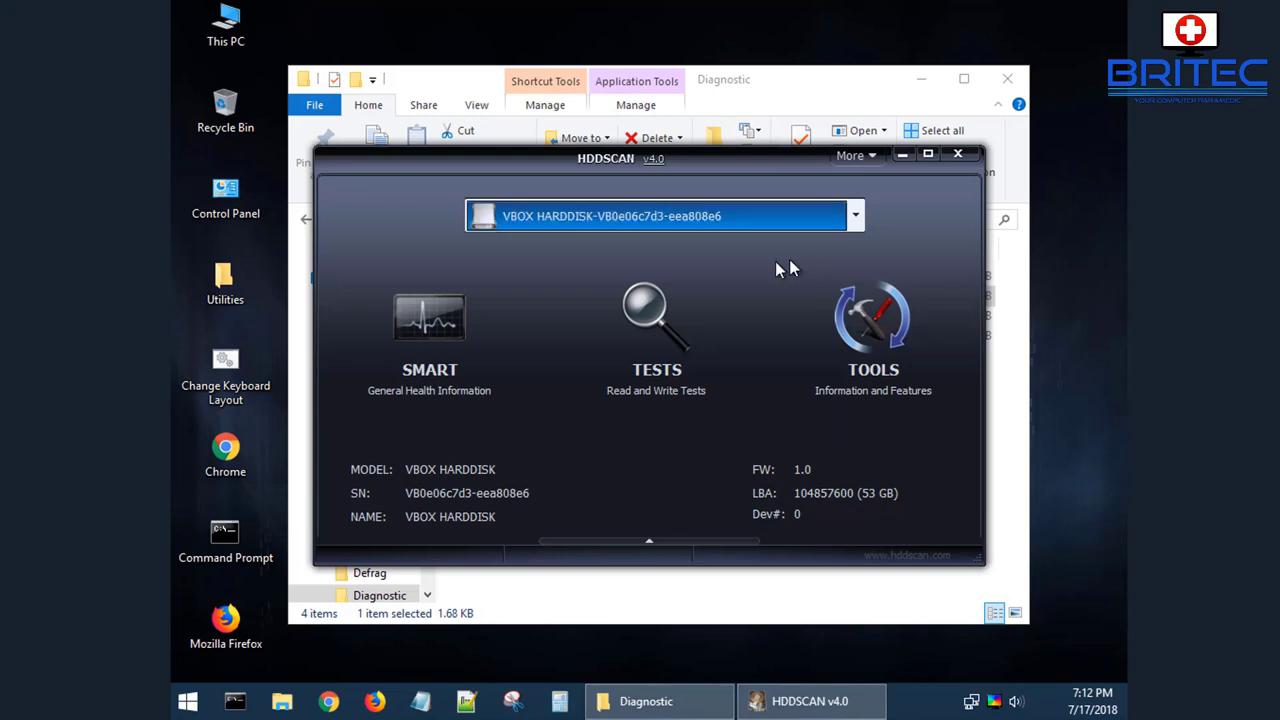
click(651, 344)
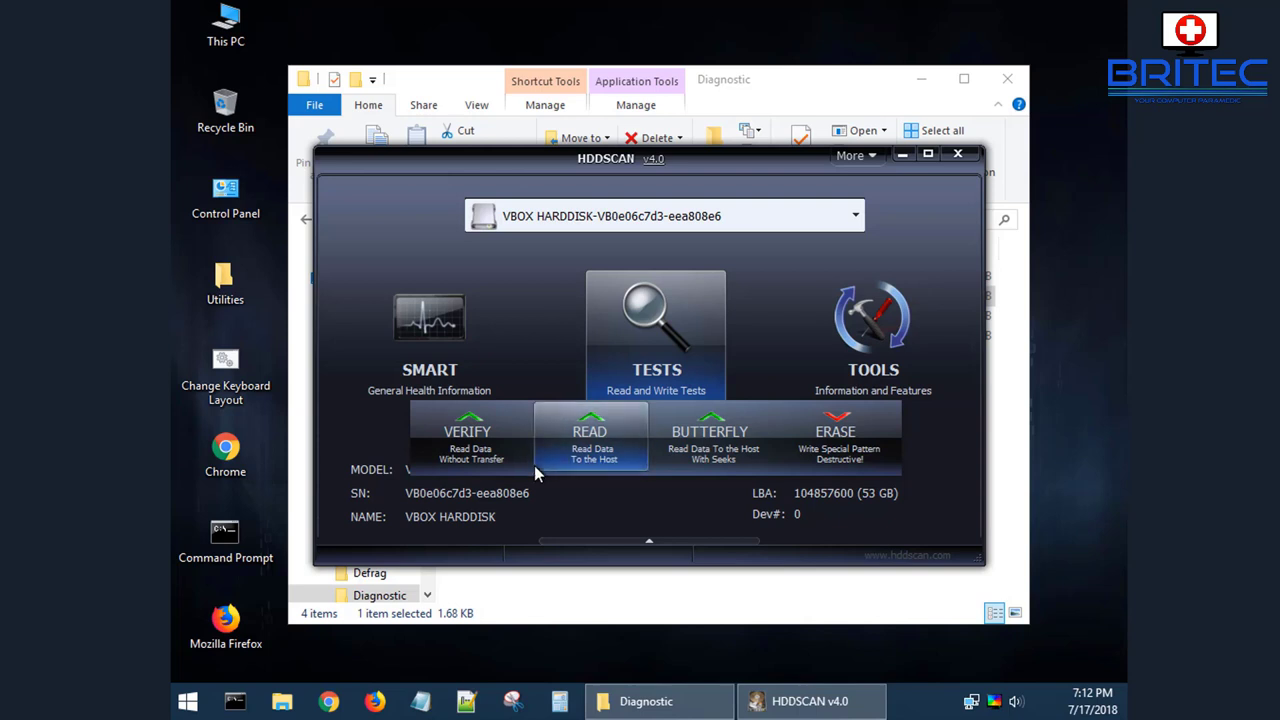
click(466, 440)
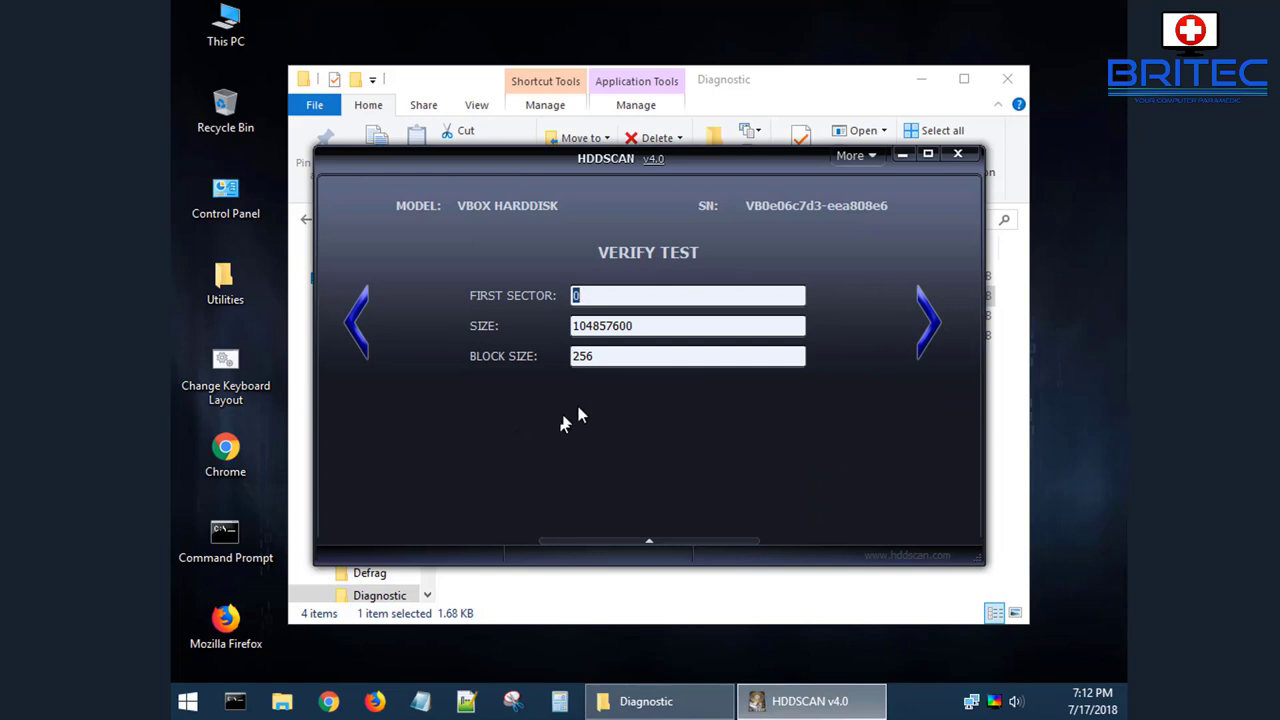
click(929, 341)
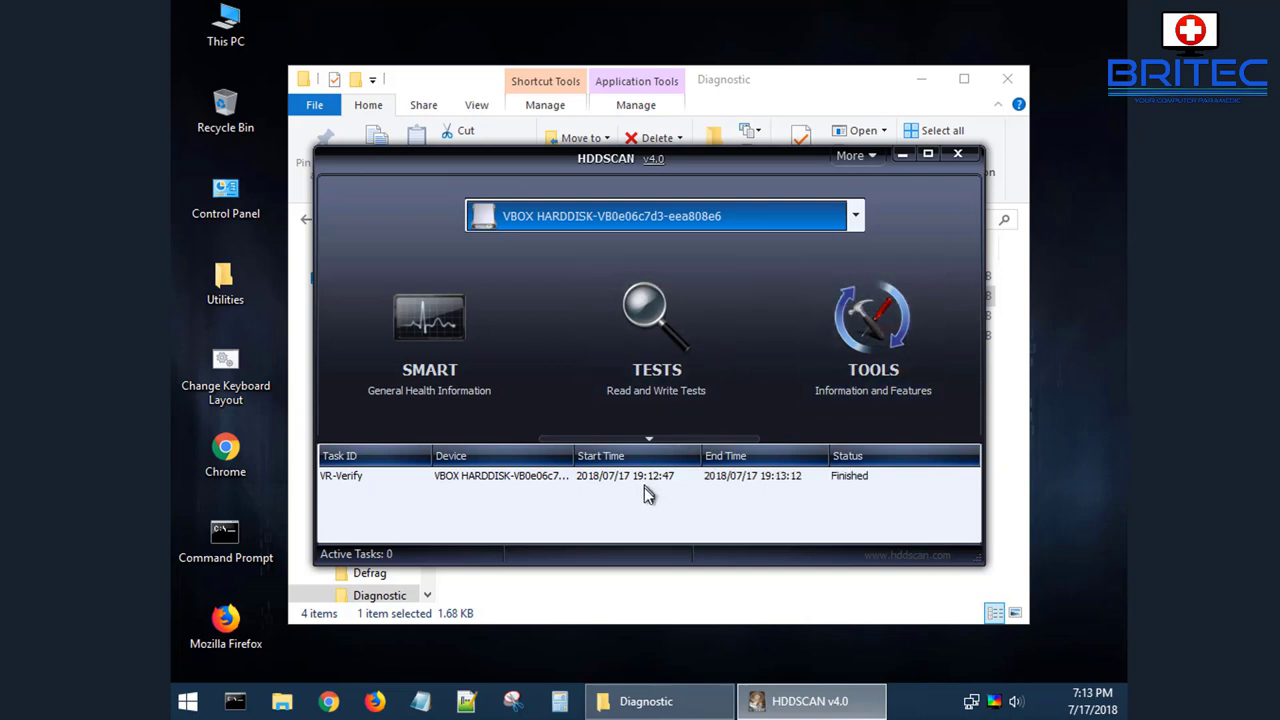
Show the details of the VR-Verify task, request its report and close HDDScan.
right_click(643, 478)
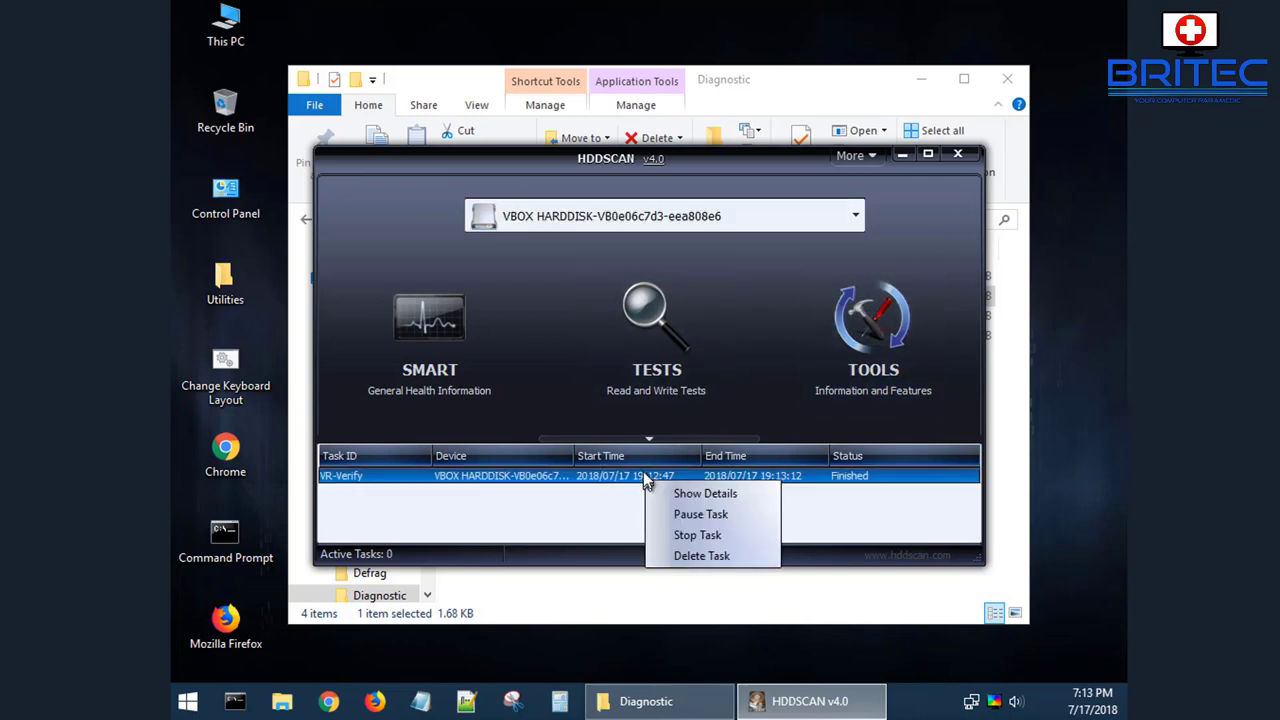
click(741, 497)
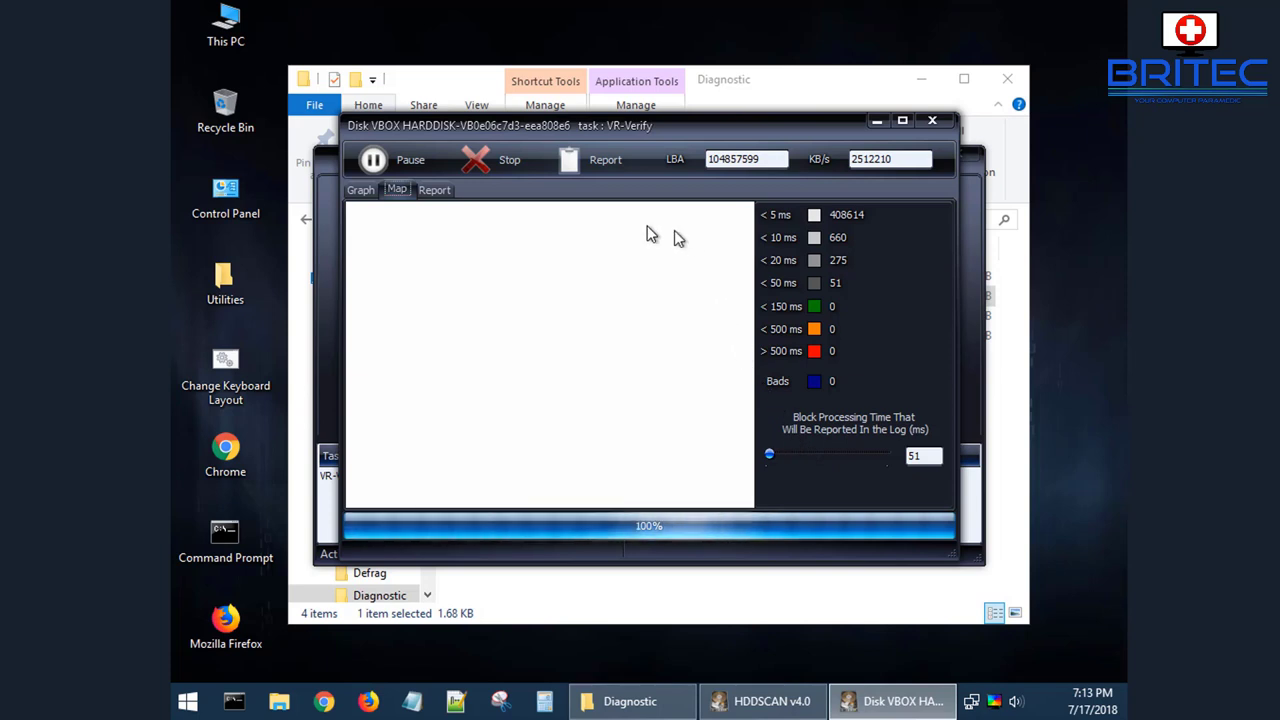
click(596, 163)
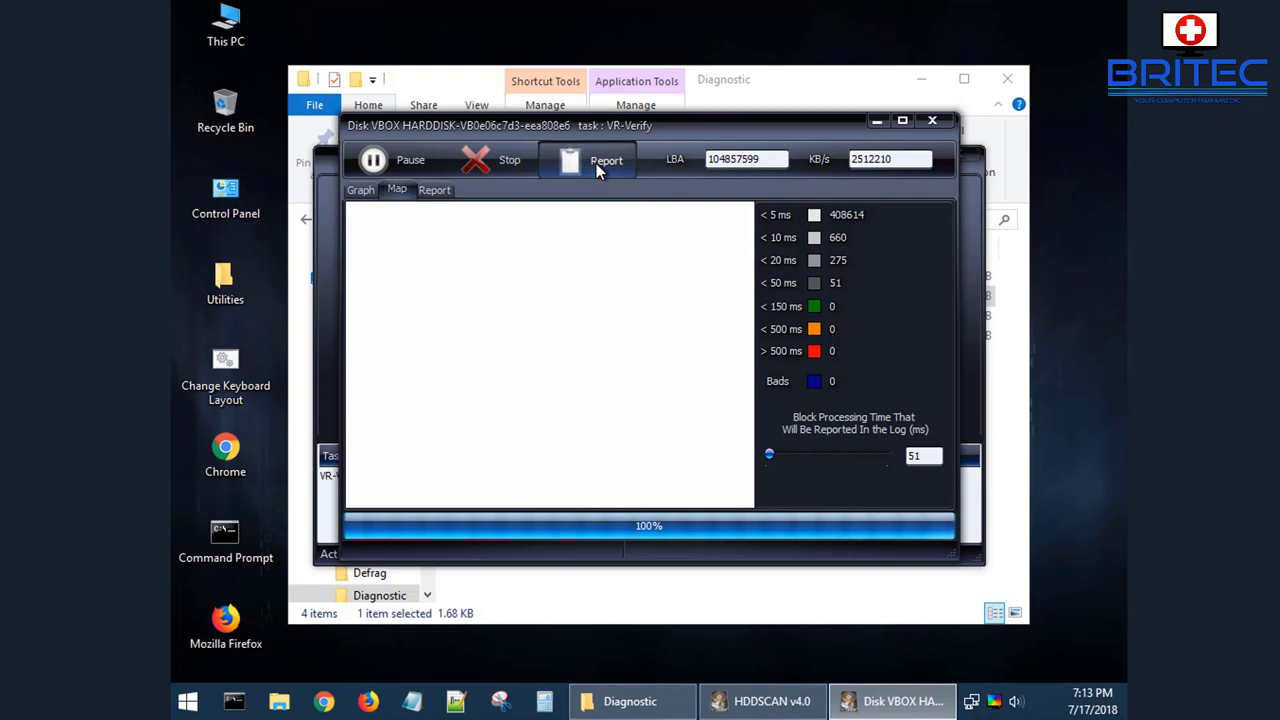
click(710, 413)
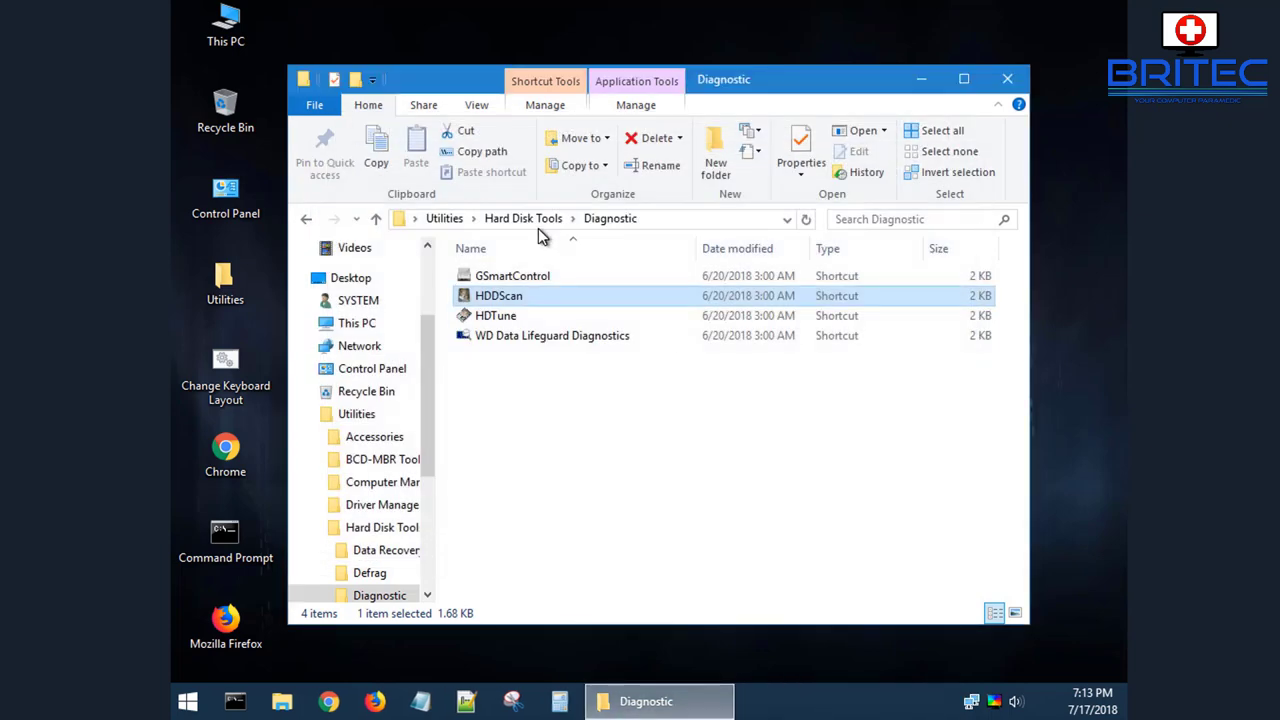
Reopen HDDScan, start a Read test on the VBOX hard disk with the default settings and close the program.
double_click(490, 302)
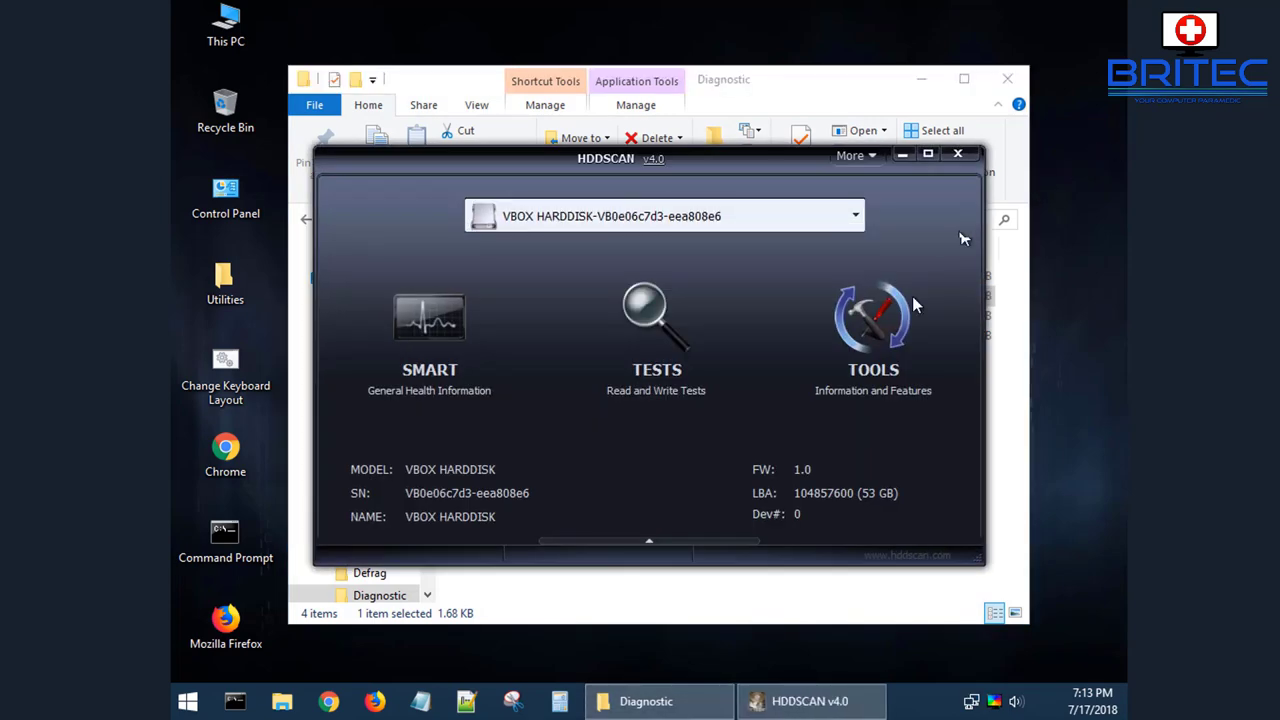
click(855, 363)
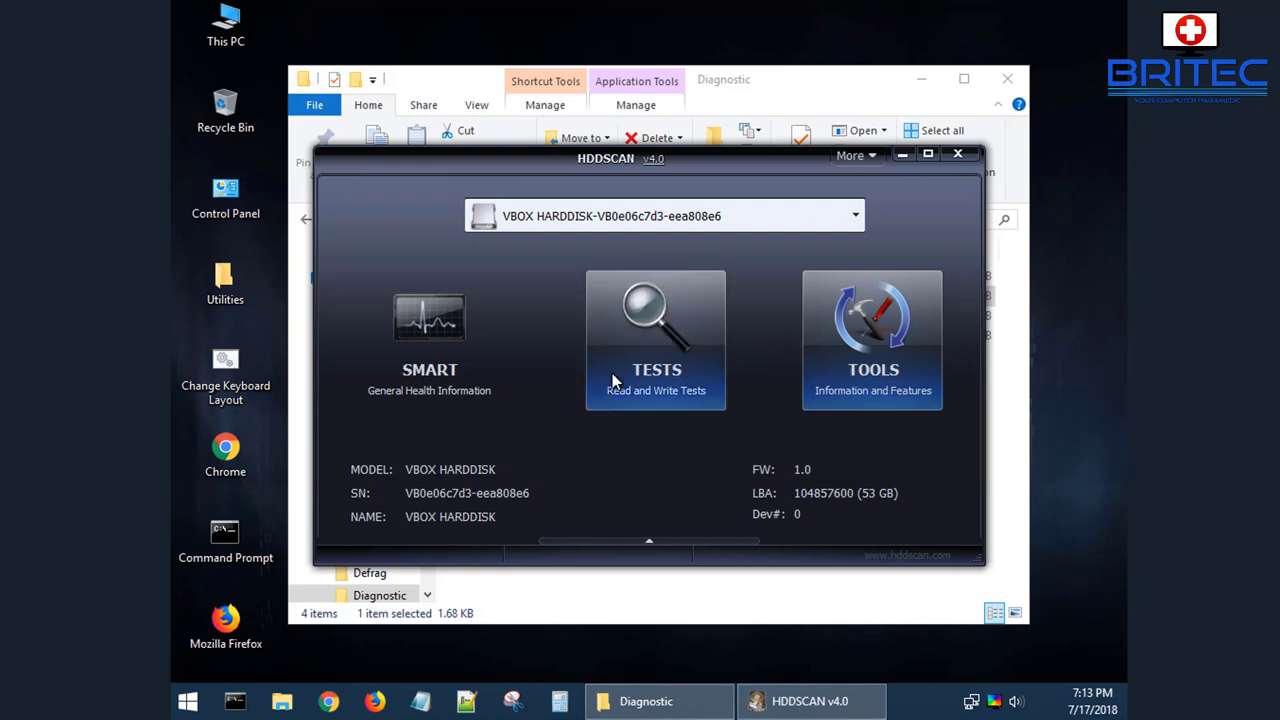
click(664, 373)
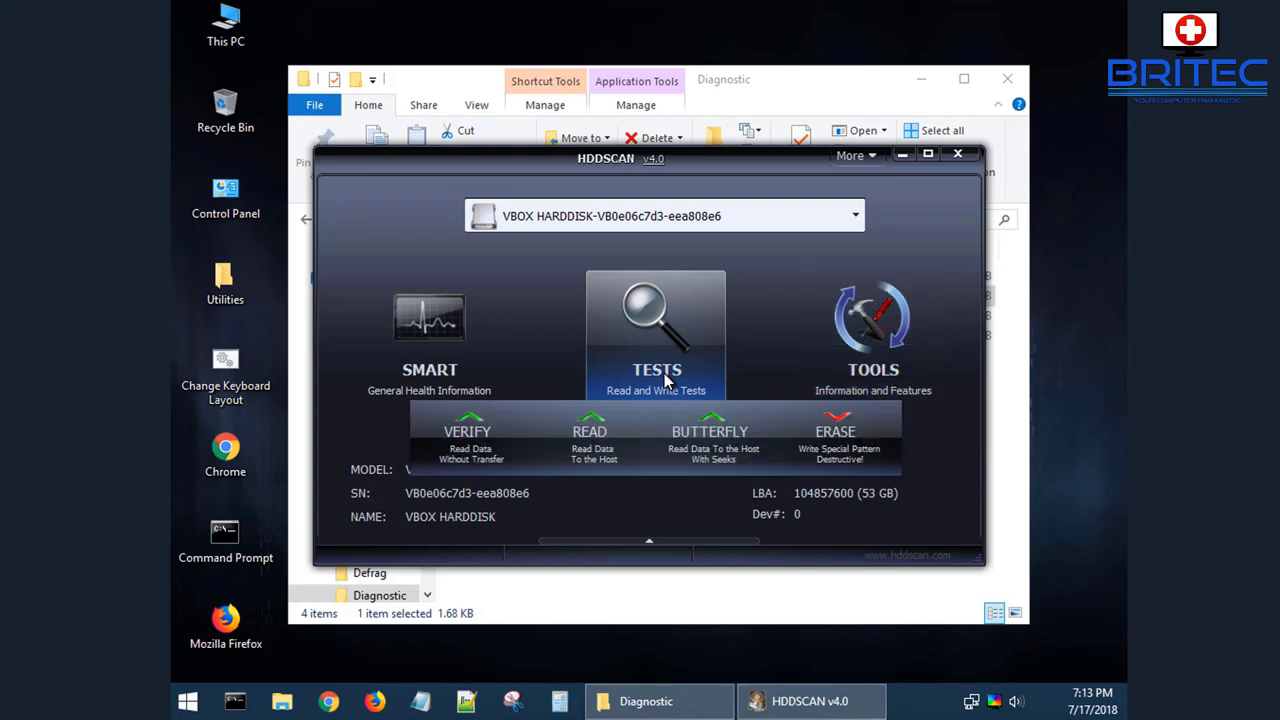
click(598, 445)
click(912, 333)
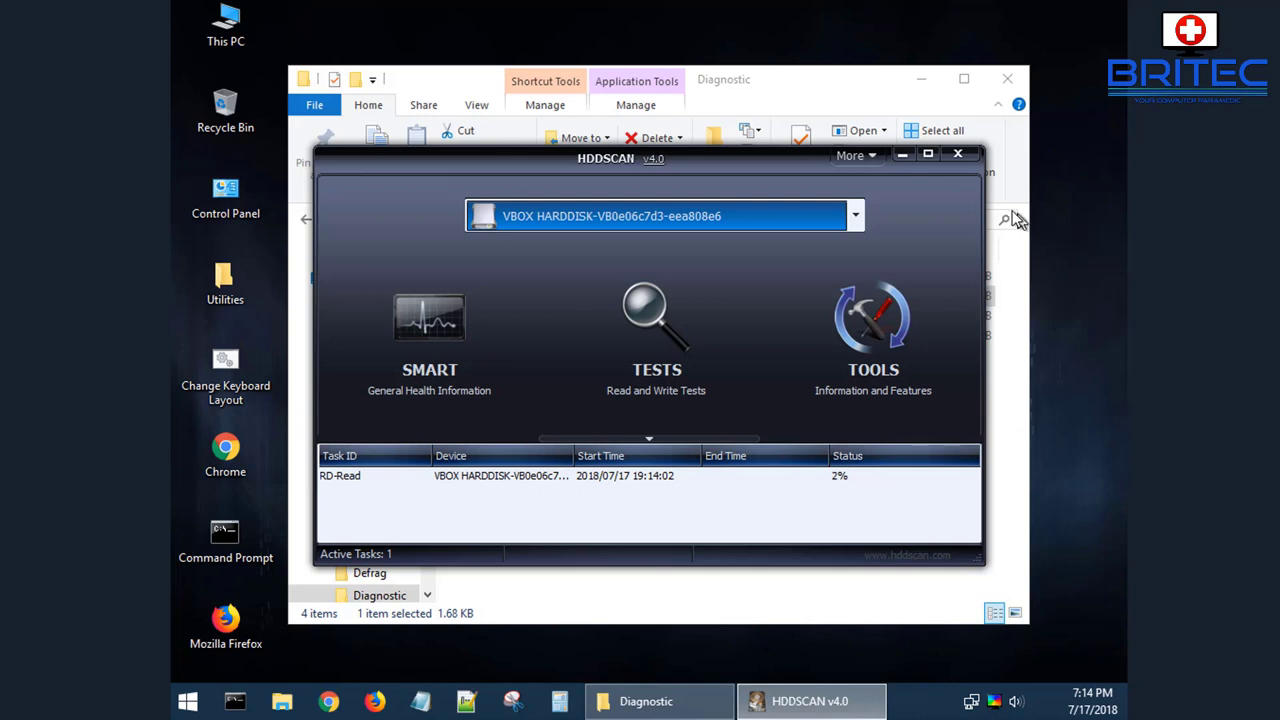
click(957, 157)
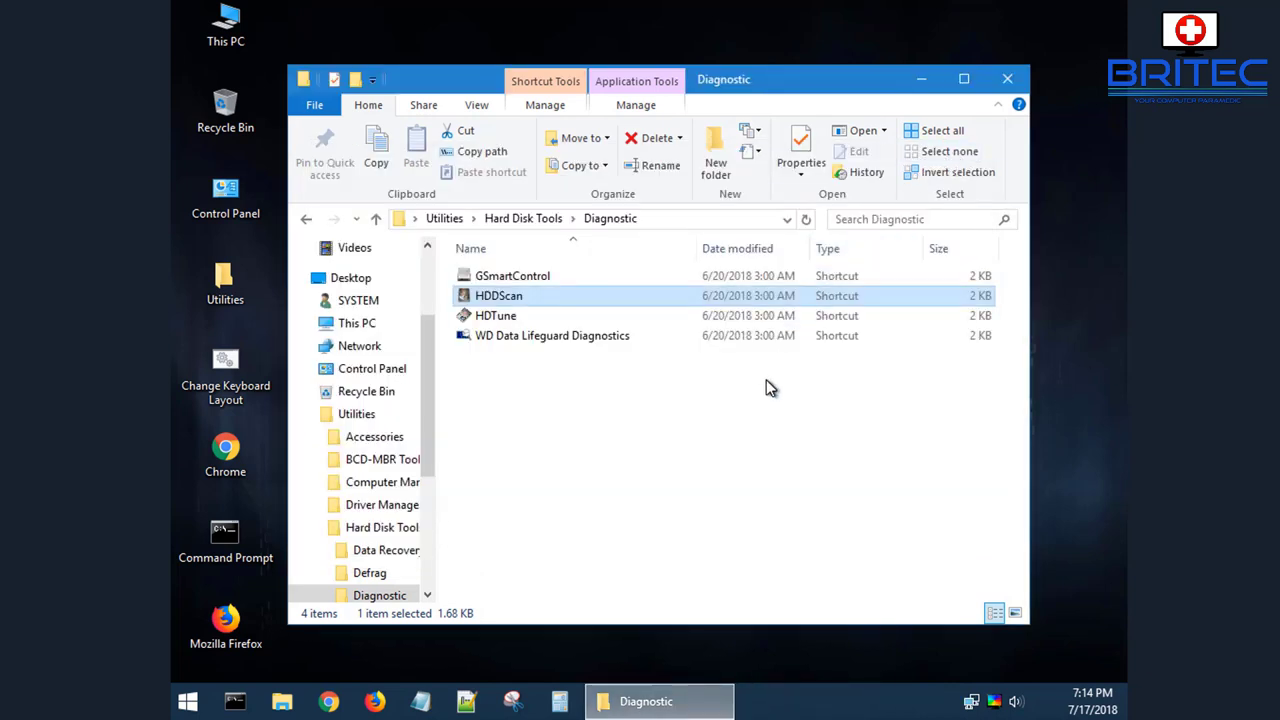
Launch HDTune from the Diagnostic folder and look through its Error Scan, Health, Info and Benchmark pages.
click(497, 320)
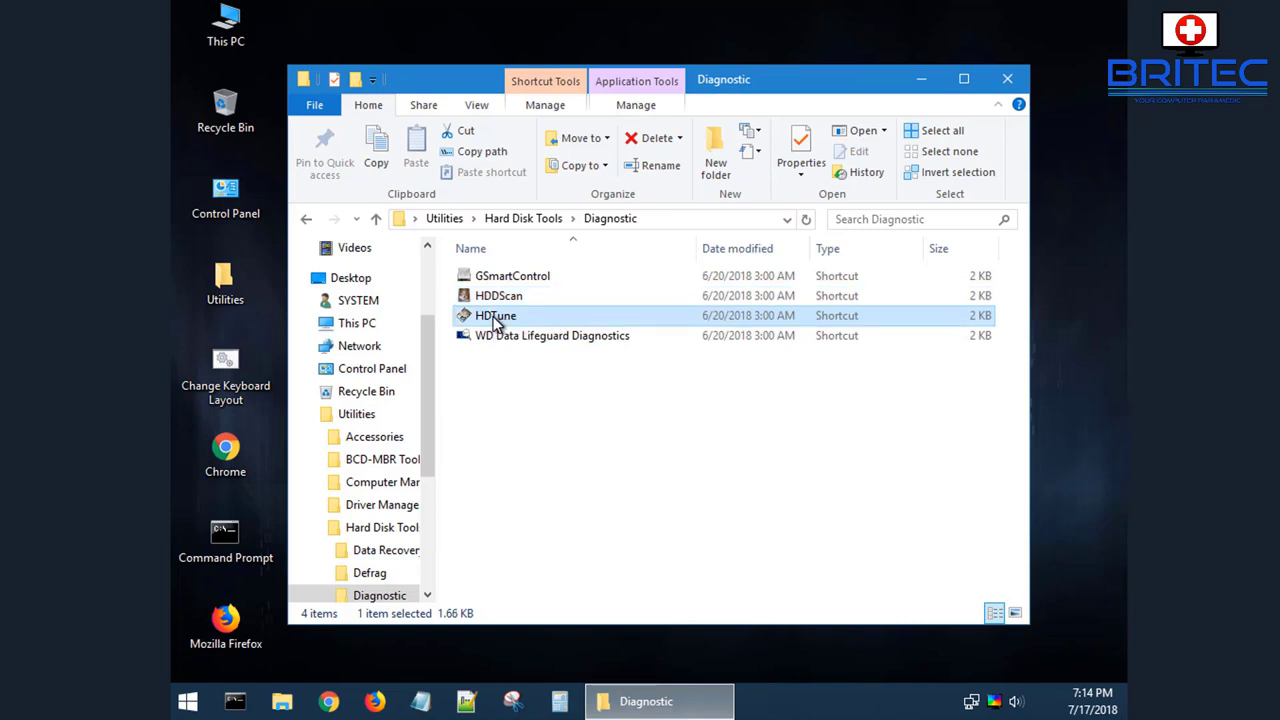
double_click(497, 320)
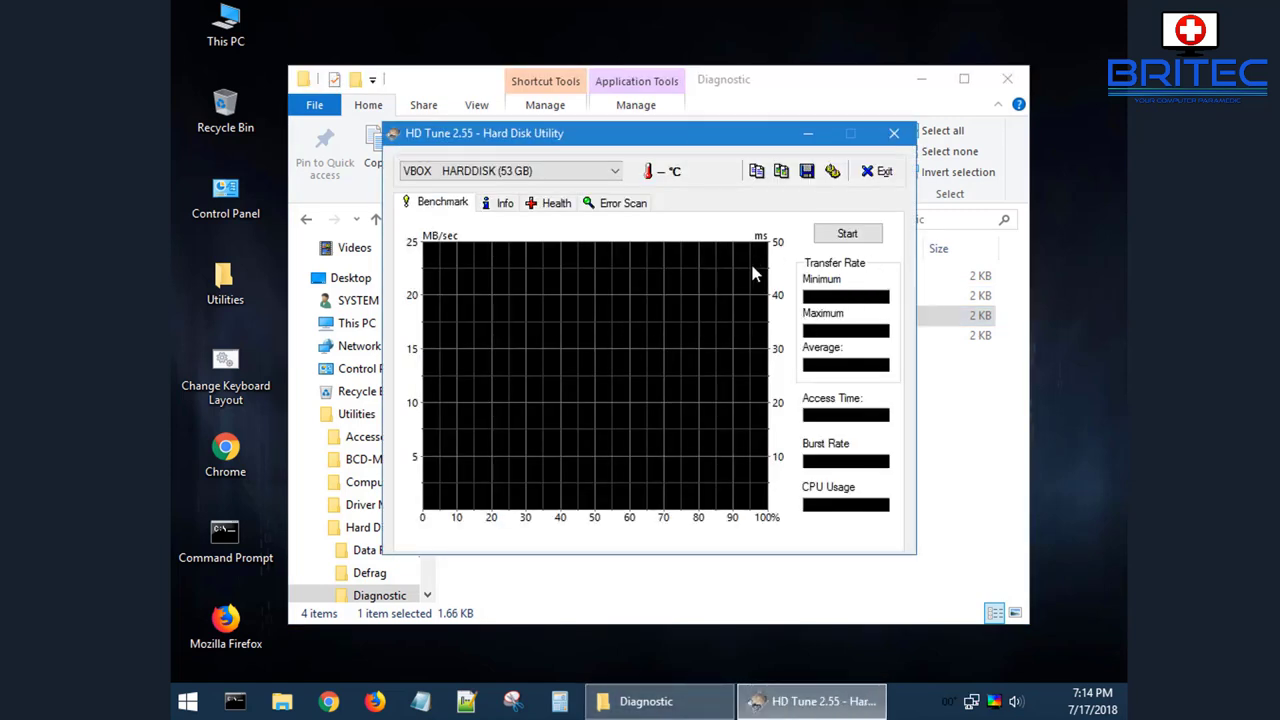
click(622, 203)
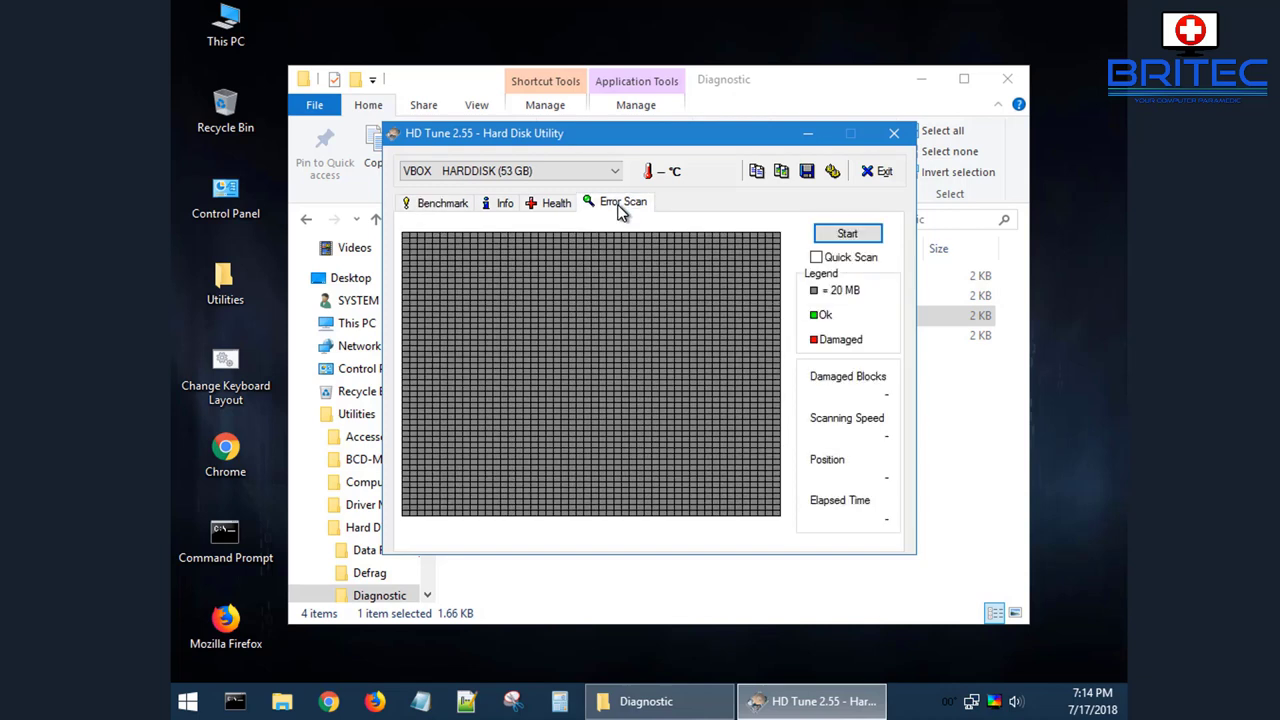
click(550, 208)
click(496, 204)
click(442, 205)
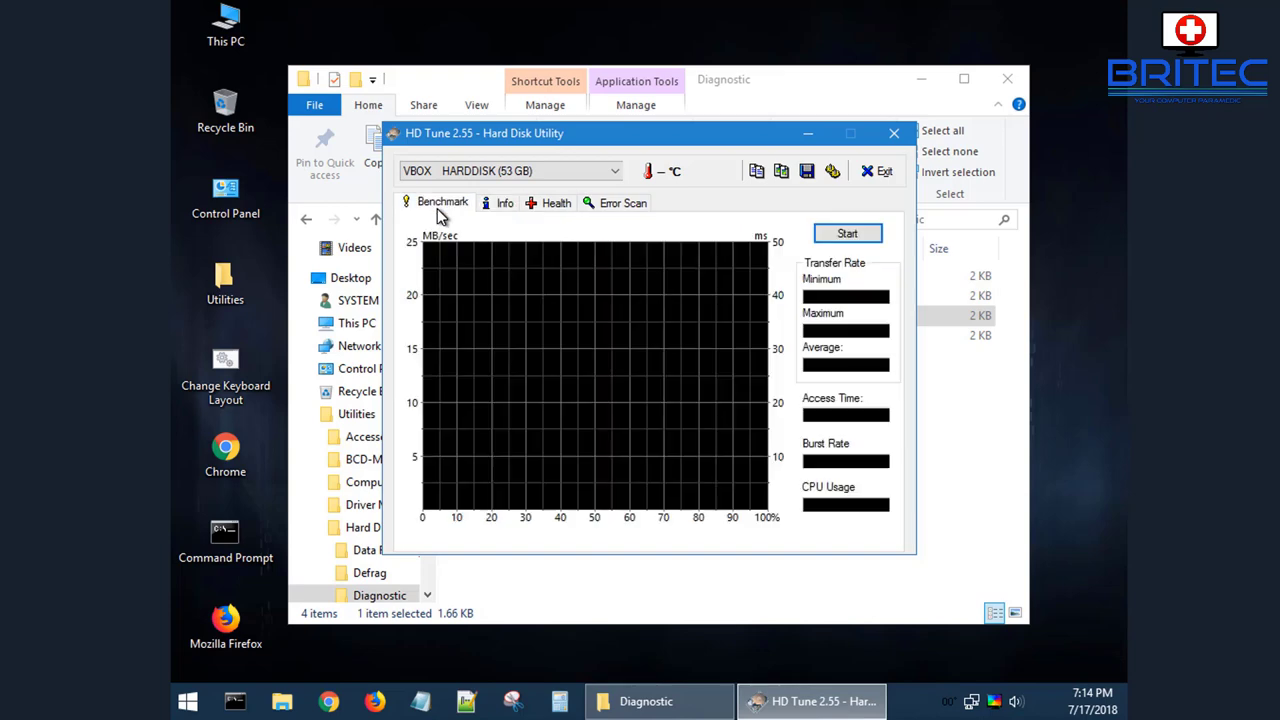
Start an Error Scan with Quick Scan enabled on the VBOX hard disk, stop it and turn Quick Scan off.
click(640, 205)
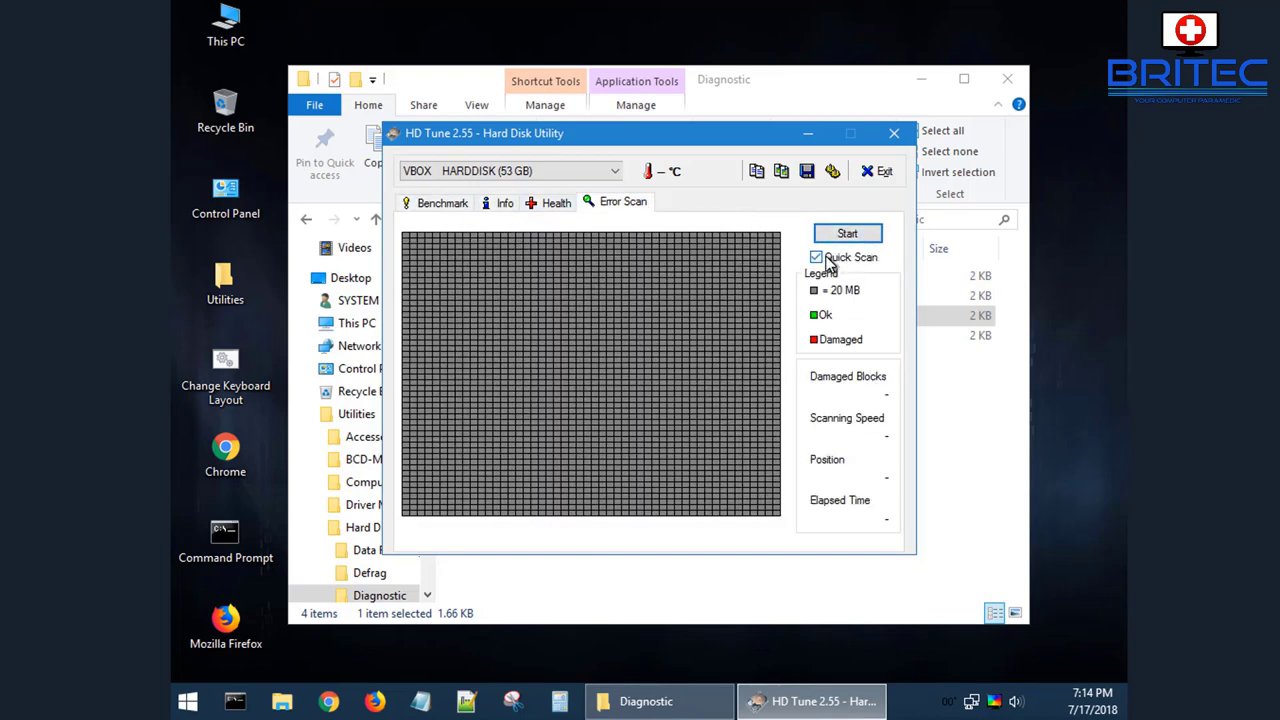
click(849, 235)
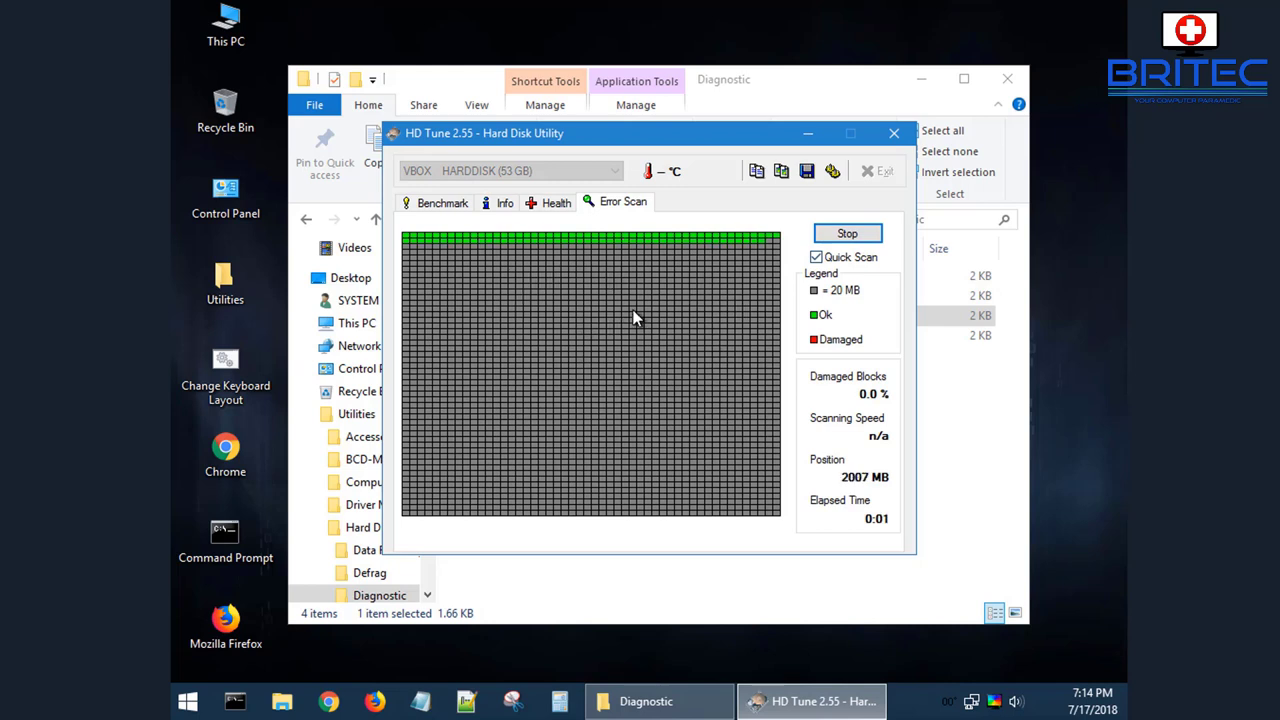
click(845, 235)
click(816, 257)
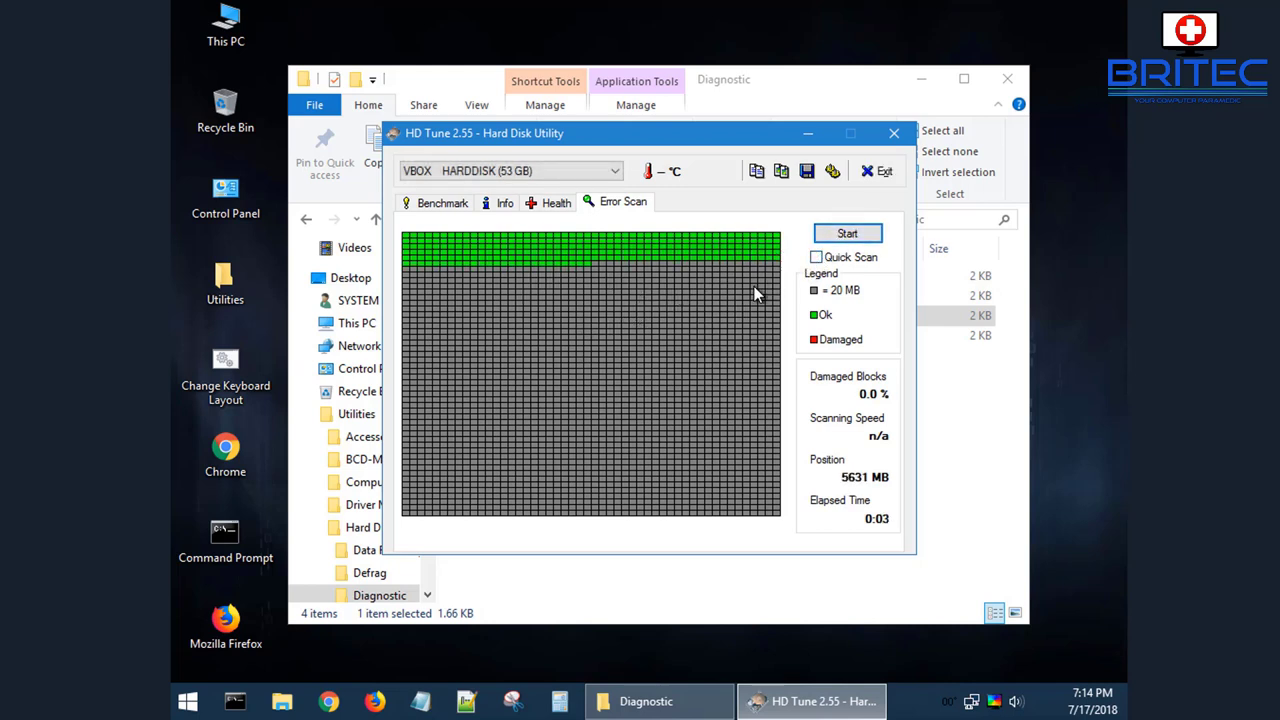
Review the Health and Info pages for the VBOX hard disk and open the Benchmark page.
click(557, 206)
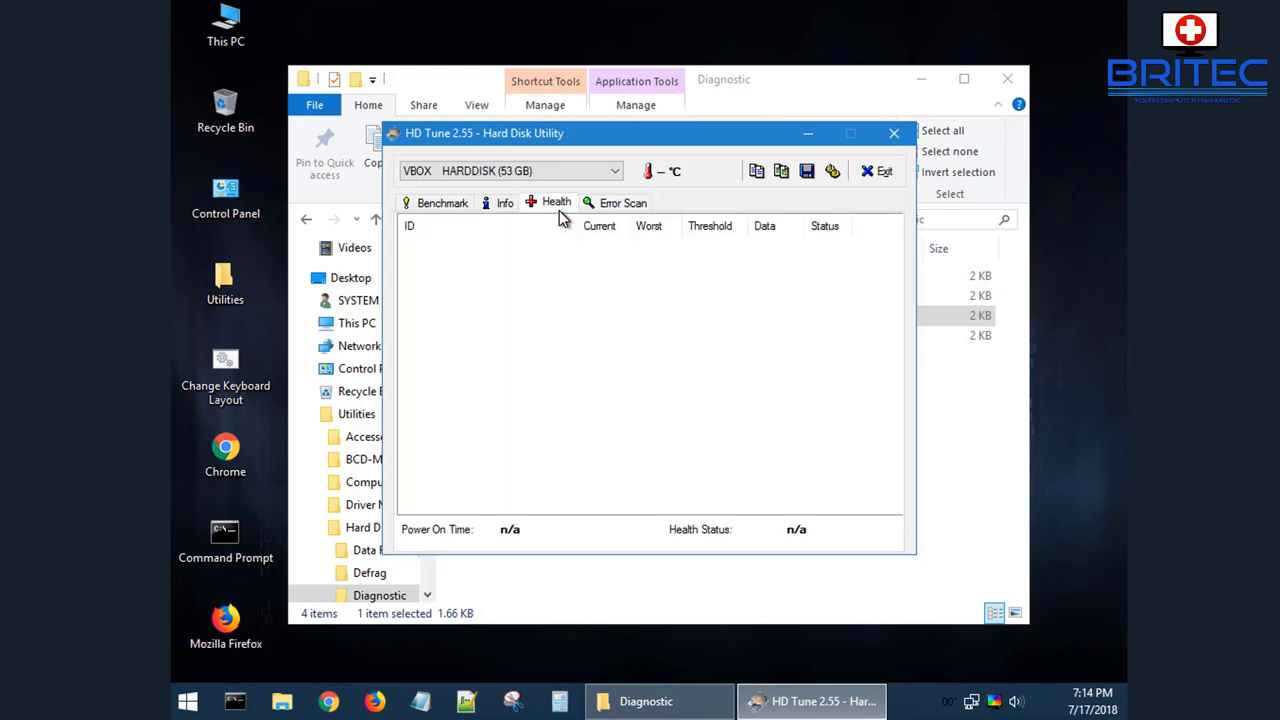
click(508, 205)
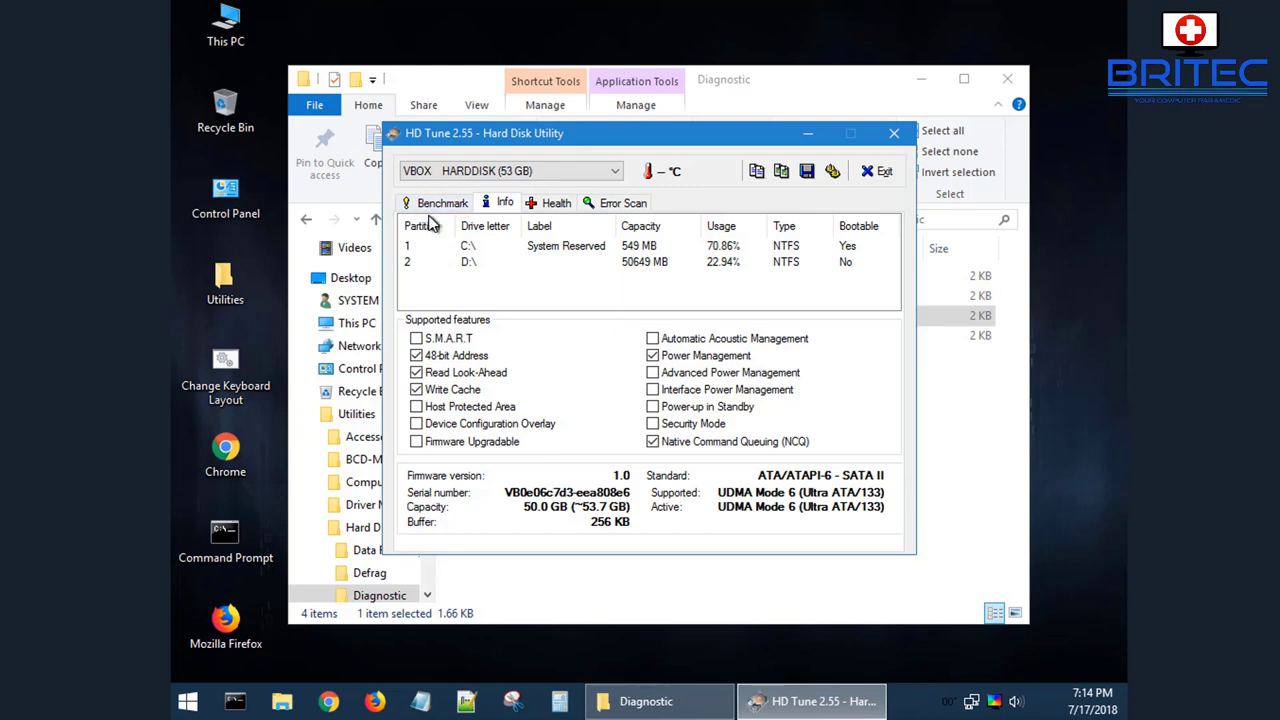
click(430, 205)
Start a benchmark on the VBOX hard disk and close HD Tune while it is running.
click(610, 172)
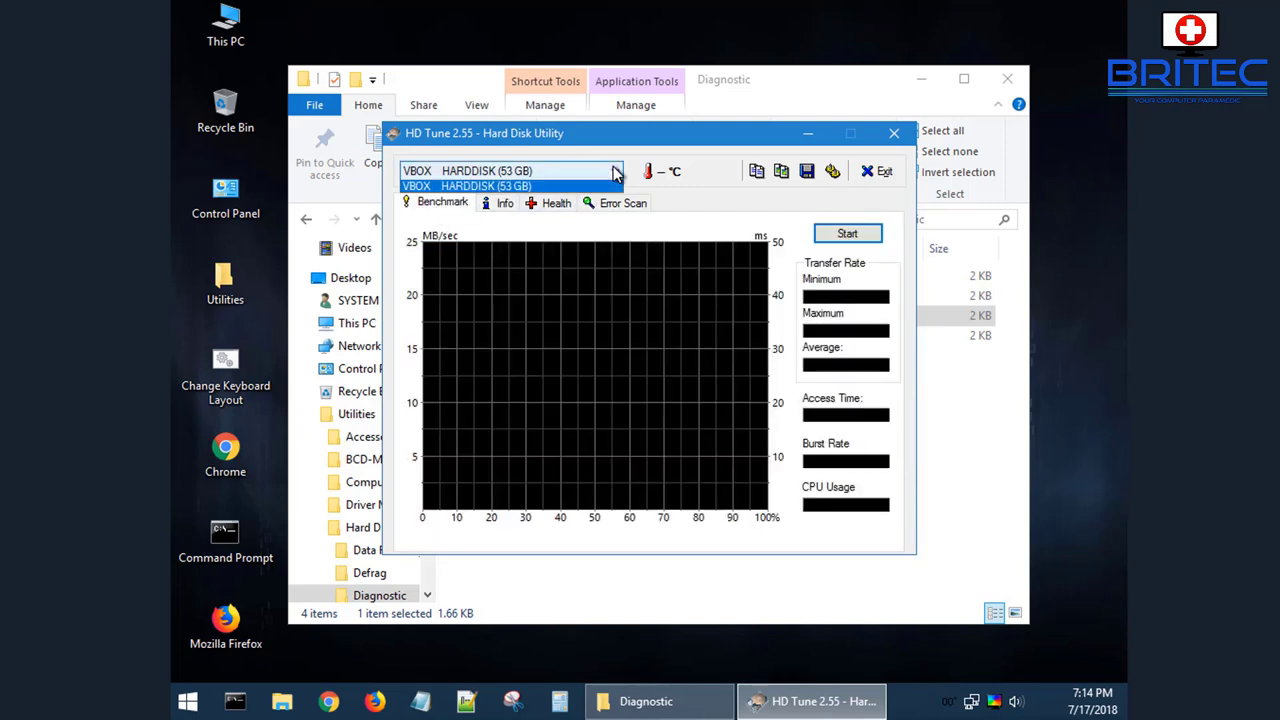
click(695, 194)
click(847, 233)
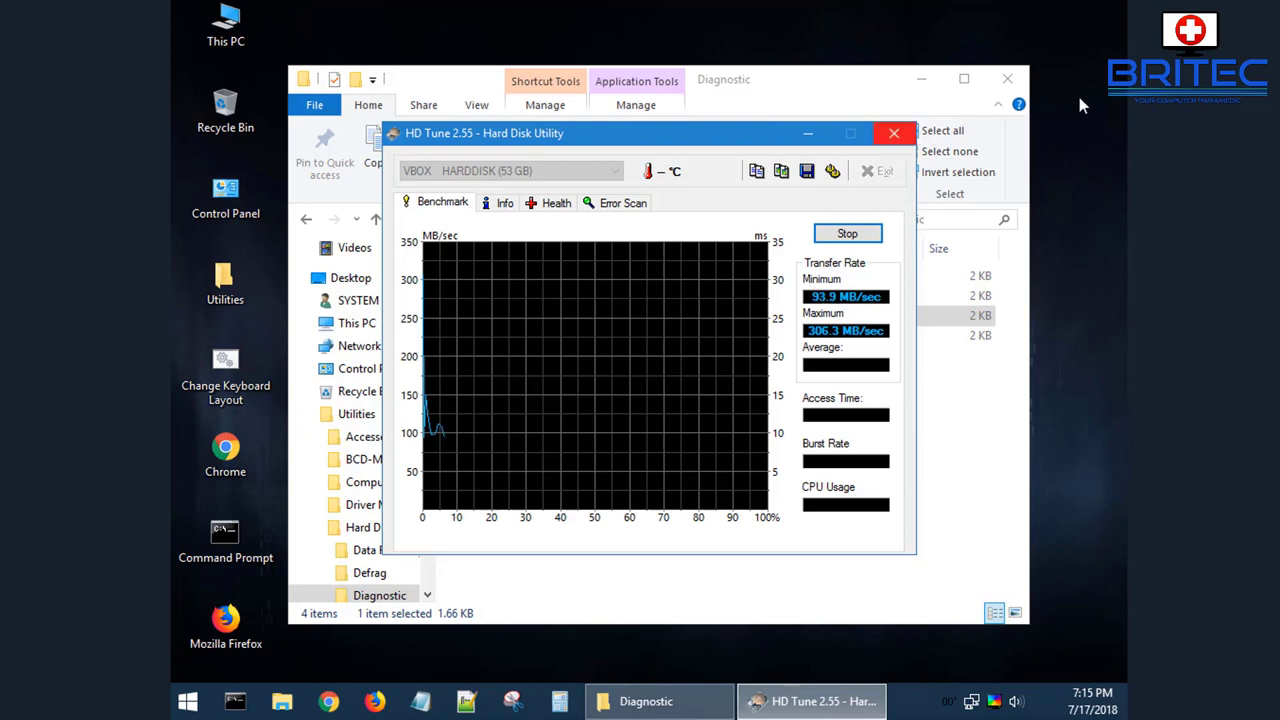
click(887, 140)
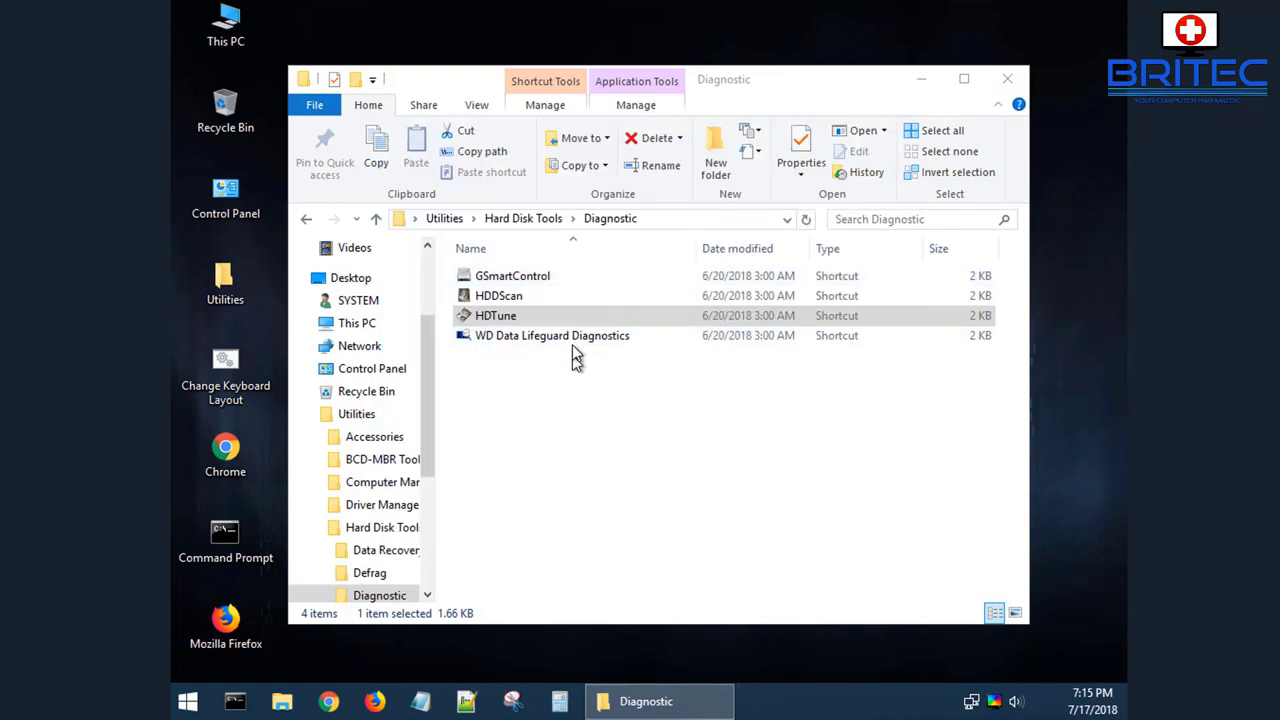
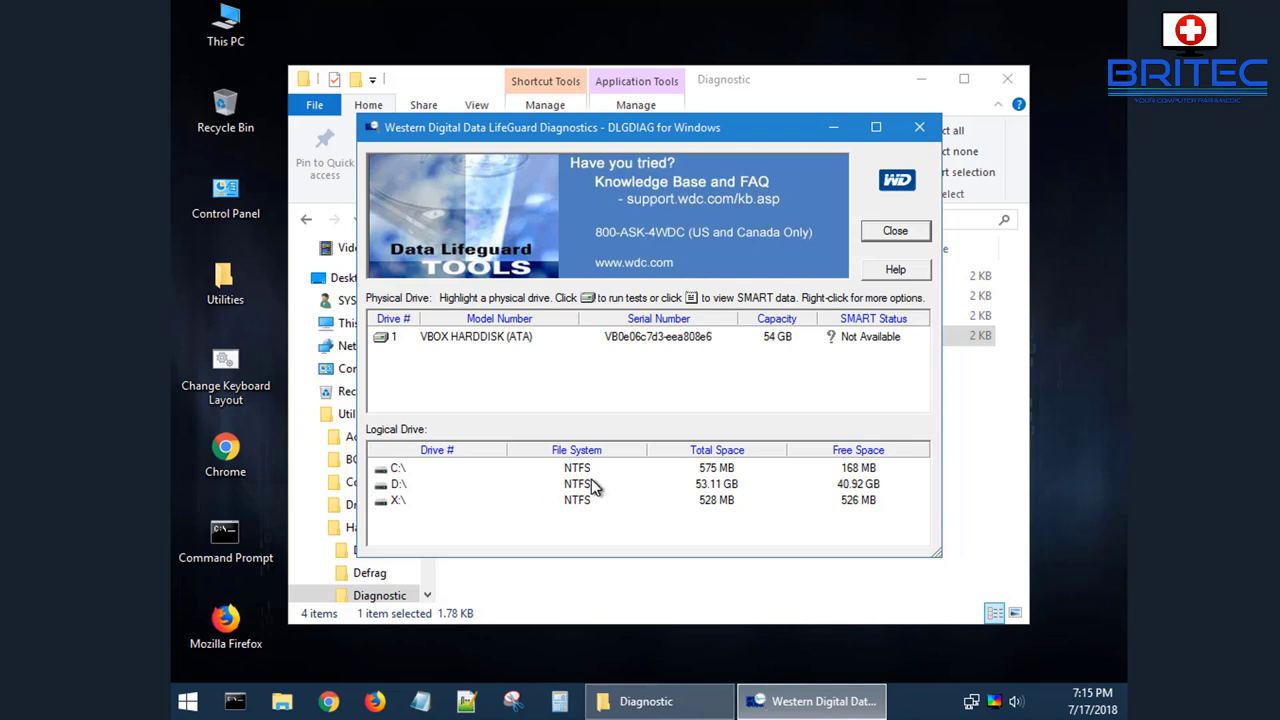
Run a Quick Test on the VBOX hard disk in WD Data Lifeguard Diagnostics and dismiss the test window when it ends.
click(555, 338)
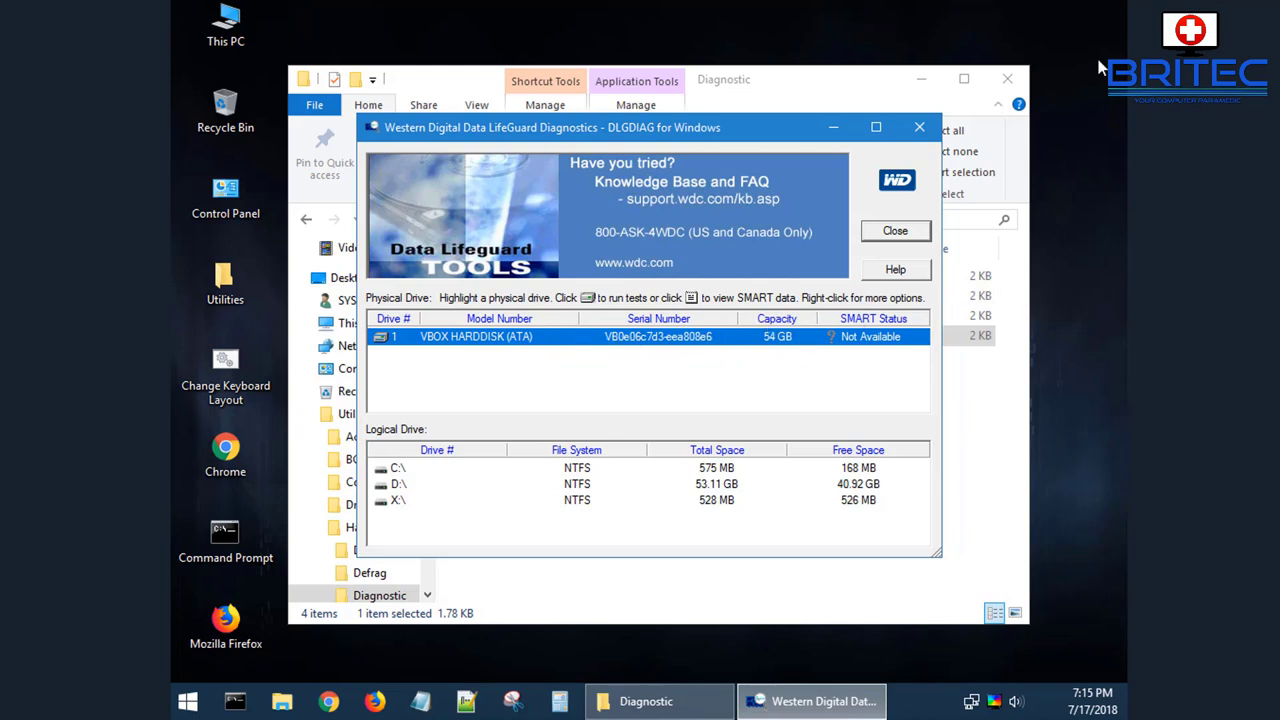
click(589, 299)
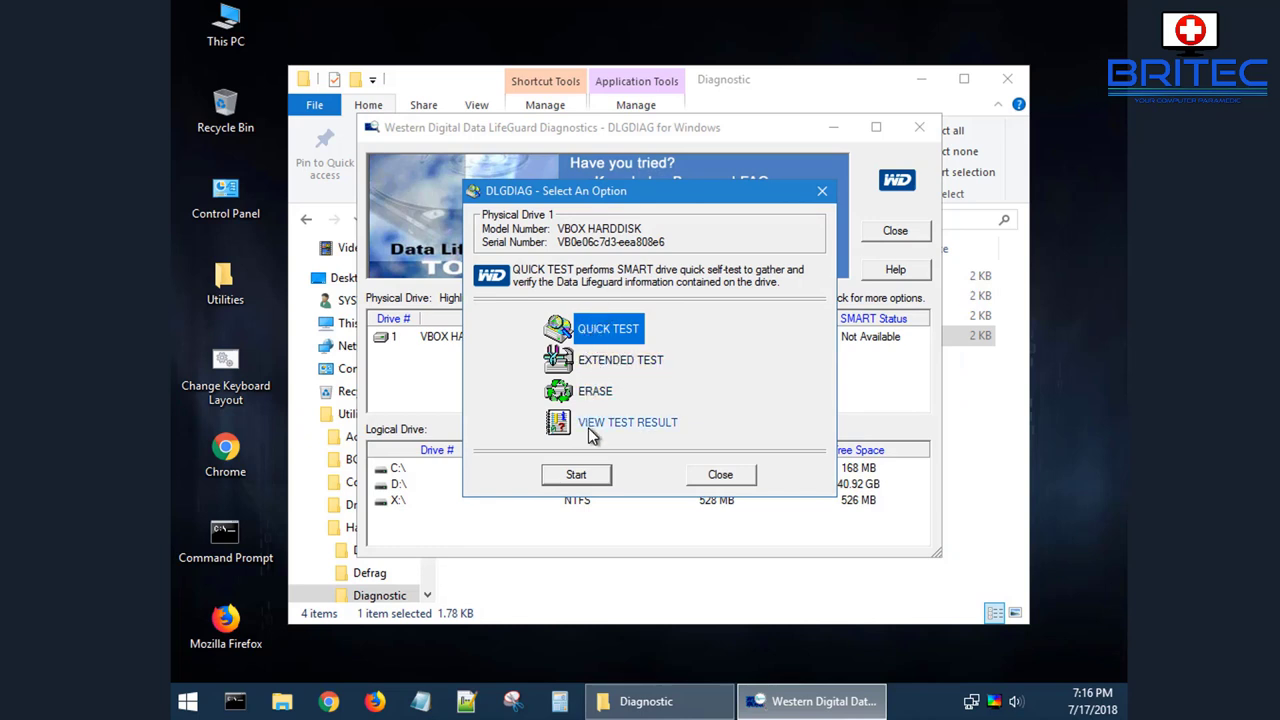
click(576, 475)
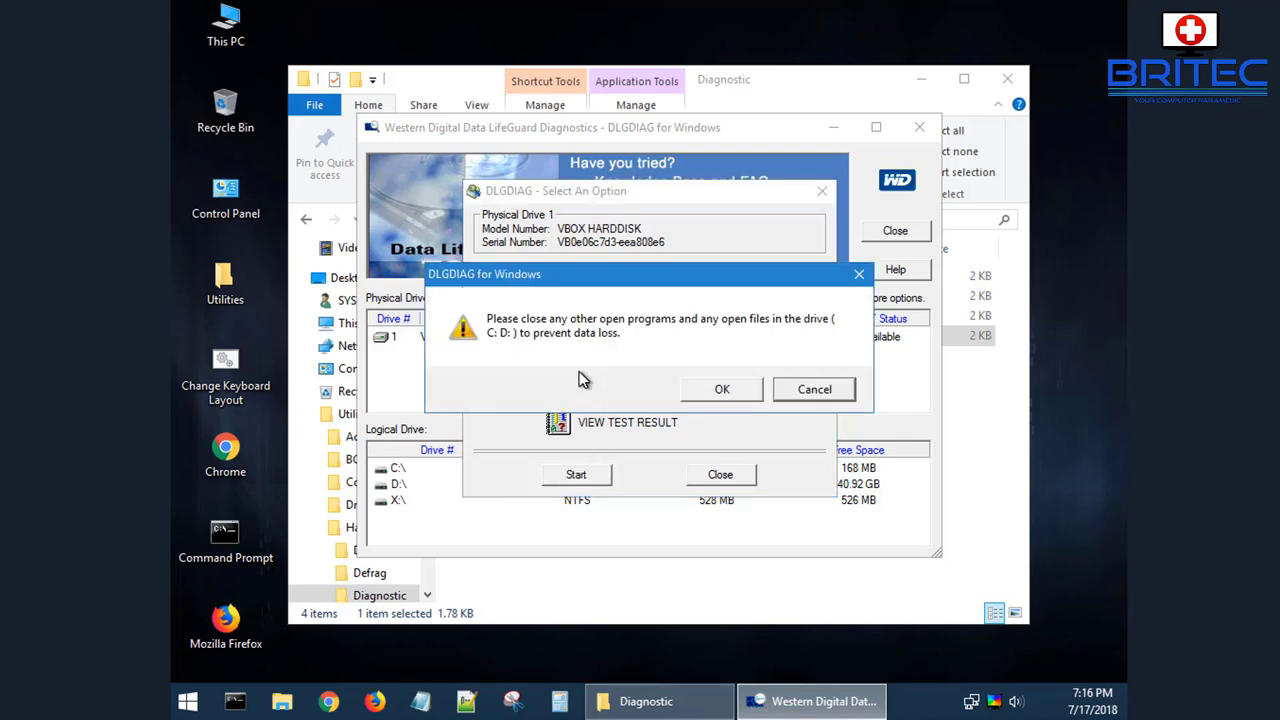
click(720, 389)
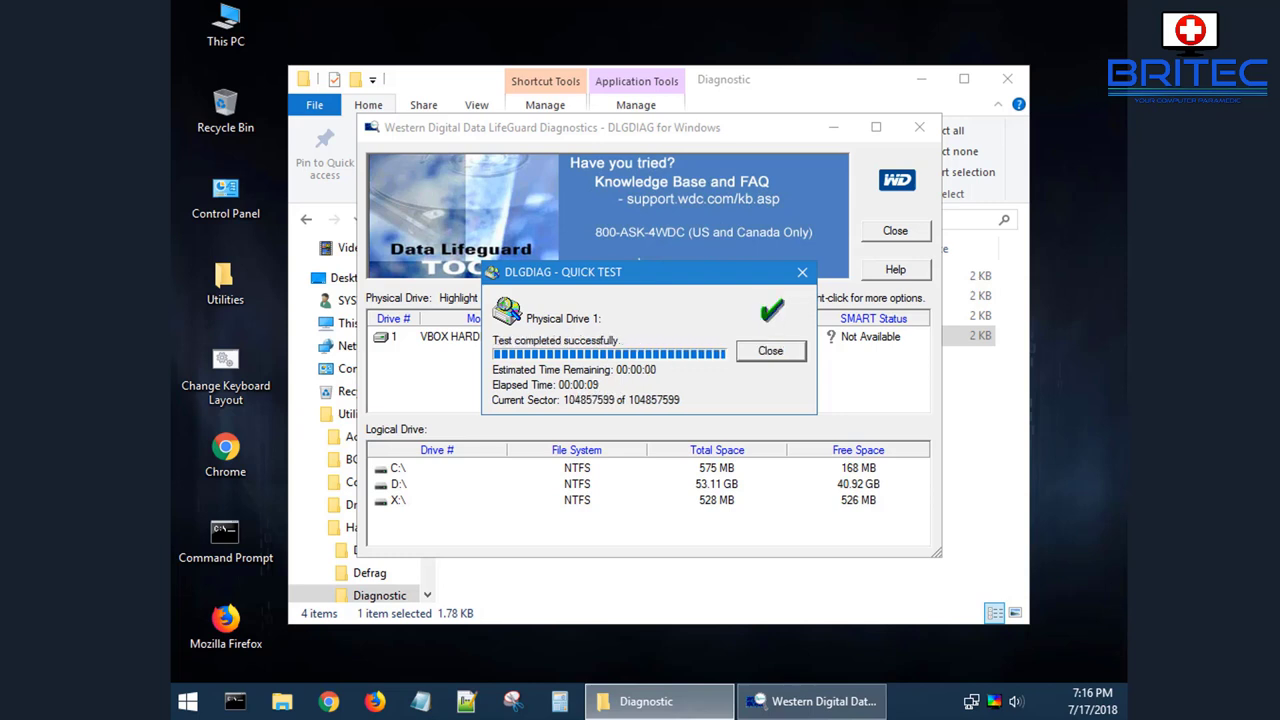
click(771, 352)
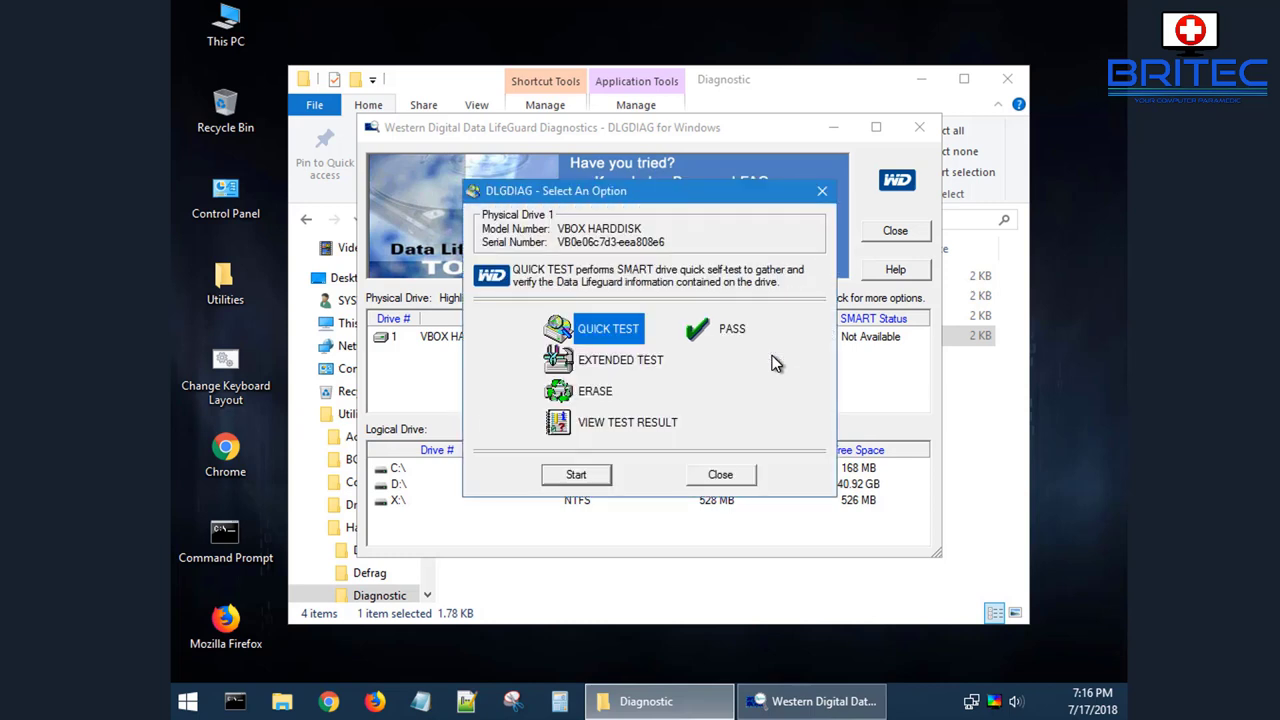
Close the test options, WD Data Lifeguard Diagnostics and the Diagnostic folder window.
click(718, 477)
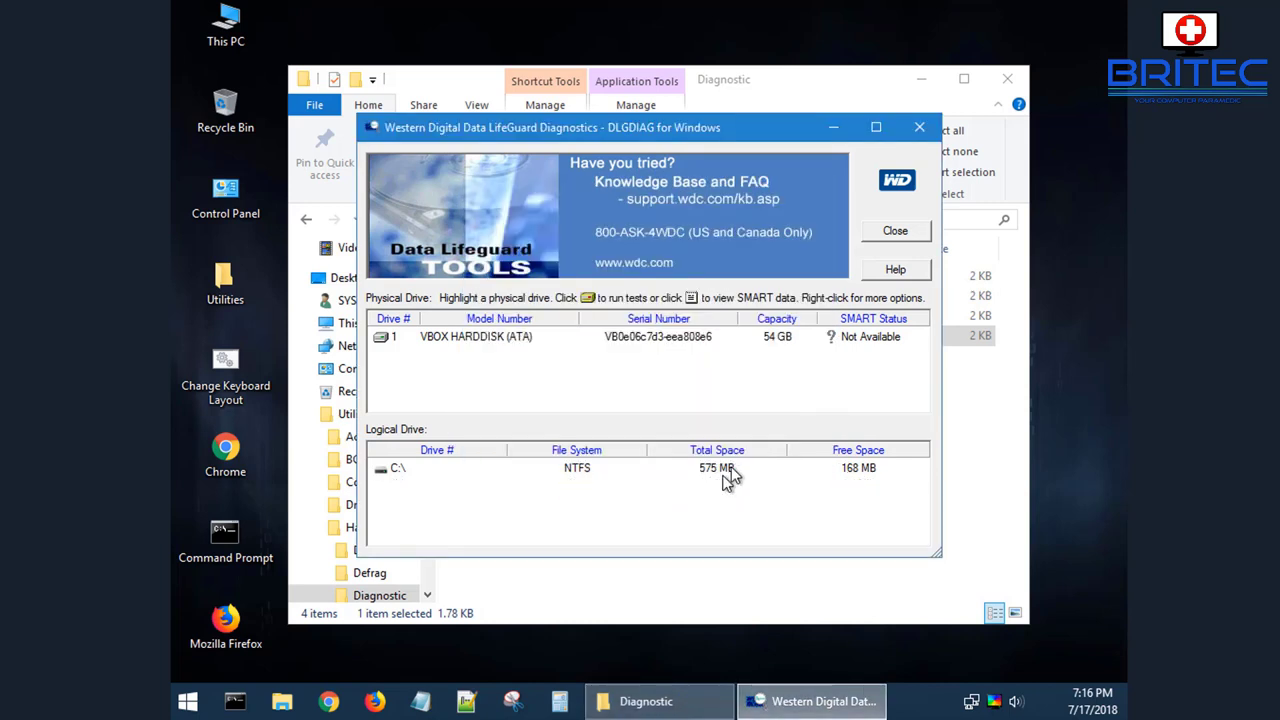
click(921, 129)
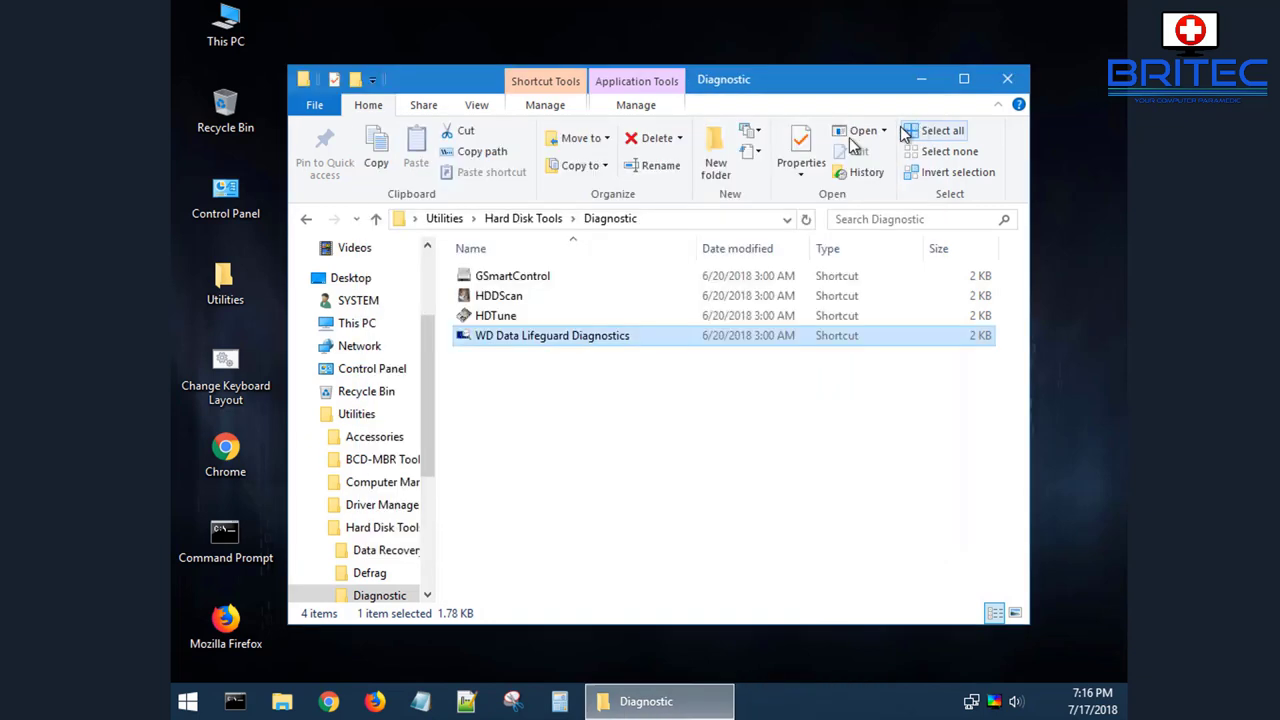
click(1006, 80)
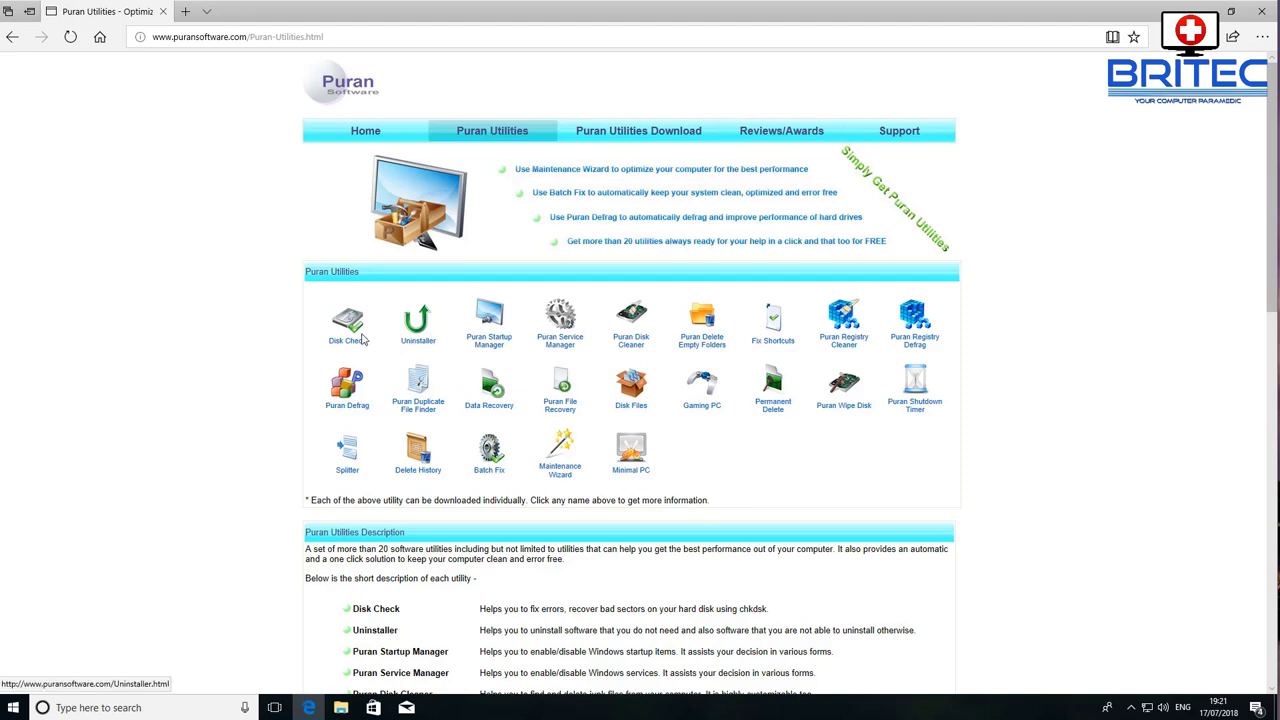
Open the Disk Check page on the Puran Software site and request the DiskCheckSetup.exe download.
click(342, 345)
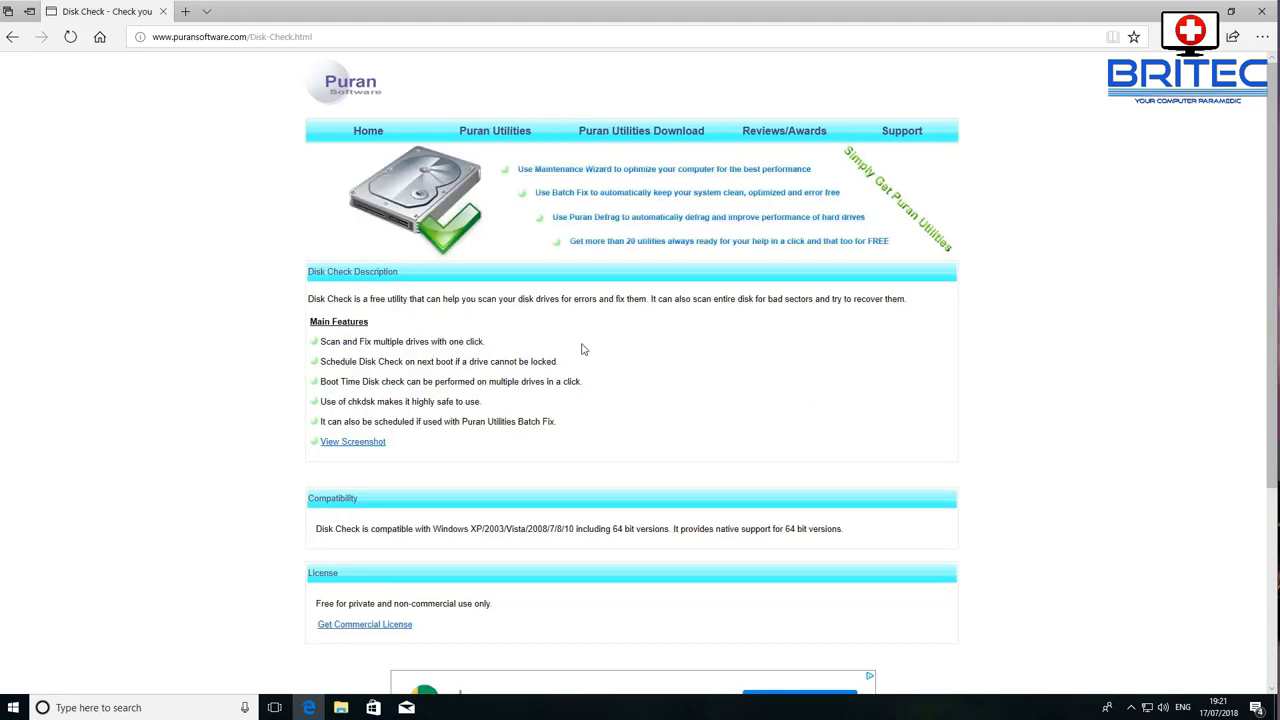
scroll(583, 425, down, 3)
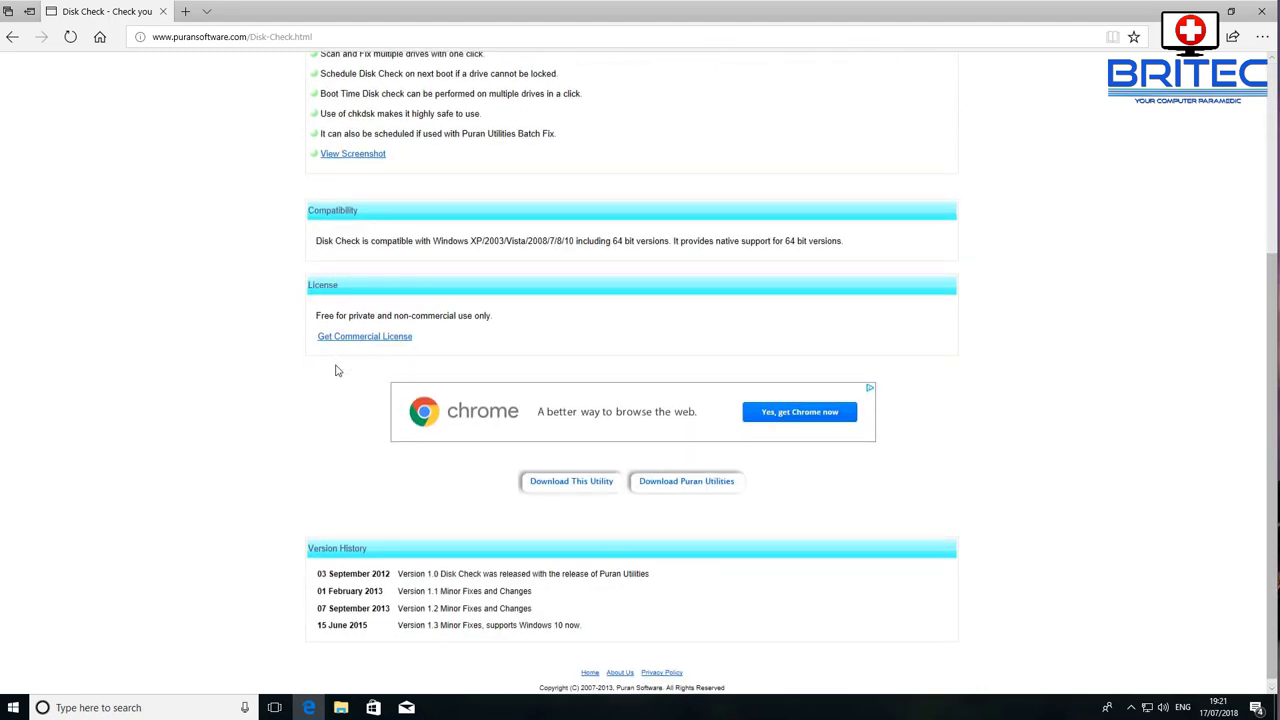
click(583, 484)
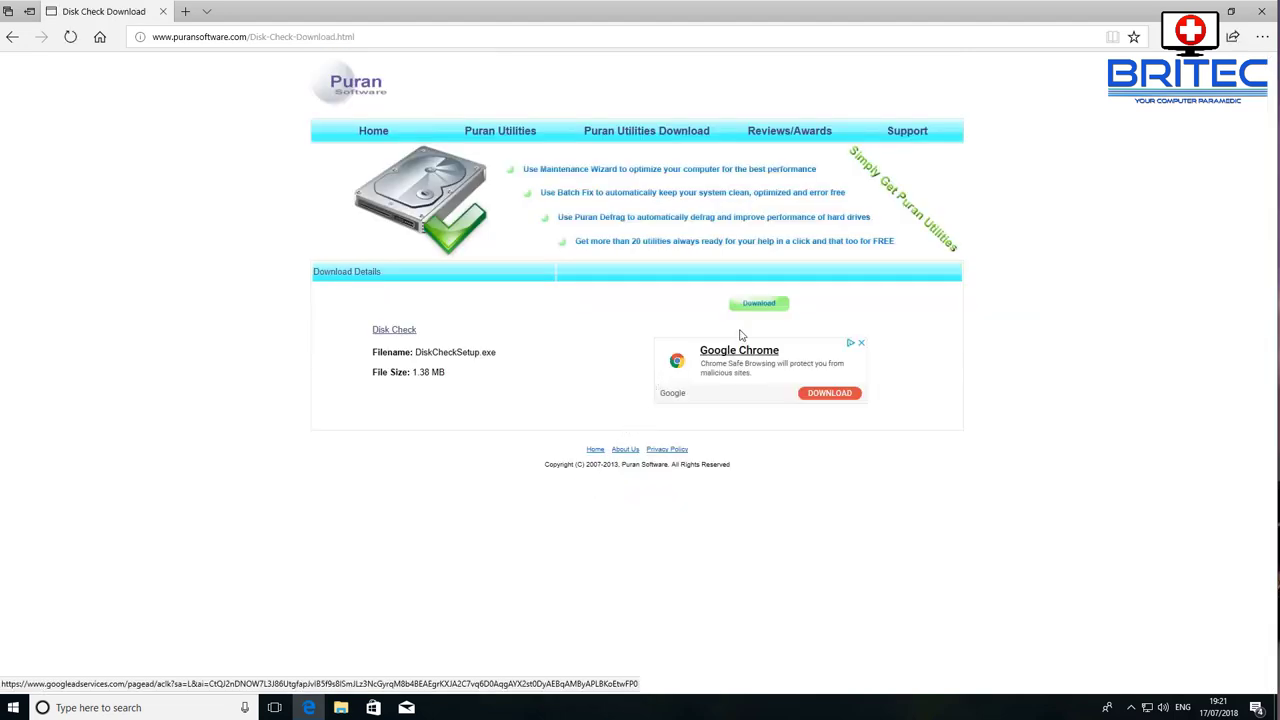
click(763, 306)
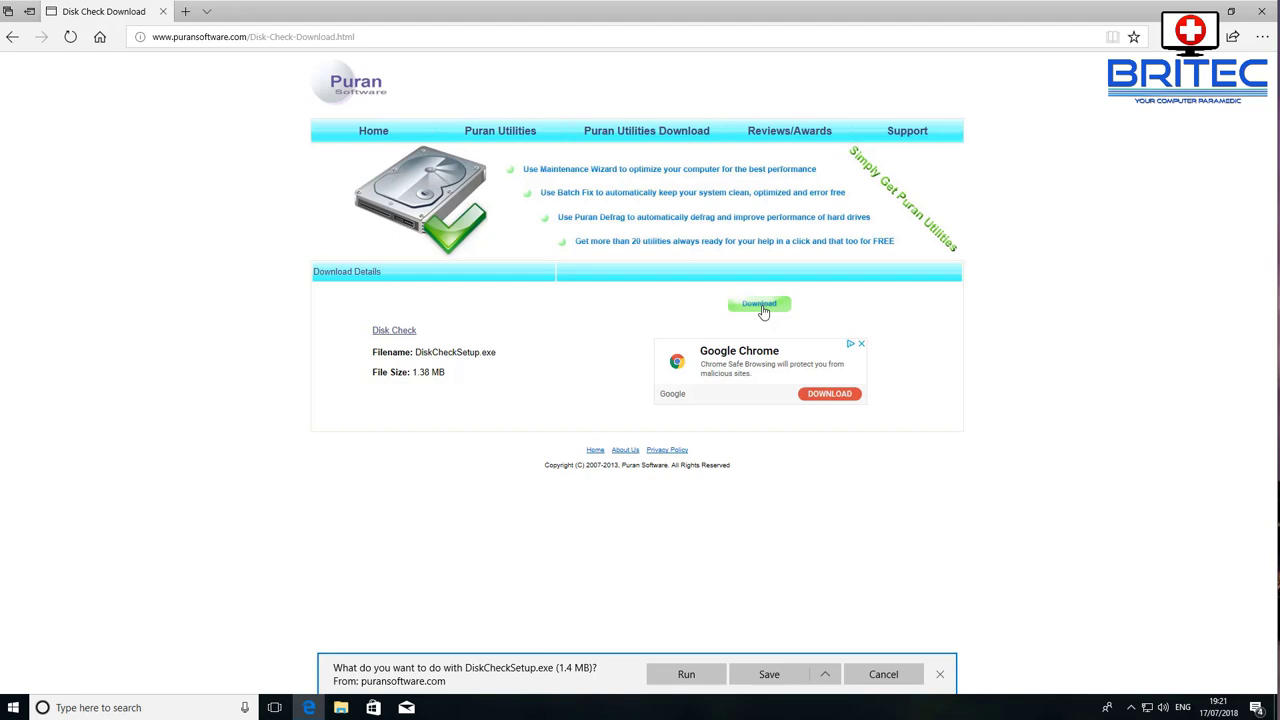
Save DiskCheckSetup to the Desktop, resuming the interrupted download, and minimize the browser.
click(824, 674)
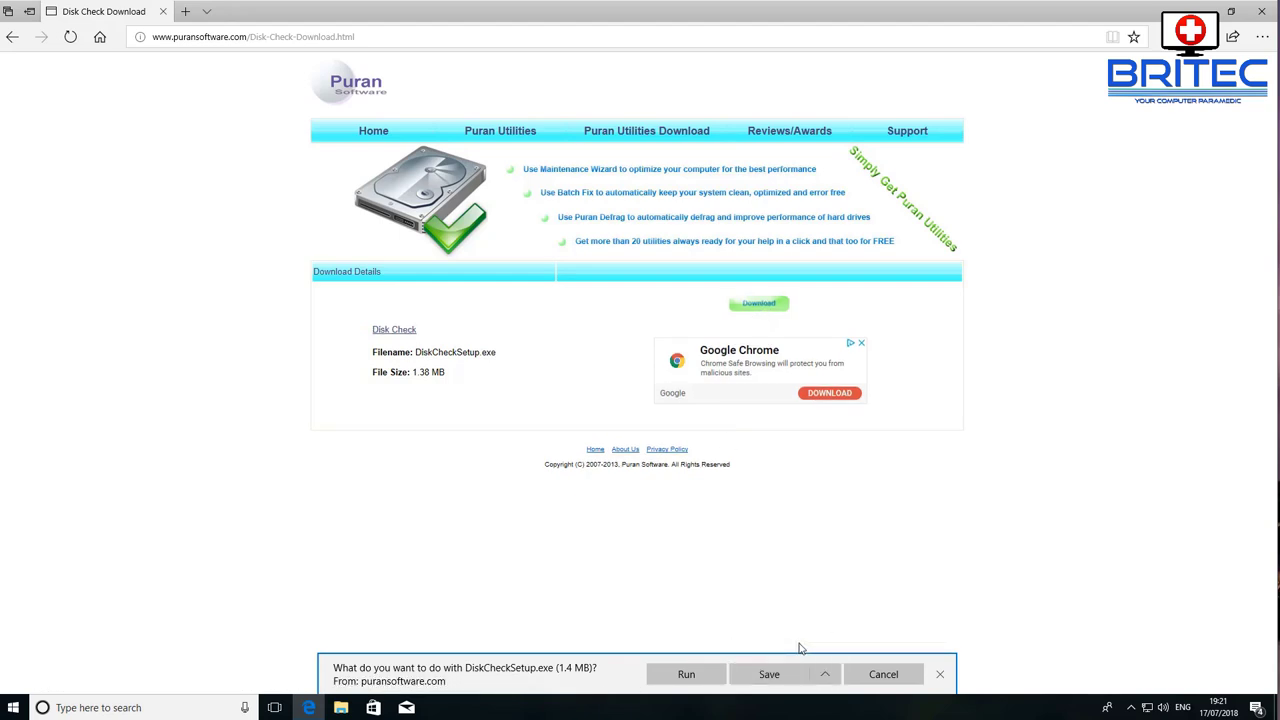
click(824, 674)
click(785, 657)
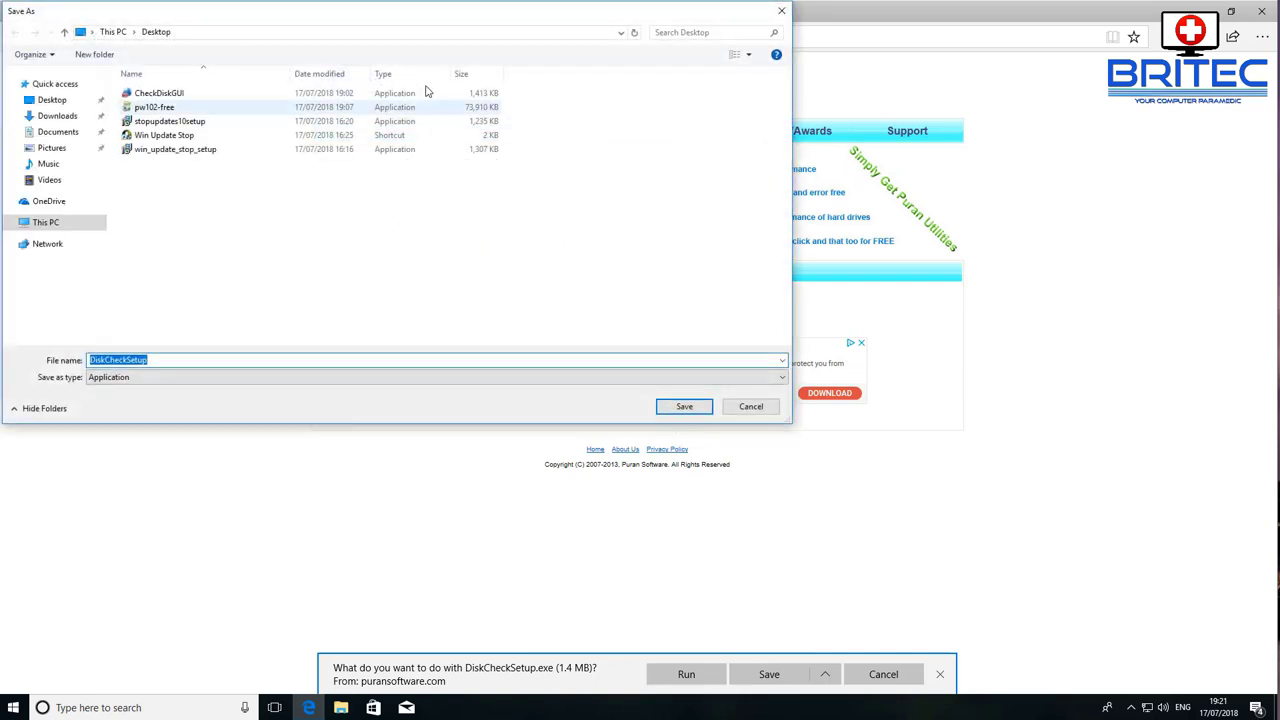
click(684, 406)
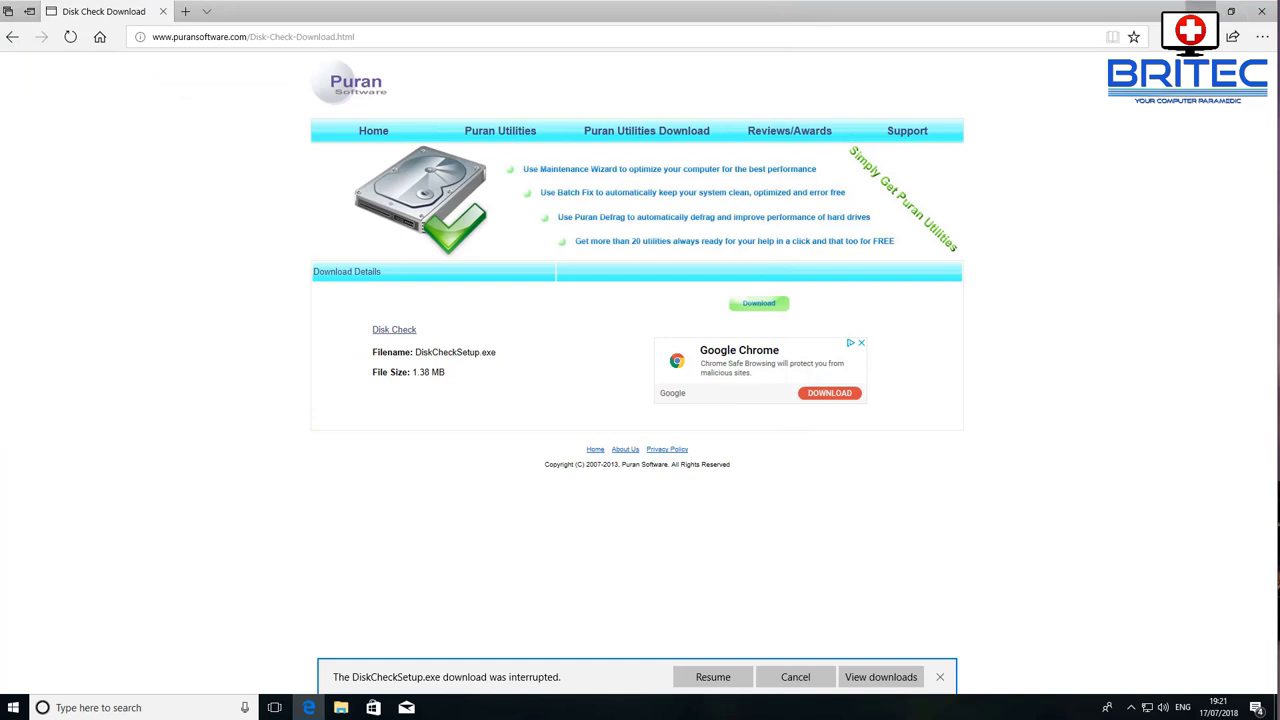
click(713, 680)
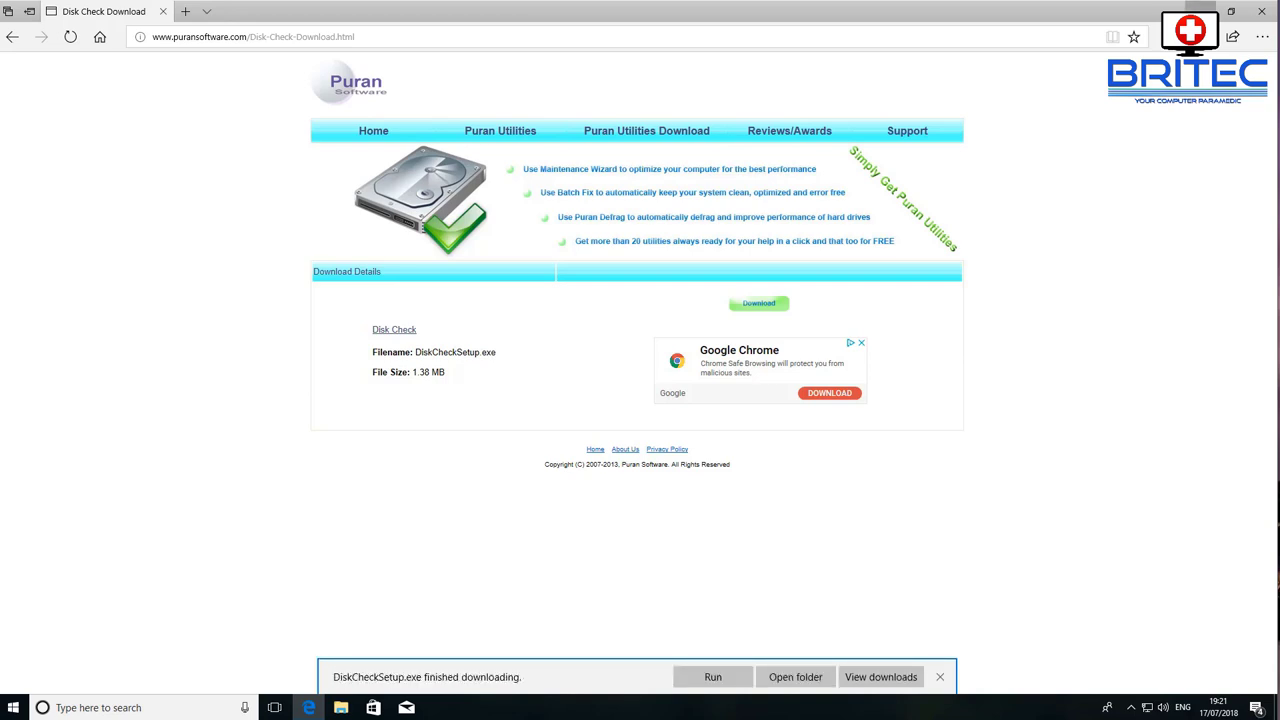
click(1187, 10)
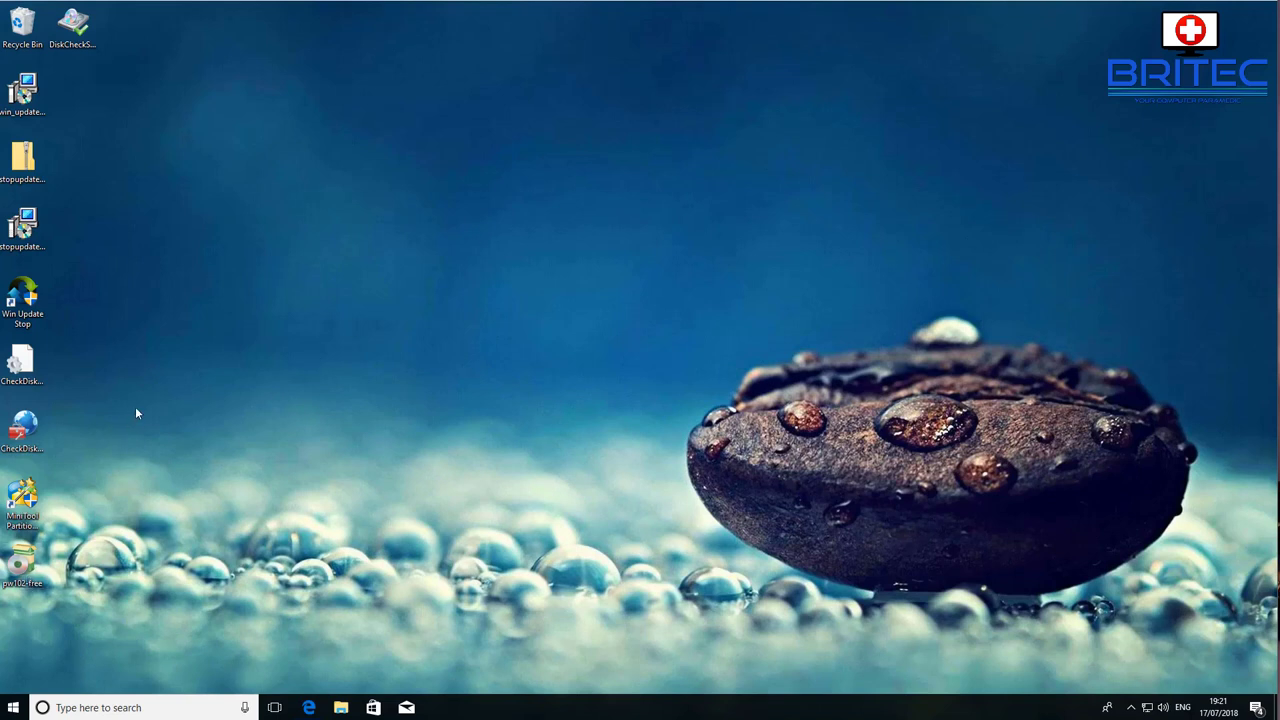
Move the DiskCheckSetup file to the open area of the desktop, run it and allow it to make changes.
drag(72, 28, 528, 238)
right_click(538, 228)
click(572, 248)
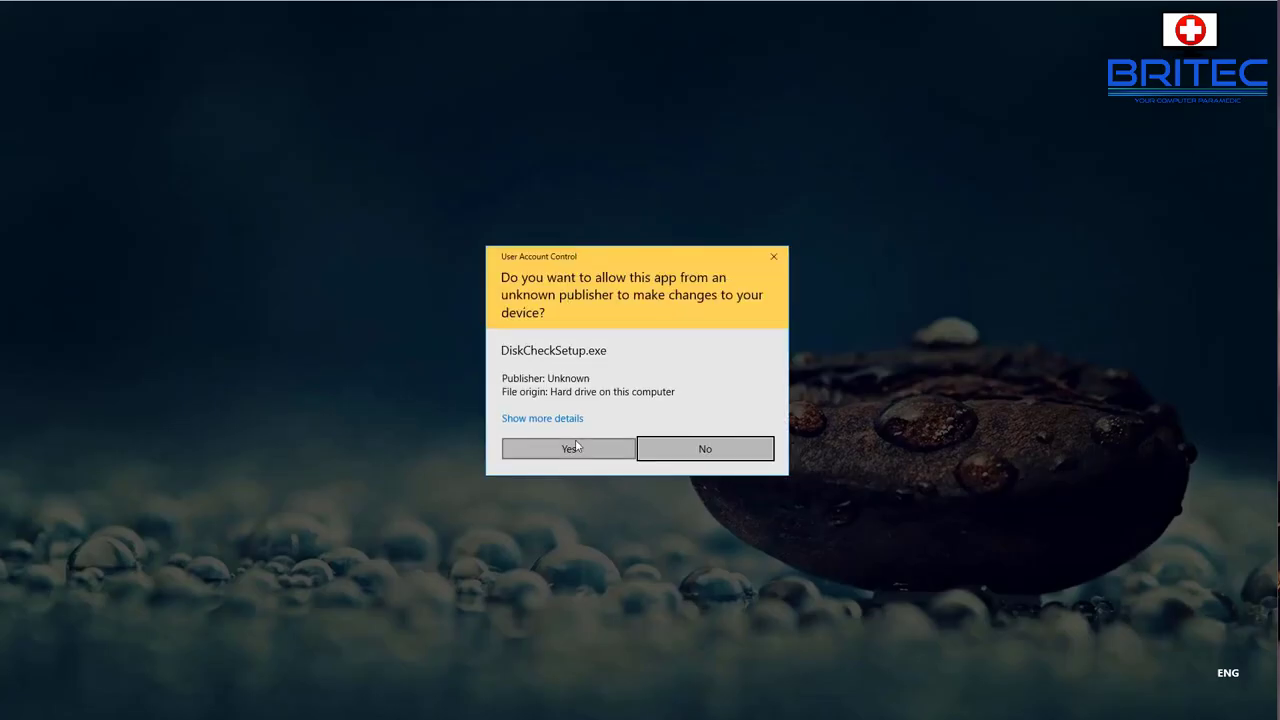
click(569, 451)
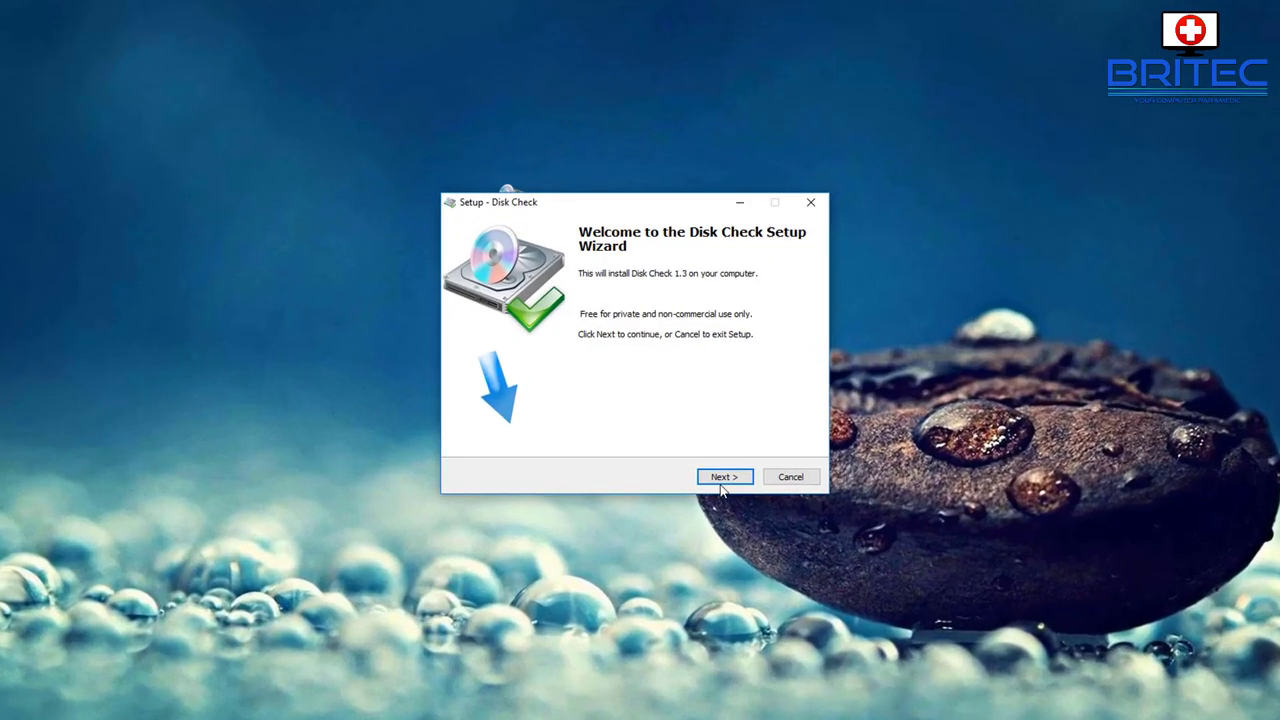
Accept the license, install Disk Check 1.3 with the default settings and finish with Launch Disk Check on and View Help File off.
click(713, 460)
click(521, 470)
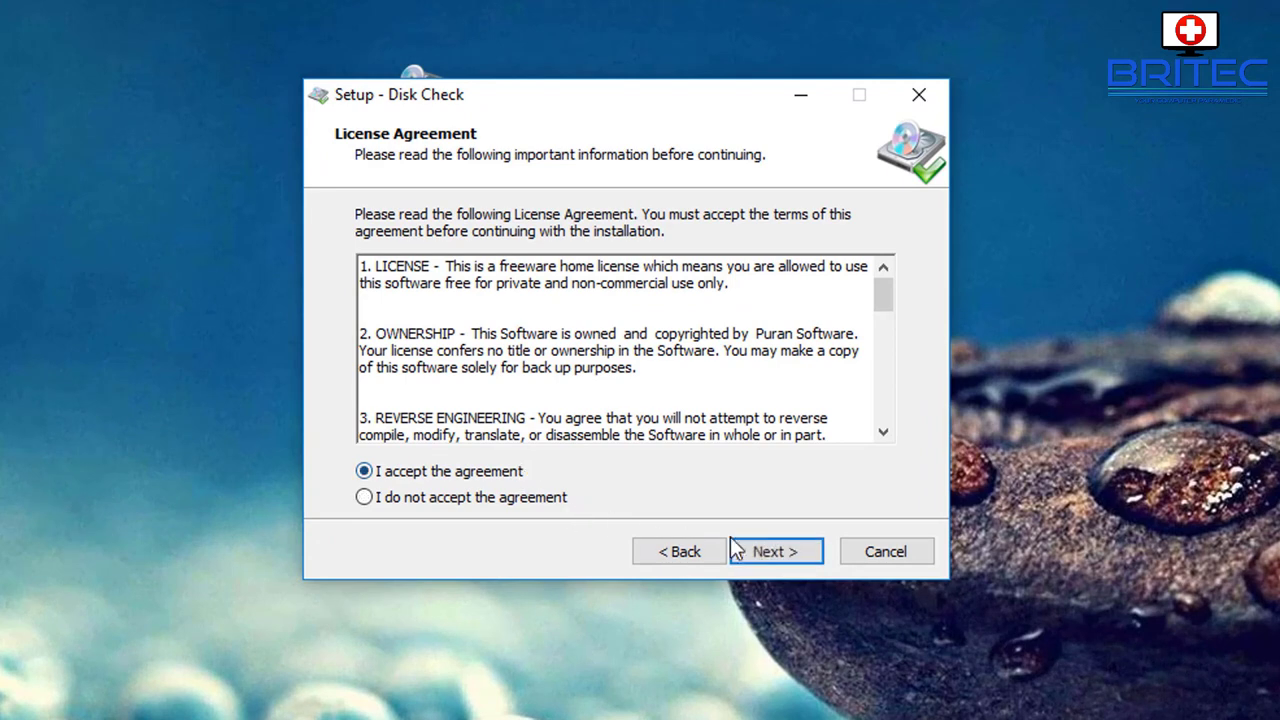
click(773, 555)
click(773, 555)
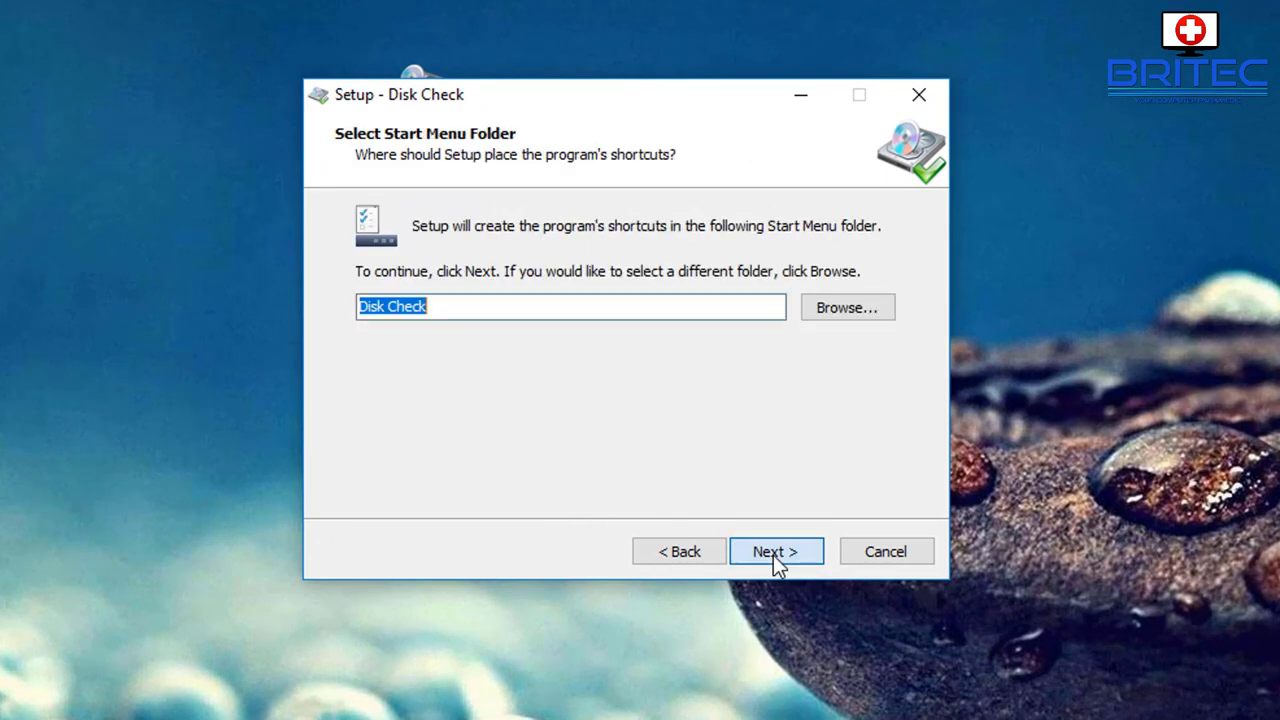
click(773, 555)
click(773, 555)
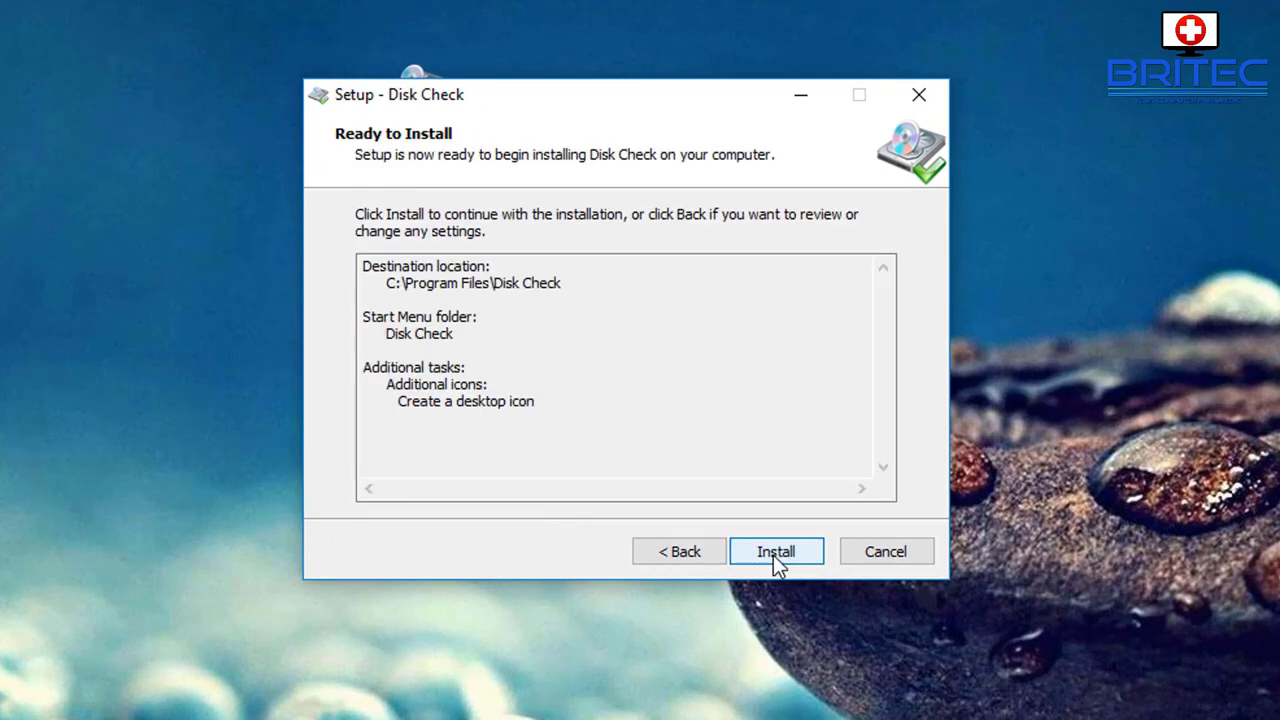
click(773, 555)
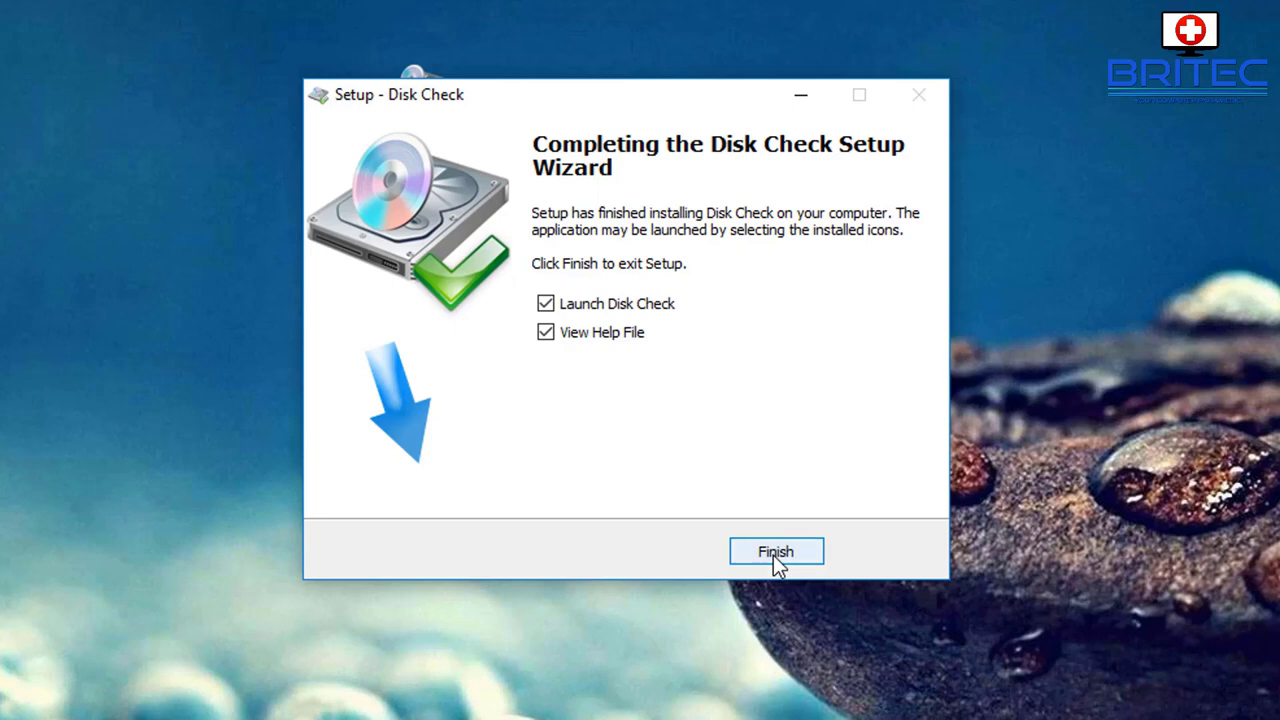
click(596, 334)
click(768, 545)
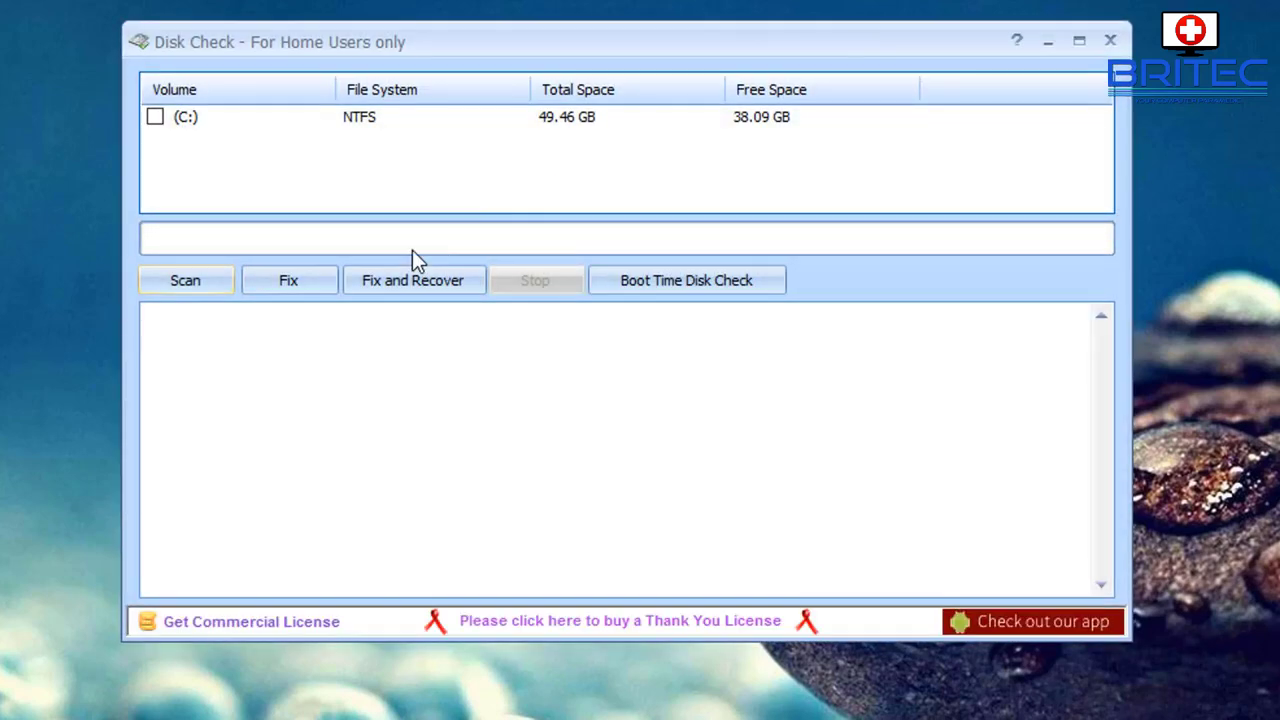
Scan volume C: for errors in Disk Check and look at the Boot Time Disk Check options.
click(154, 117)
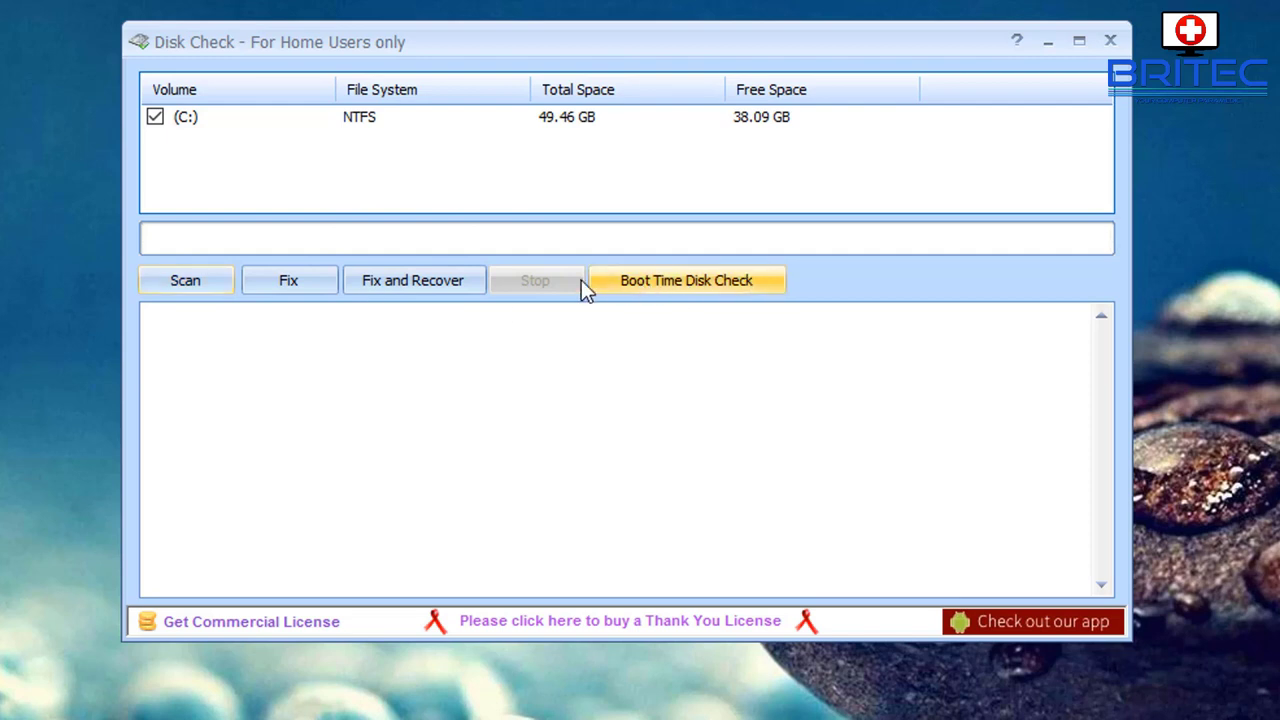
click(215, 292)
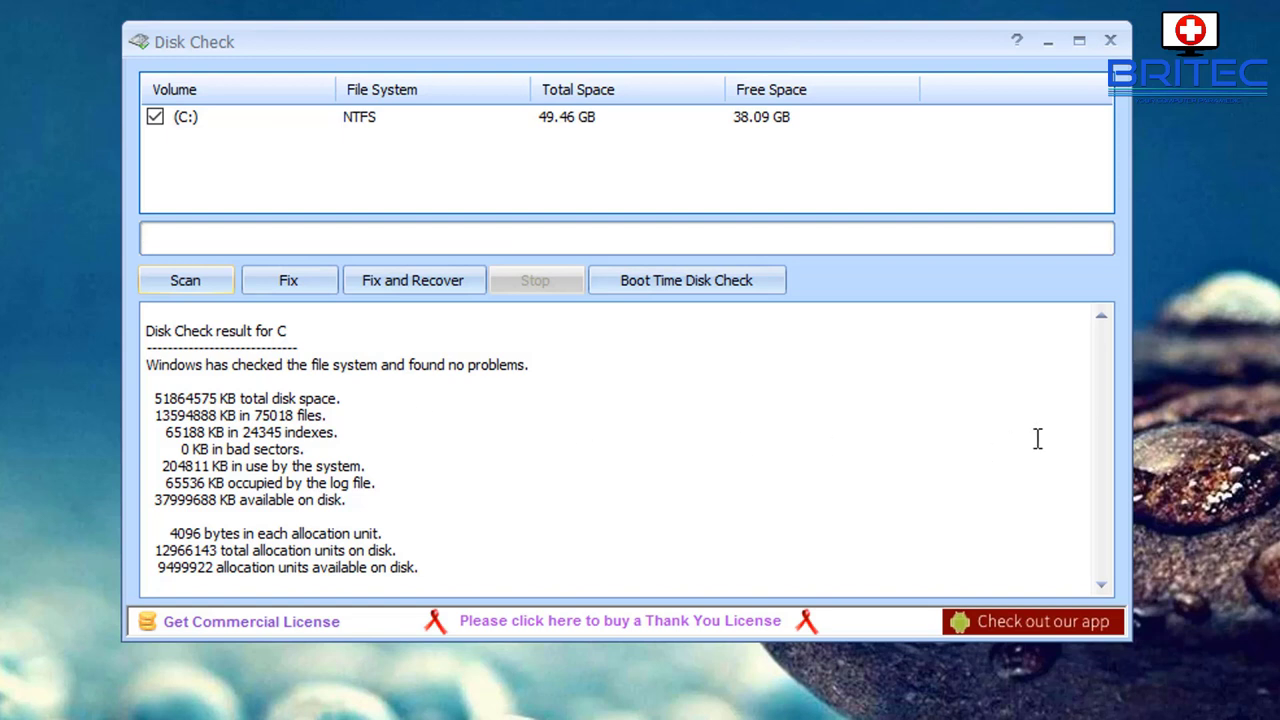
click(755, 281)
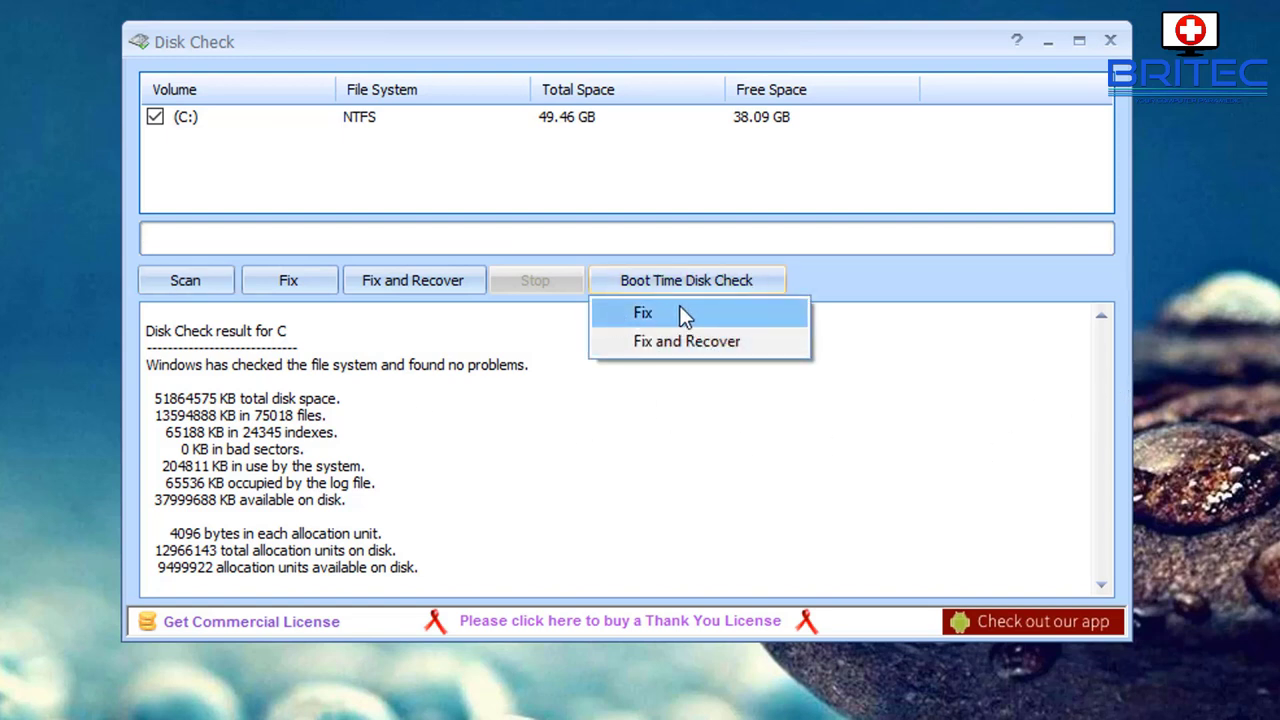
click(428, 292)
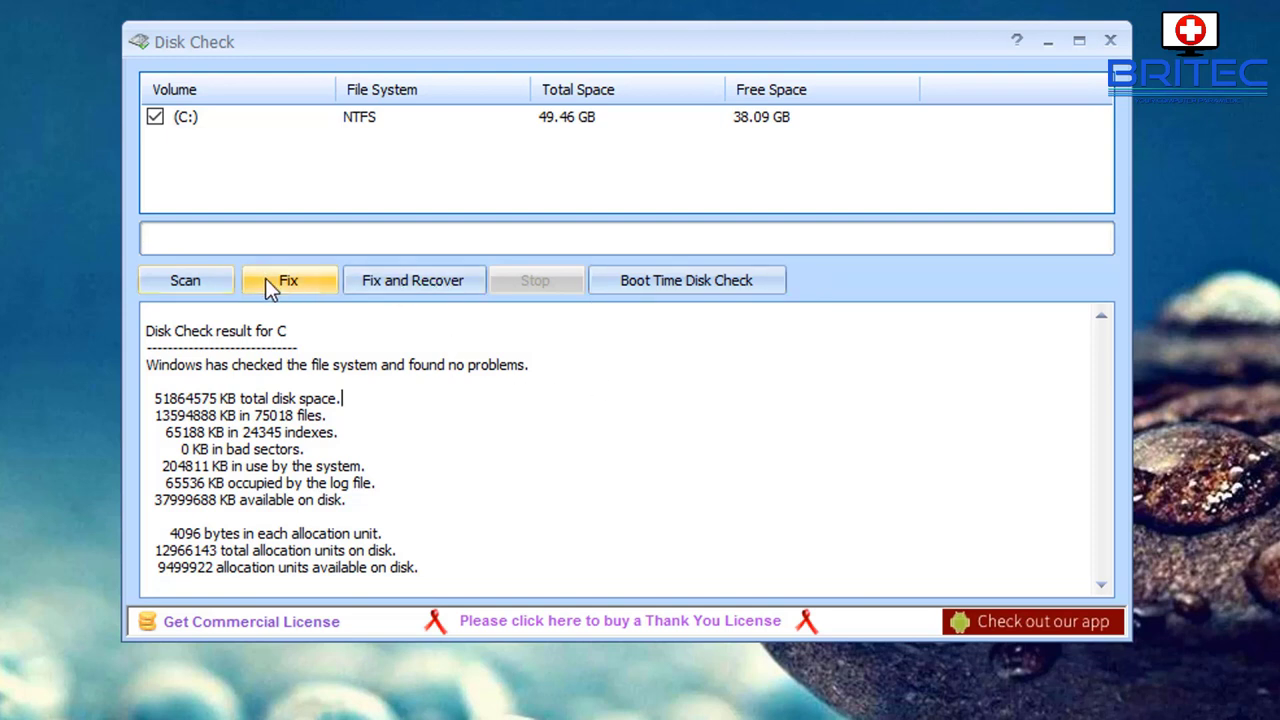
Close Disk Check and move the DiskCheckSetup file back beside the other desktop icons.
click(1110, 40)
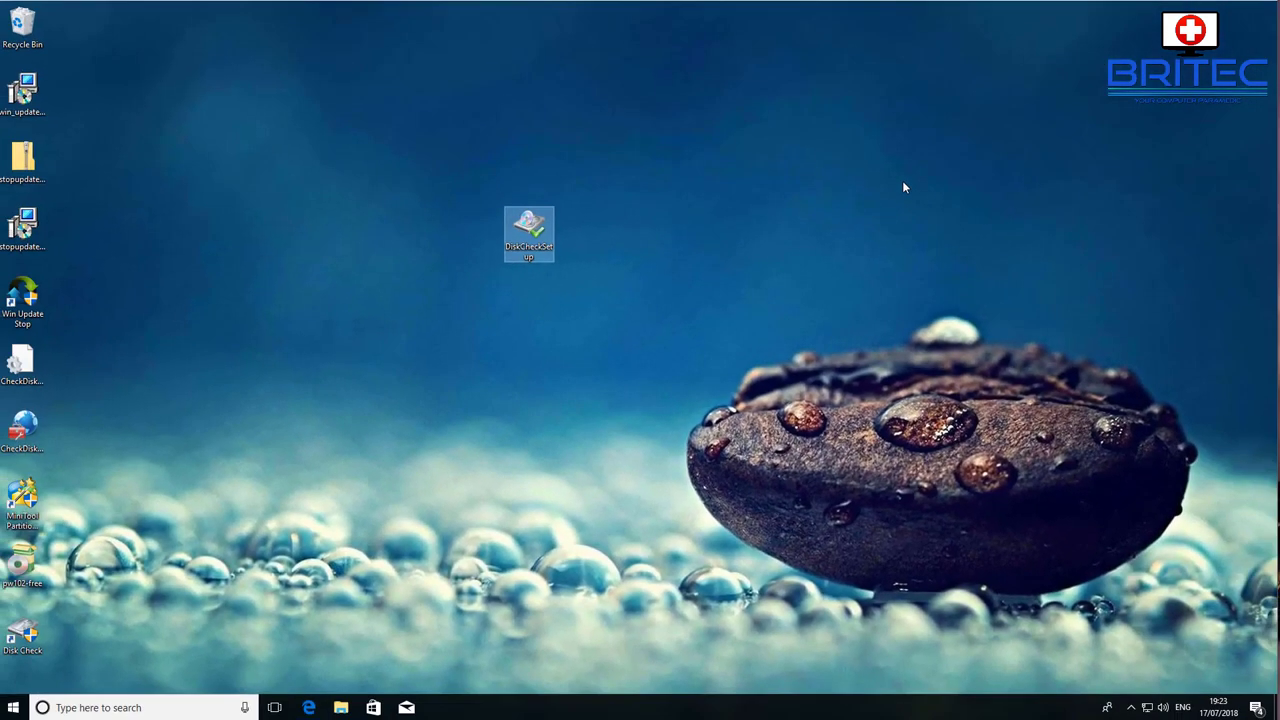
drag(530, 236, 75, 440)
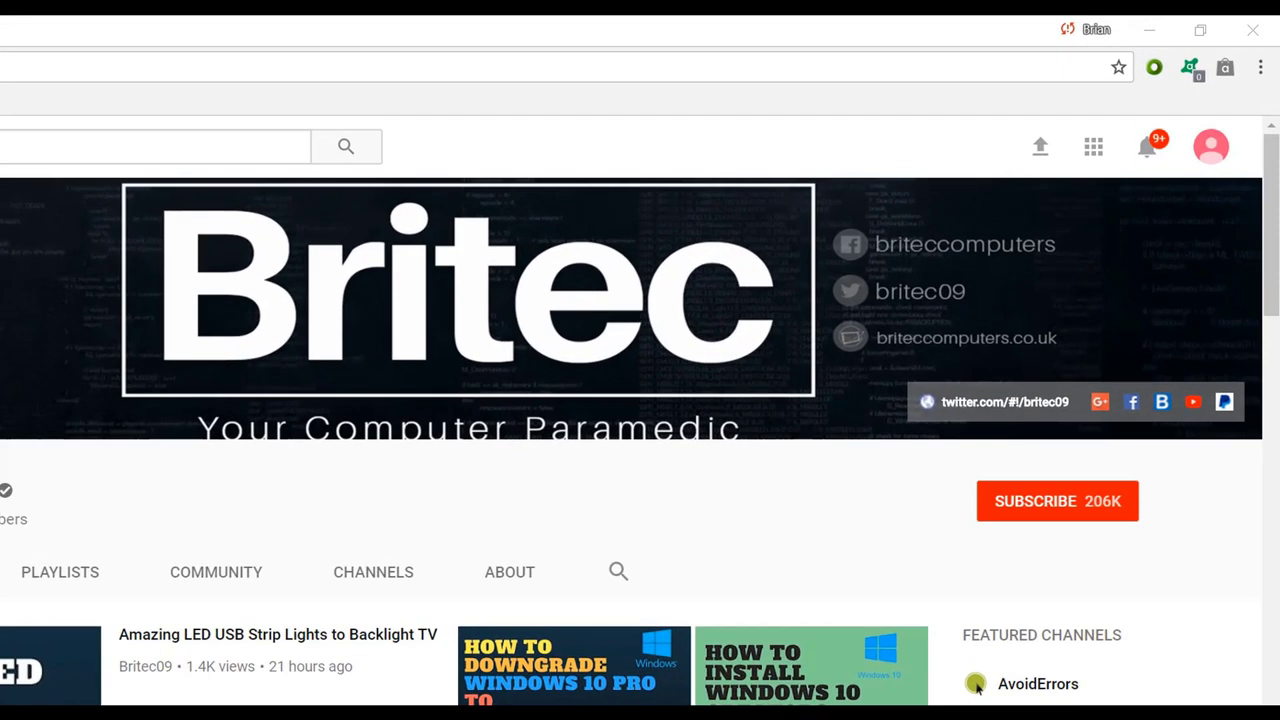
Subscribe to the Britec channel on YouTube.
click(1074, 513)
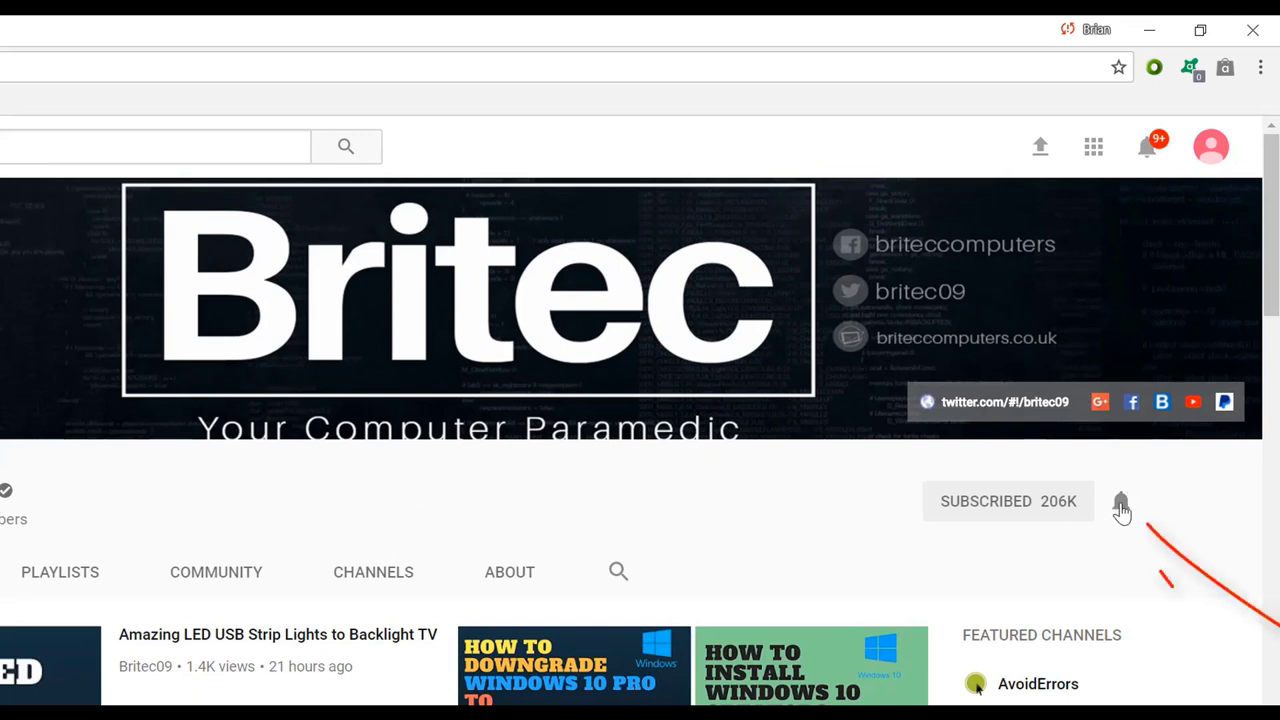